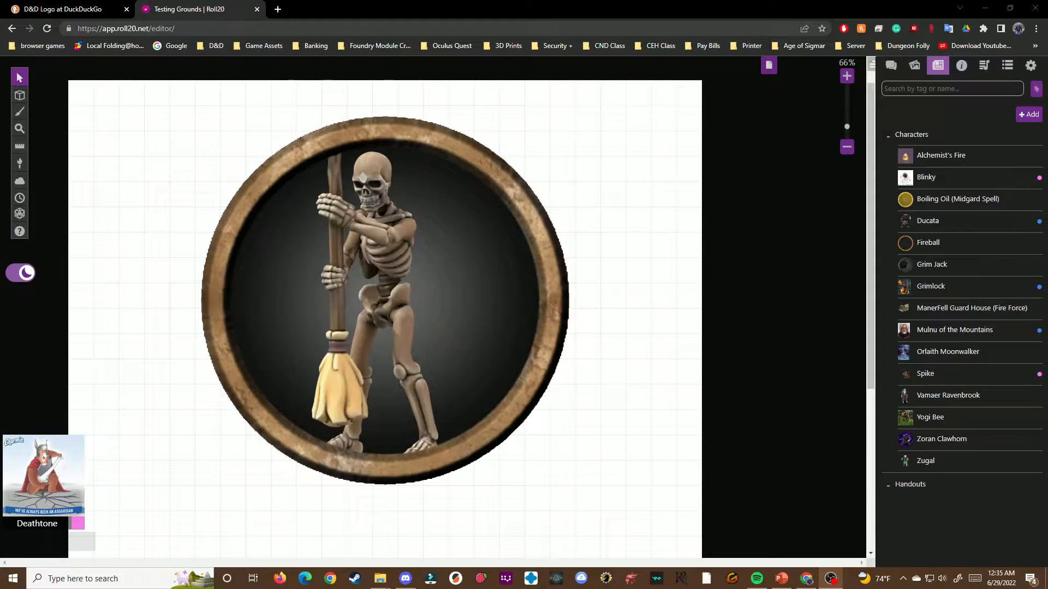
Shrink the skeleton token to one grid square and open its token settings
{"action": "left_click", "coordinate": [398, 254]}
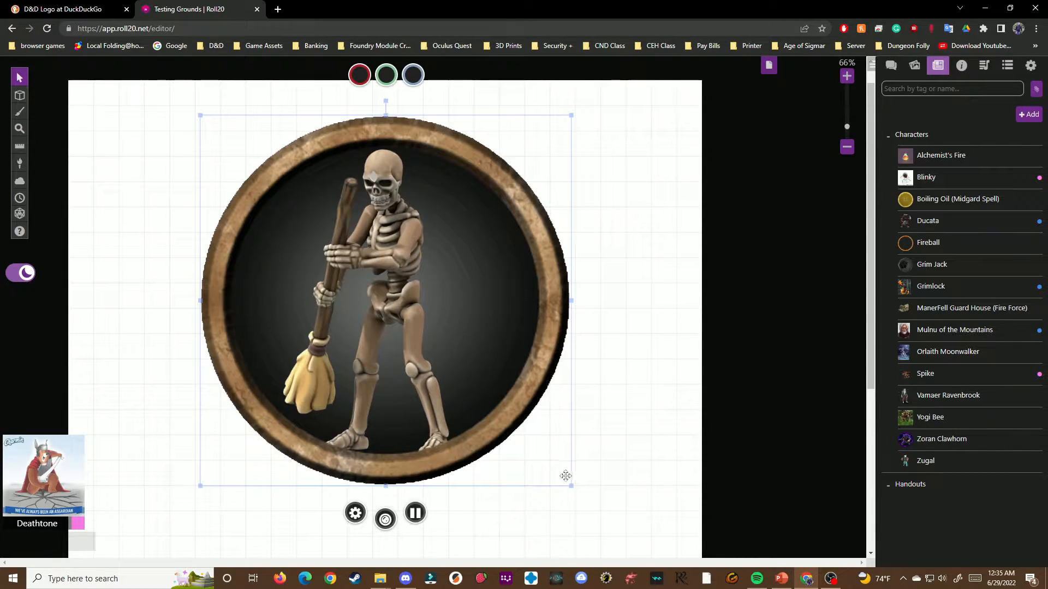
{"action": "left_click_drag", "start_coordinate": [570, 487], "coordinate": [360, 270]}
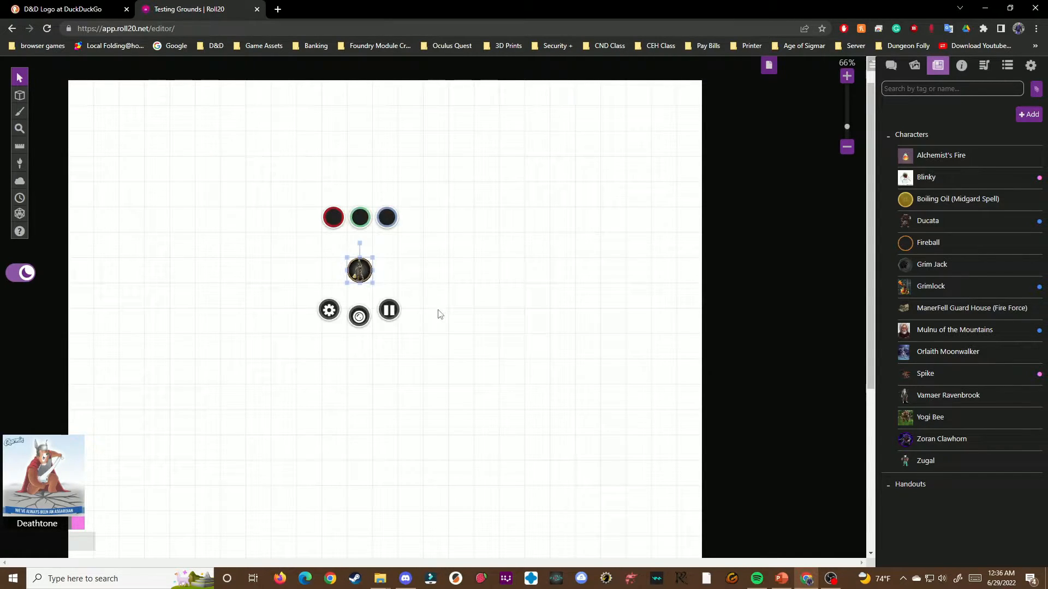
{"action": "left_click", "coordinate": [399, 265]}
{"action": "left_click", "coordinate": [363, 268]}
{"action": "left_click", "coordinate": [328, 311]}
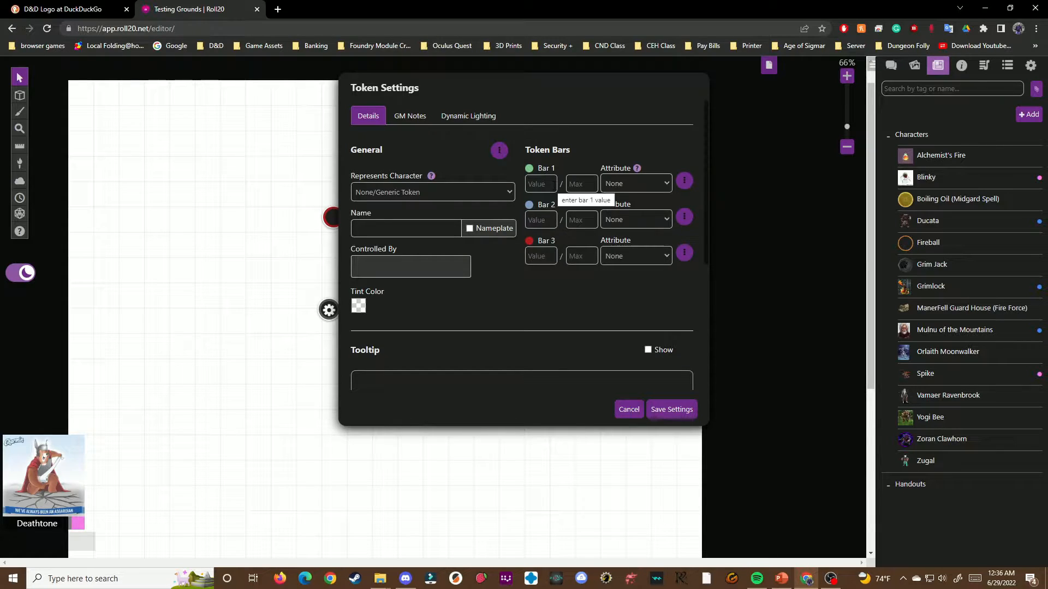
Try to link the token's Bar 1 to the hp attribute
{"action": "left_click", "coordinate": [664, 183]}
{"action": "scroll", "coordinate": [635, 223], "scroll_direction": "down", "scroll_amount": 10}
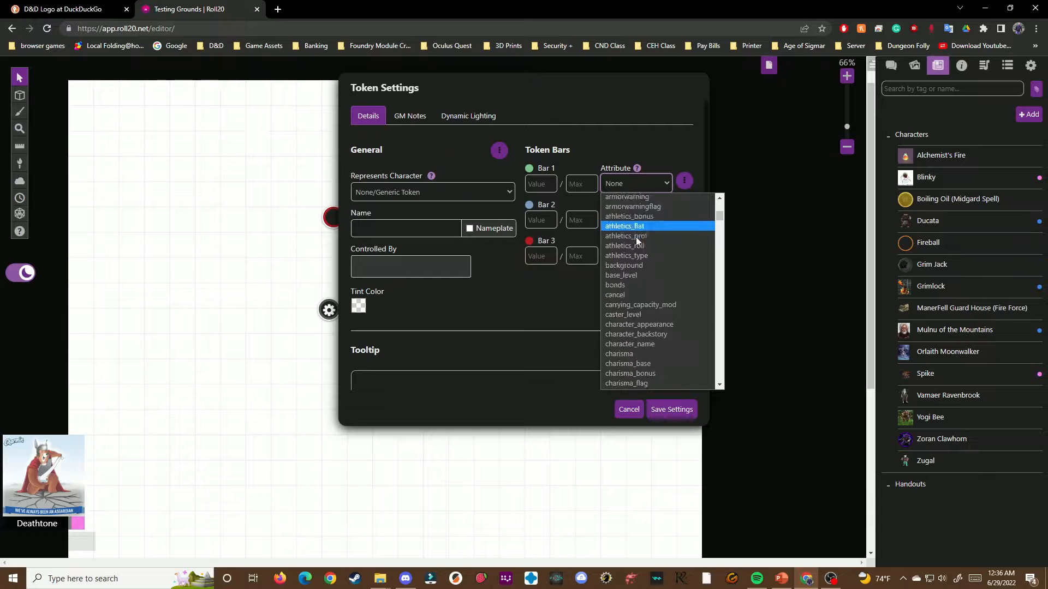
{"action": "scroll", "coordinate": [636, 243], "scroll_direction": "down", "scroll_amount": 15}
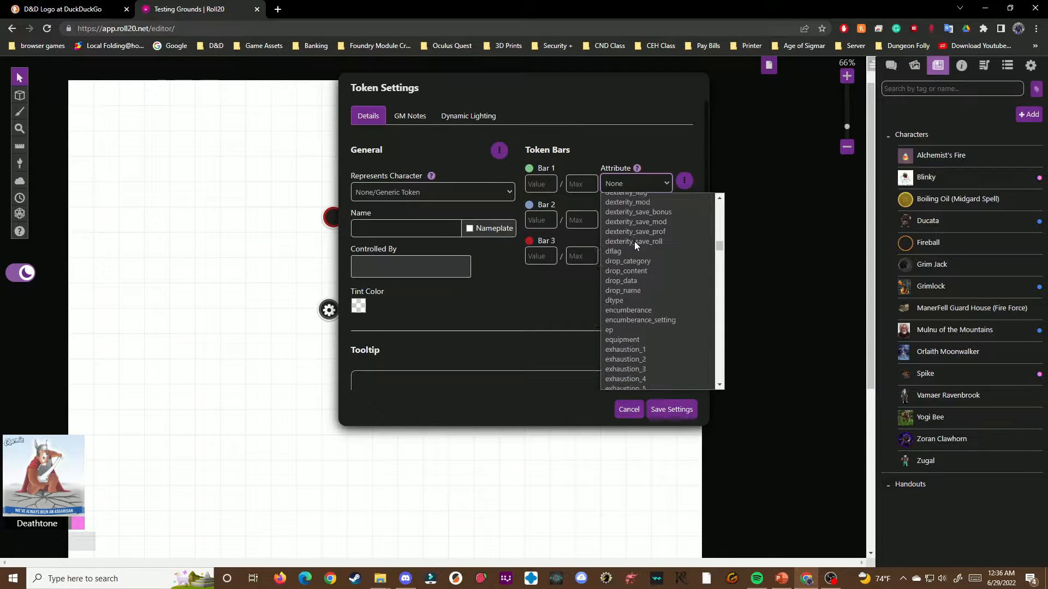
{"action": "scroll", "coordinate": [634, 241], "scroll_direction": "down", "scroll_amount": 2}
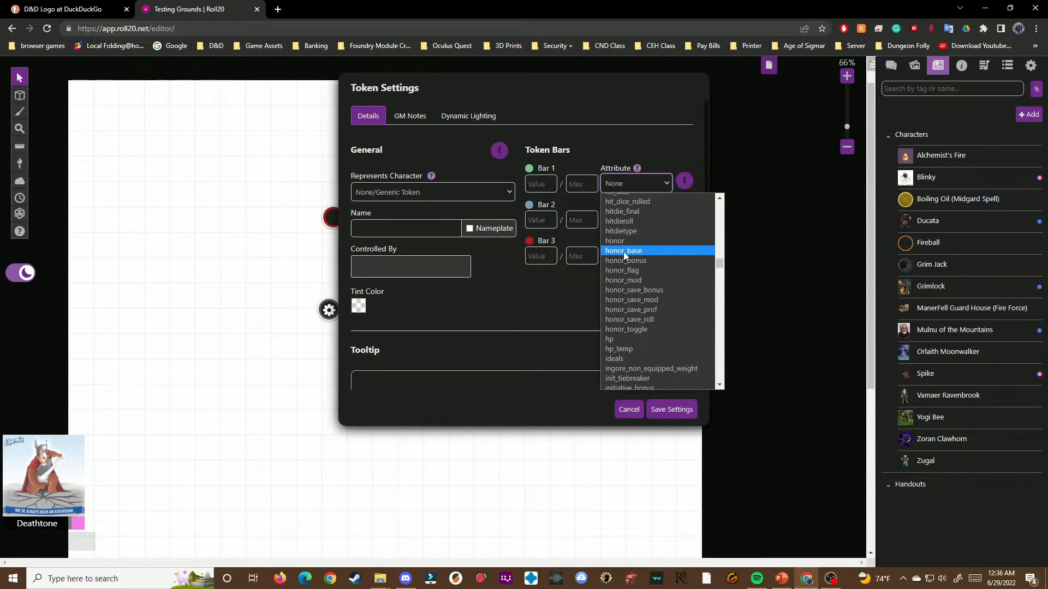
{"action": "left_click", "coordinate": [615, 339]}
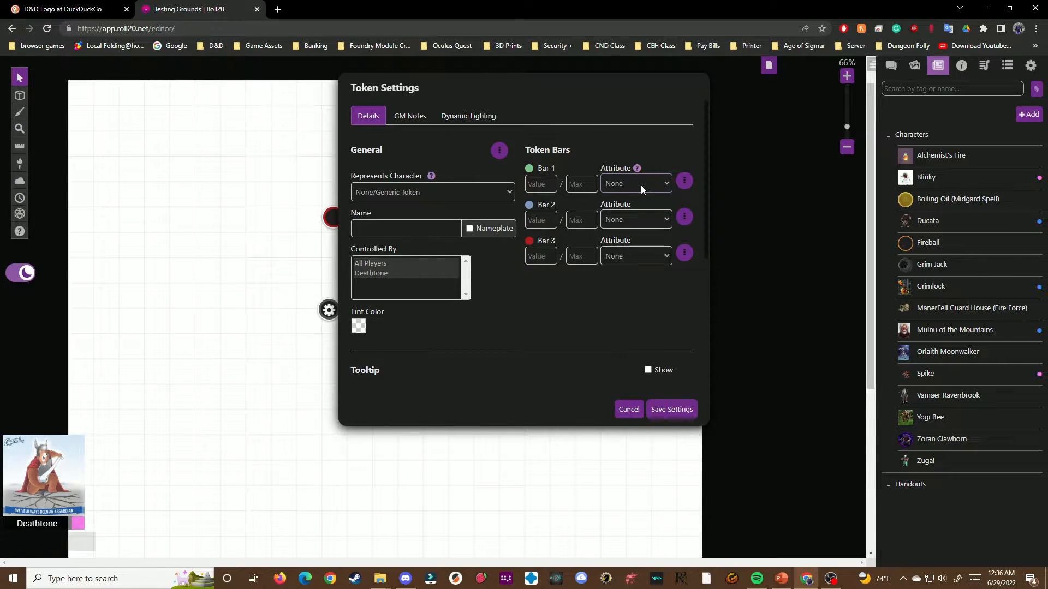
Look at the attribute choices for Bar 2 and Bar 3 without assigning any
{"action": "left_click", "coordinate": [647, 220]}
{"action": "left_click", "coordinate": [584, 286]}
{"action": "left_click", "coordinate": [645, 258]}
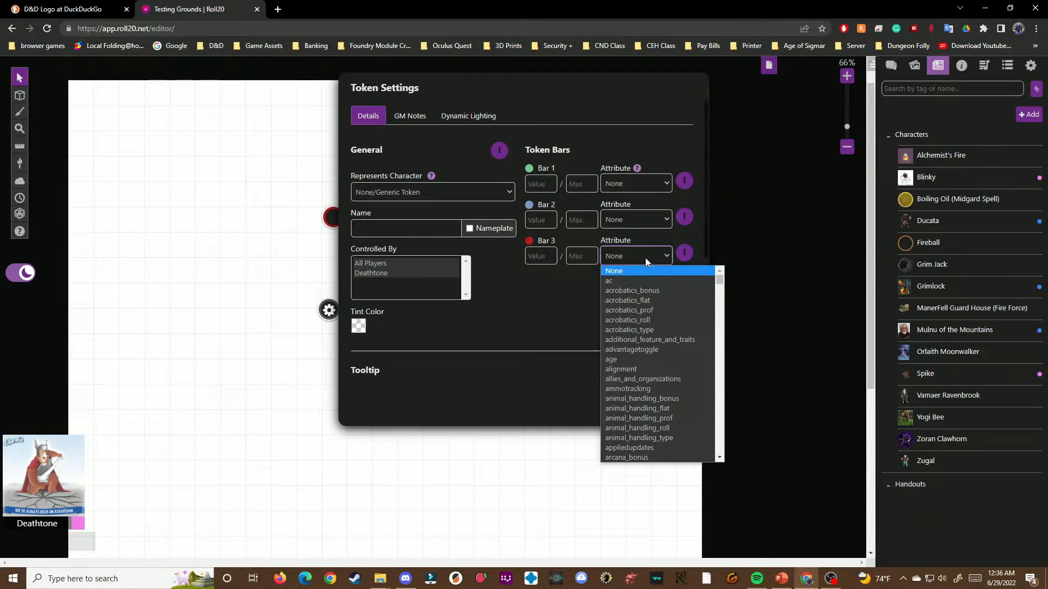
{"action": "left_click", "coordinate": [577, 289]}
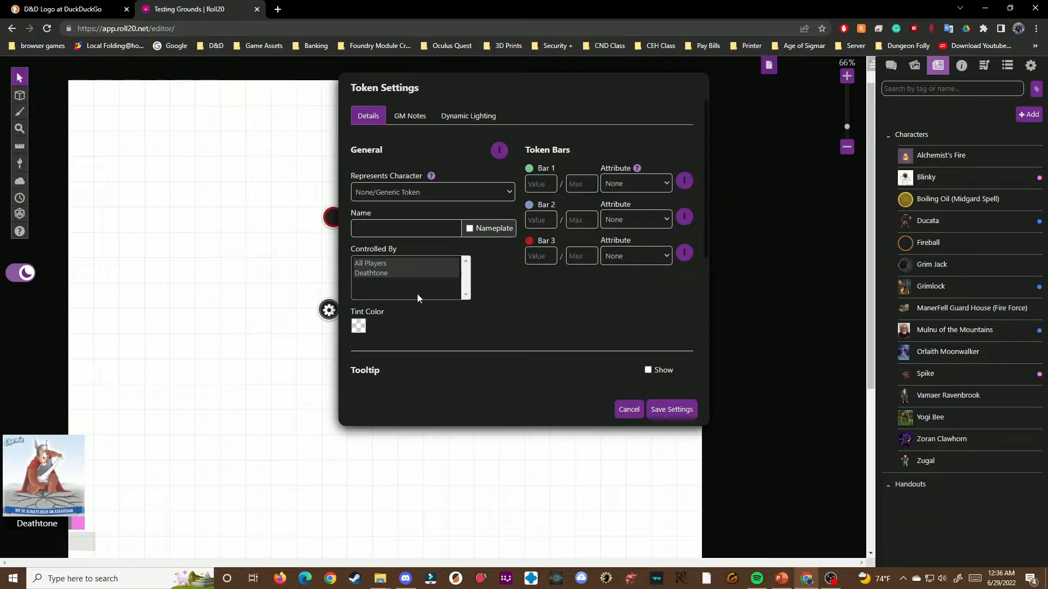
Set the location of the token's bars to Bottom Overlapping
{"action": "scroll", "coordinate": [405, 303], "scroll_direction": "down", "scroll_amount": 2}
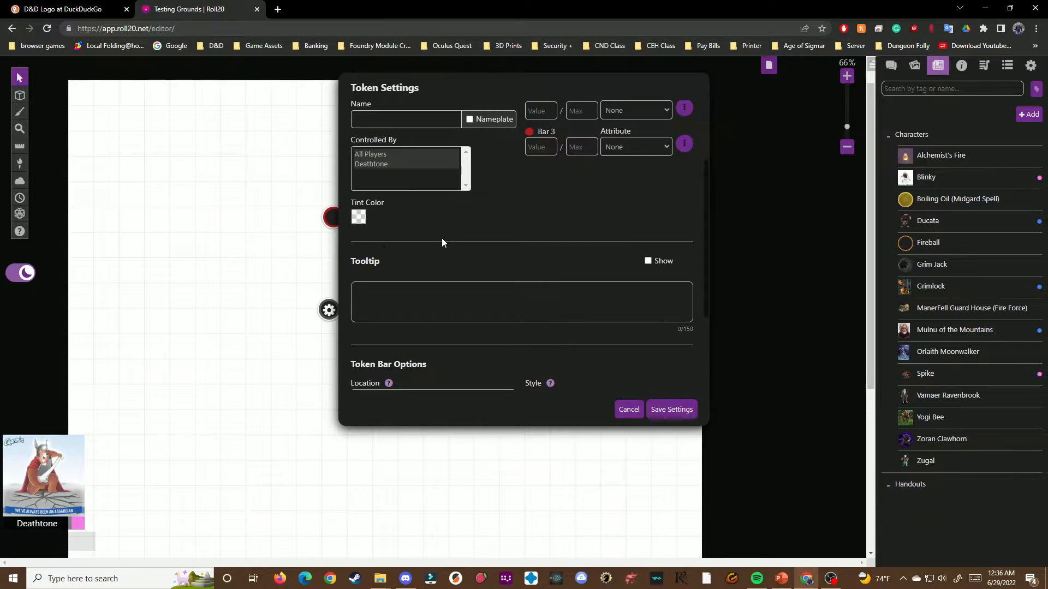
{"action": "scroll", "coordinate": [452, 250], "scroll_direction": "down", "scroll_amount": 1}
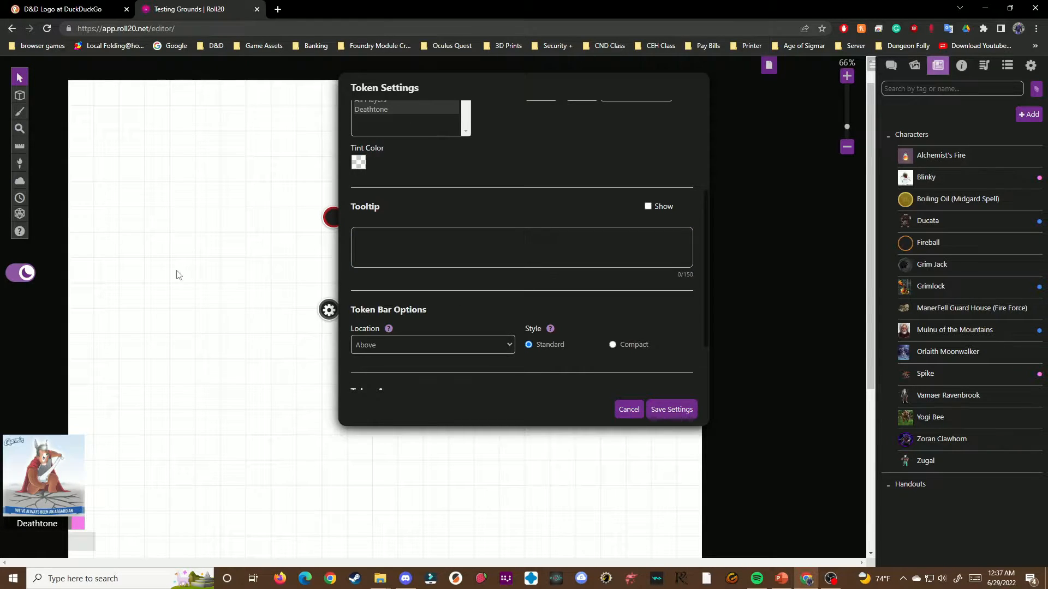
{"action": "scroll", "coordinate": [448, 271], "scroll_direction": "down", "scroll_amount": 2}
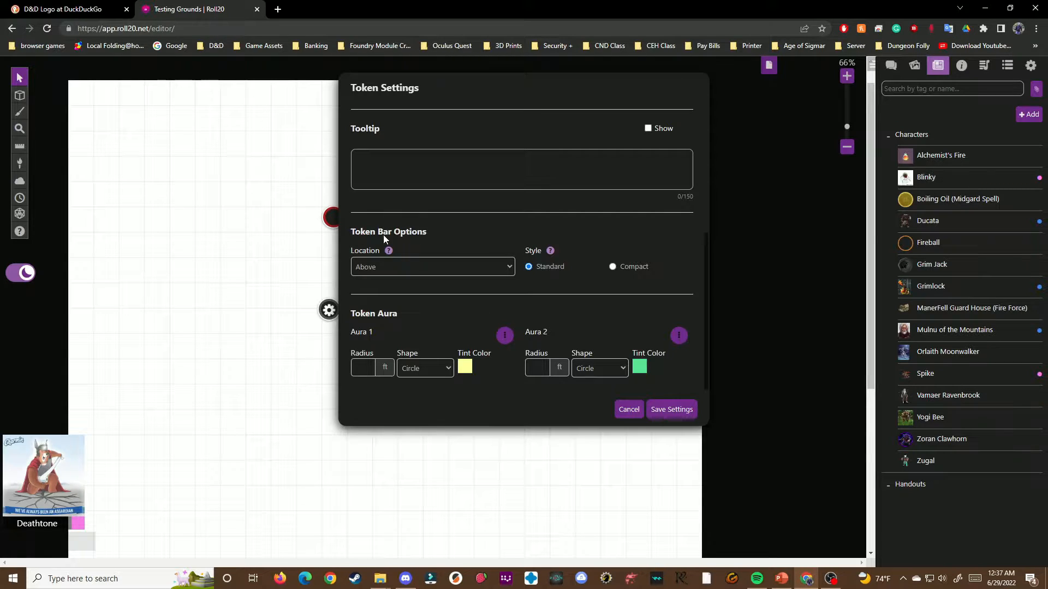
{"action": "left_click", "coordinate": [500, 271]}
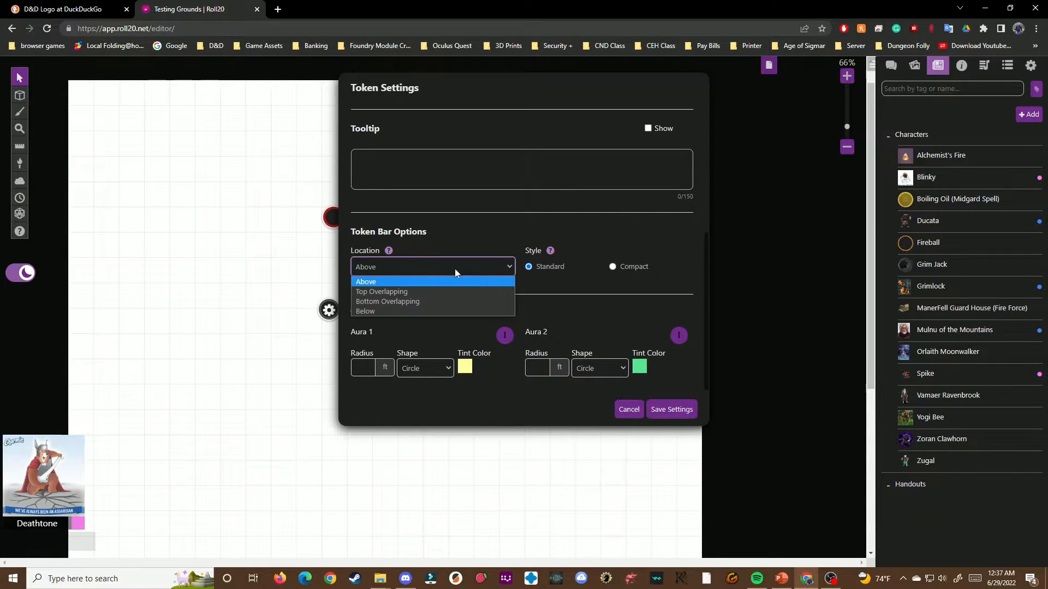
{"action": "left_click", "coordinate": [385, 302]}
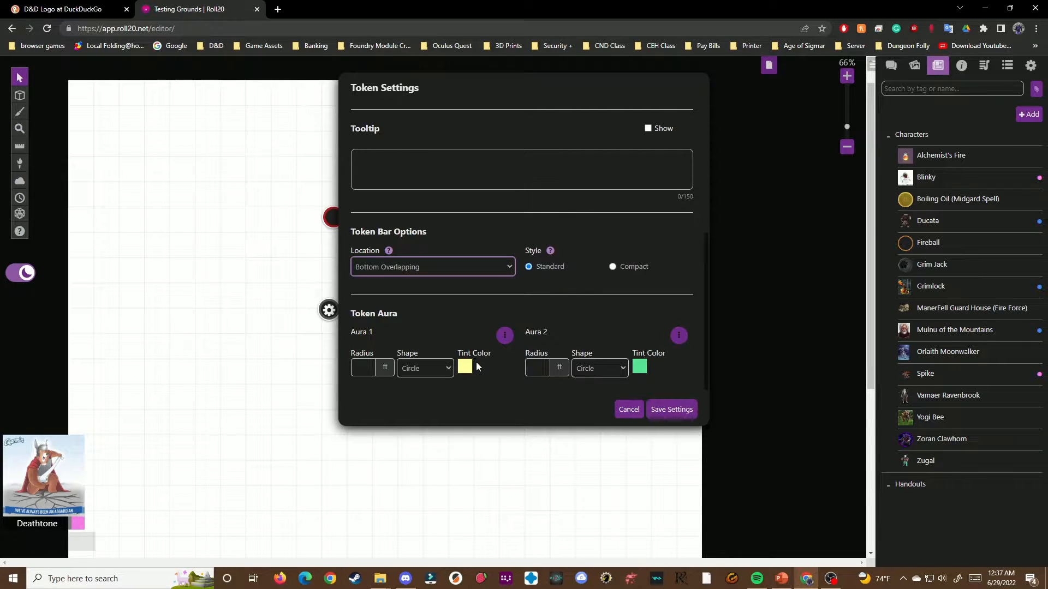
View the token's GM notes and turn on Vision in its dynamic lighting settings
{"action": "scroll", "coordinate": [472, 359], "scroll_direction": "up", "scroll_amount": 5}
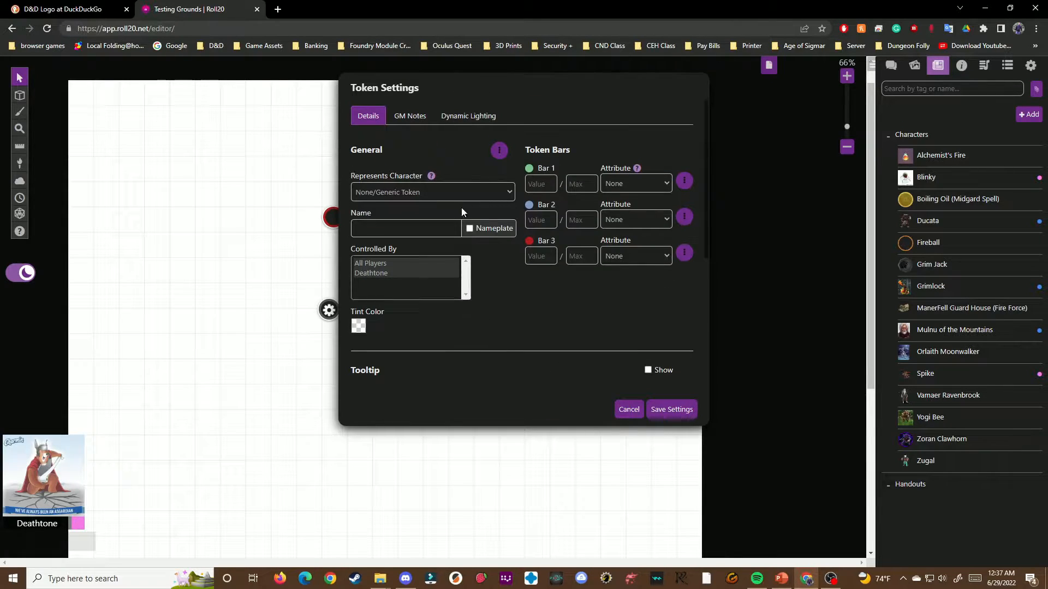
{"action": "left_click", "coordinate": [410, 115]}
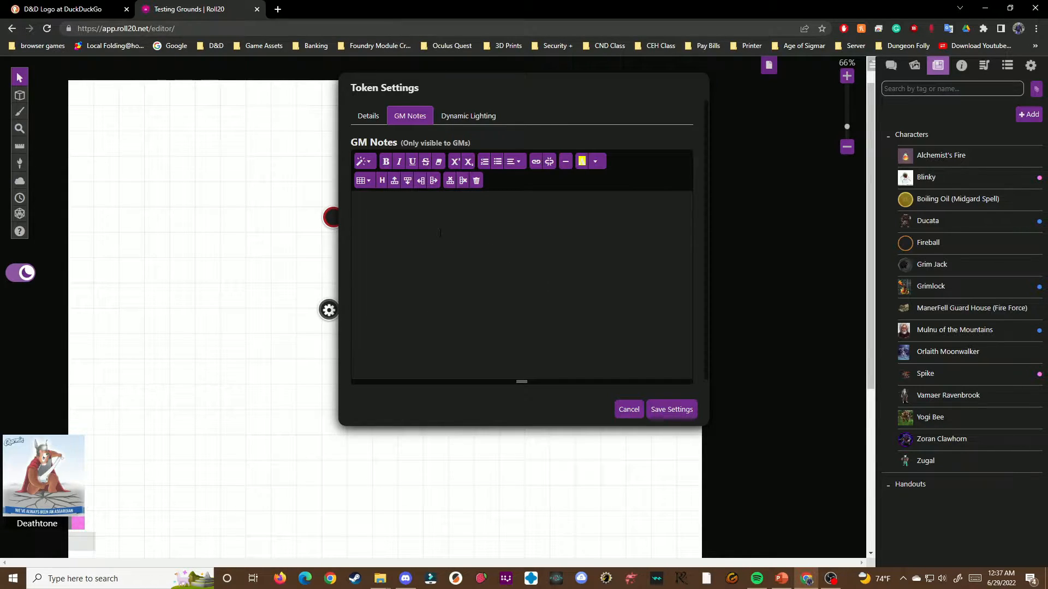
{"action": "left_click", "coordinate": [467, 115]}
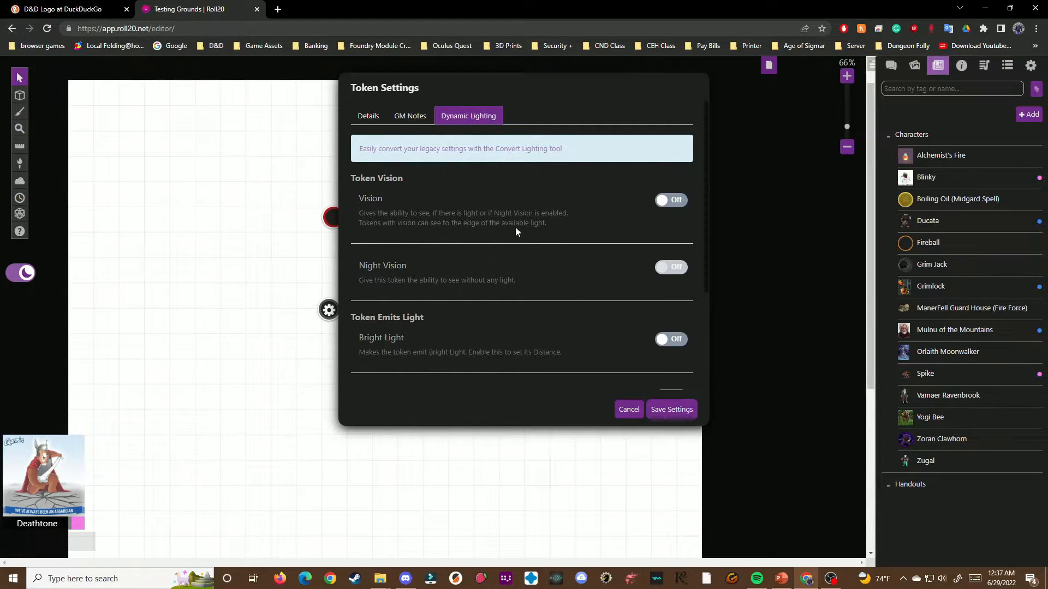
{"action": "left_click", "coordinate": [668, 202]}
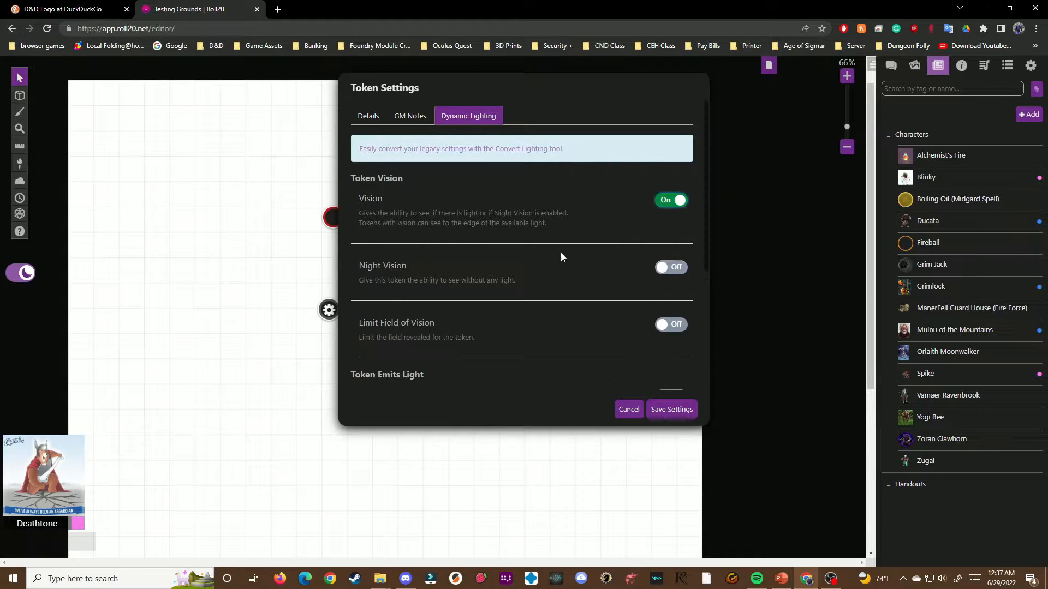
Turn on Night Vision to inspect its distance and effect options, and turn it back off
{"action": "scroll", "coordinate": [489, 246], "scroll_direction": "down", "scroll_amount": 1}
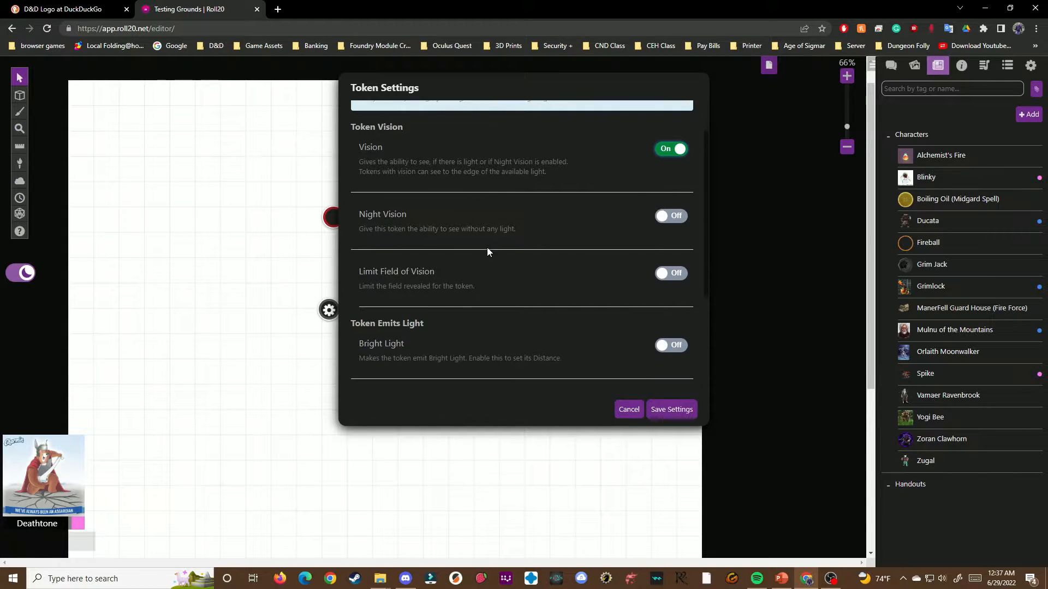
{"action": "left_click", "coordinate": [668, 215]}
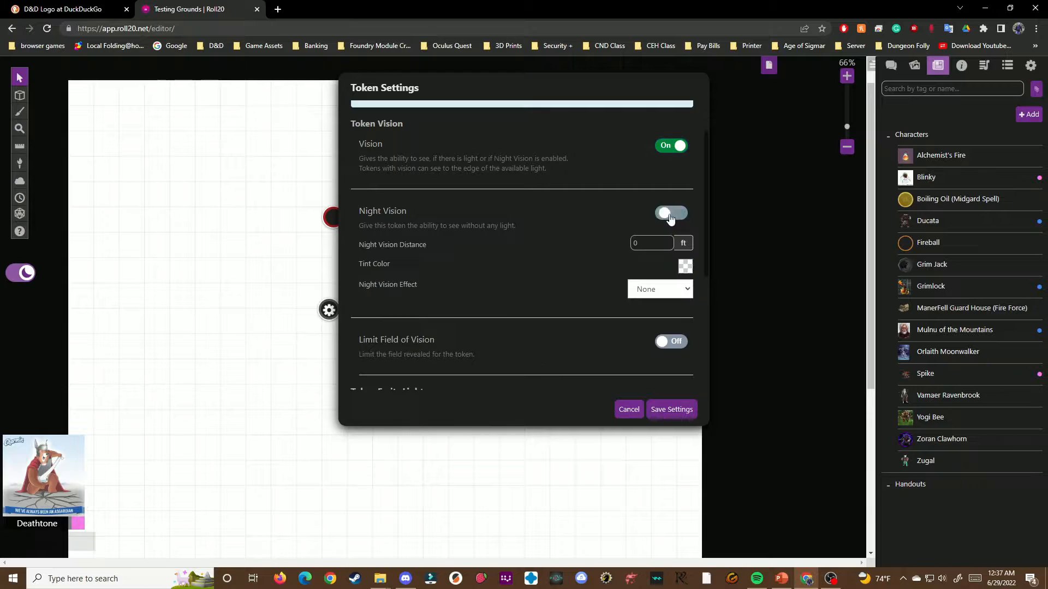
{"action": "scroll", "coordinate": [649, 247], "scroll_direction": "down", "scroll_amount": 1}
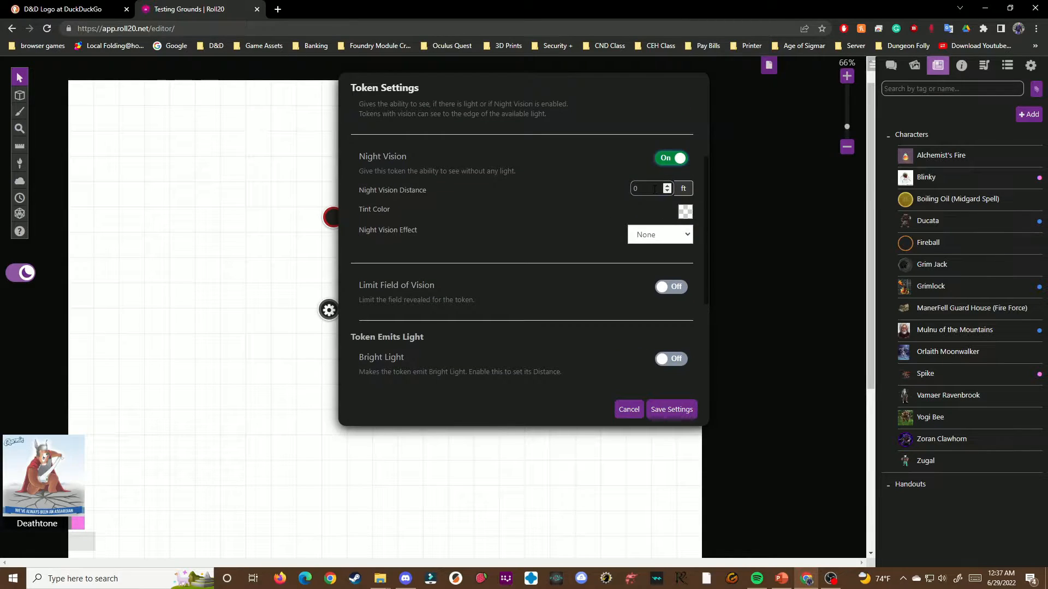
{"action": "left_click", "coordinate": [652, 190]}
{"action": "left_click", "coordinate": [668, 238]}
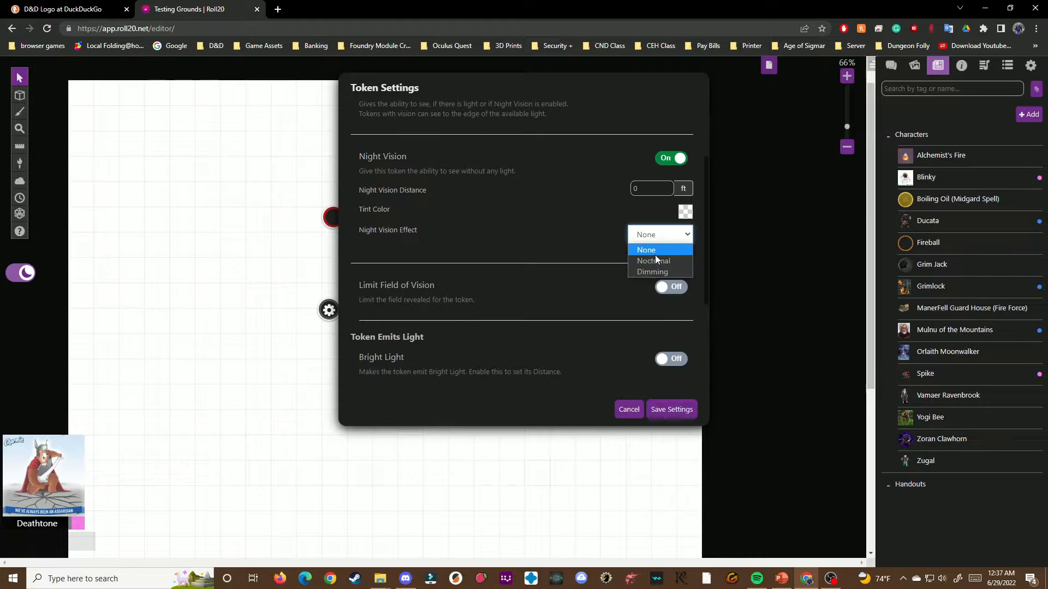
{"action": "left_click", "coordinate": [590, 206]}
{"action": "left_click", "coordinate": [670, 158]}
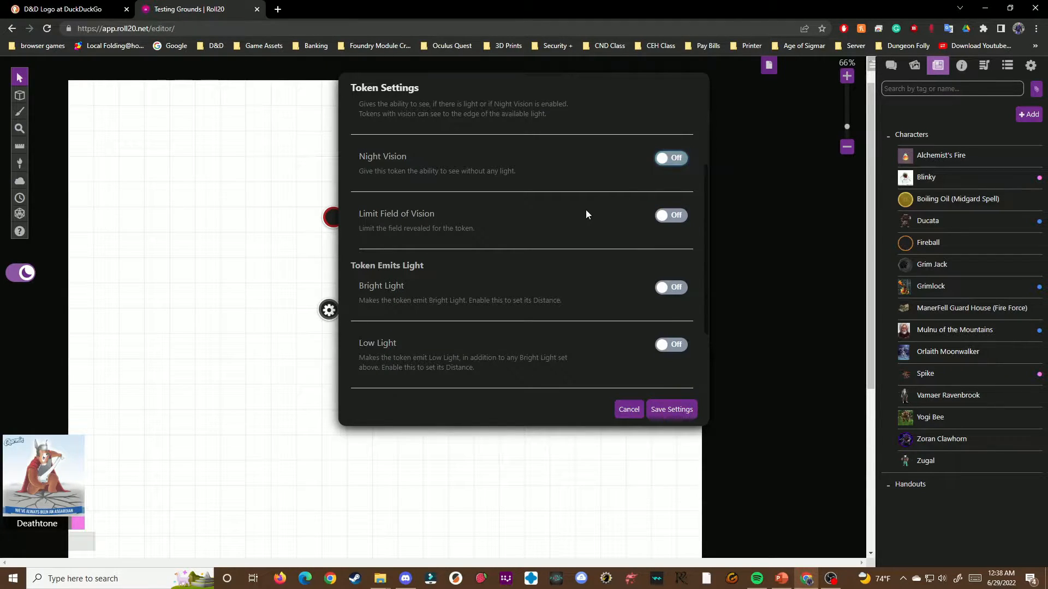
Turn on Limit Field of Vision to inspect its total and center options, and turn it back off
{"action": "scroll", "coordinate": [585, 209], "scroll_direction": "down", "scroll_amount": 1}
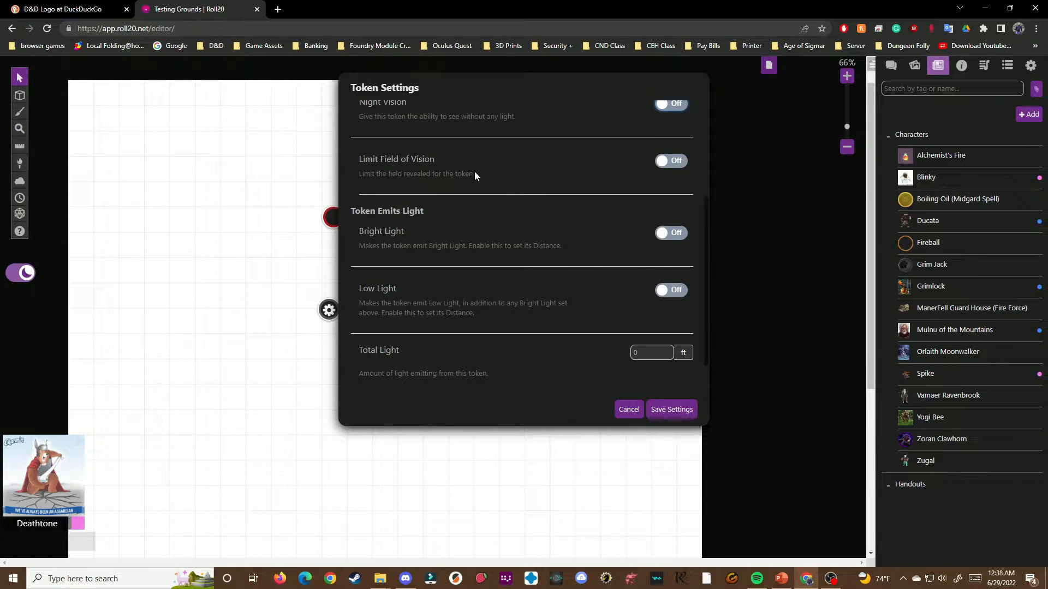
{"action": "left_click", "coordinate": [684, 165]}
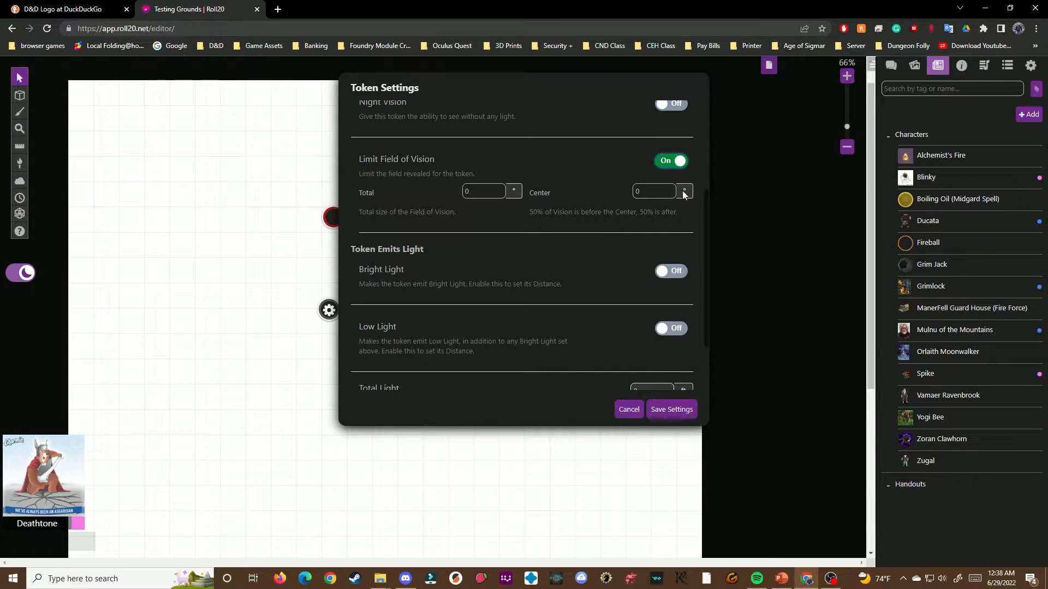
{"action": "left_click", "coordinate": [670, 161]}
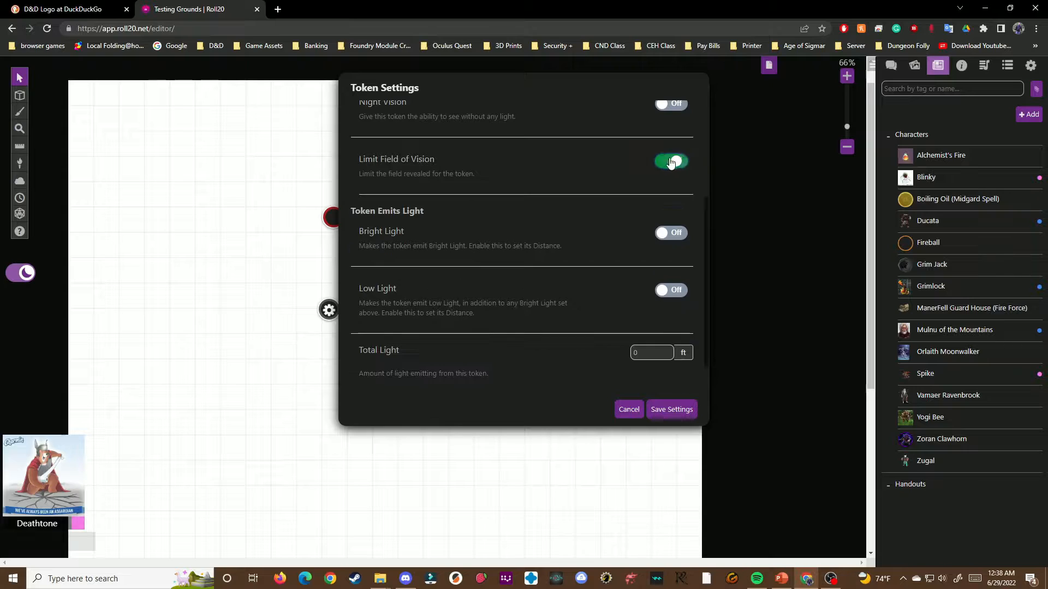
Review the token's emitted-light settings and the controlling players in its general details
{"action": "scroll", "coordinate": [452, 221], "scroll_direction": "down", "scroll_amount": 1}
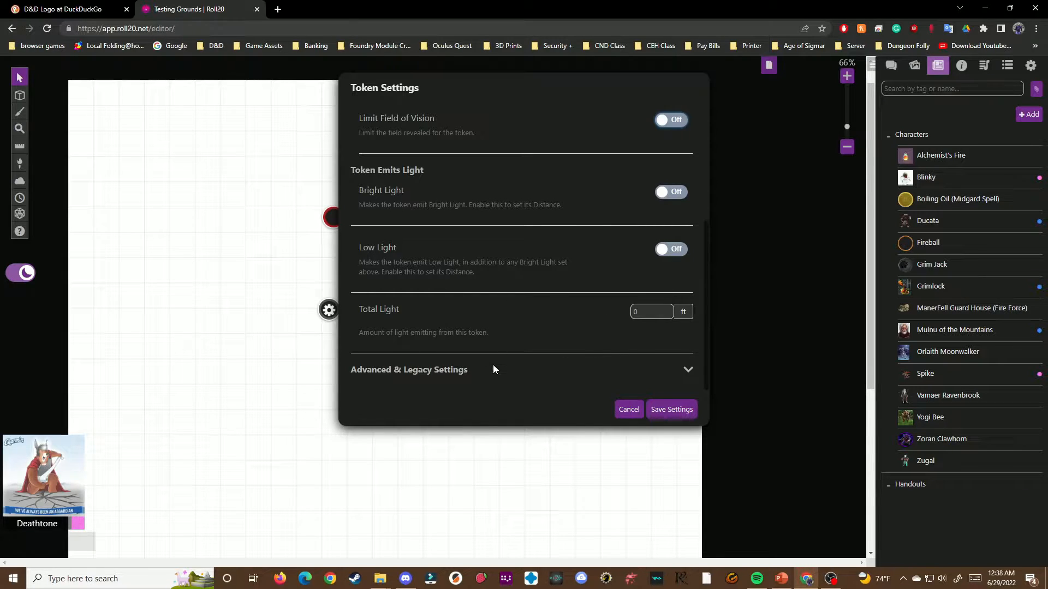
{"action": "scroll", "coordinate": [508, 346], "scroll_direction": "up", "scroll_amount": 5}
{"action": "scroll", "coordinate": [507, 339], "scroll_direction": "down", "scroll_amount": 5}
{"action": "scroll", "coordinate": [464, 305], "scroll_direction": "up", "scroll_amount": 5}
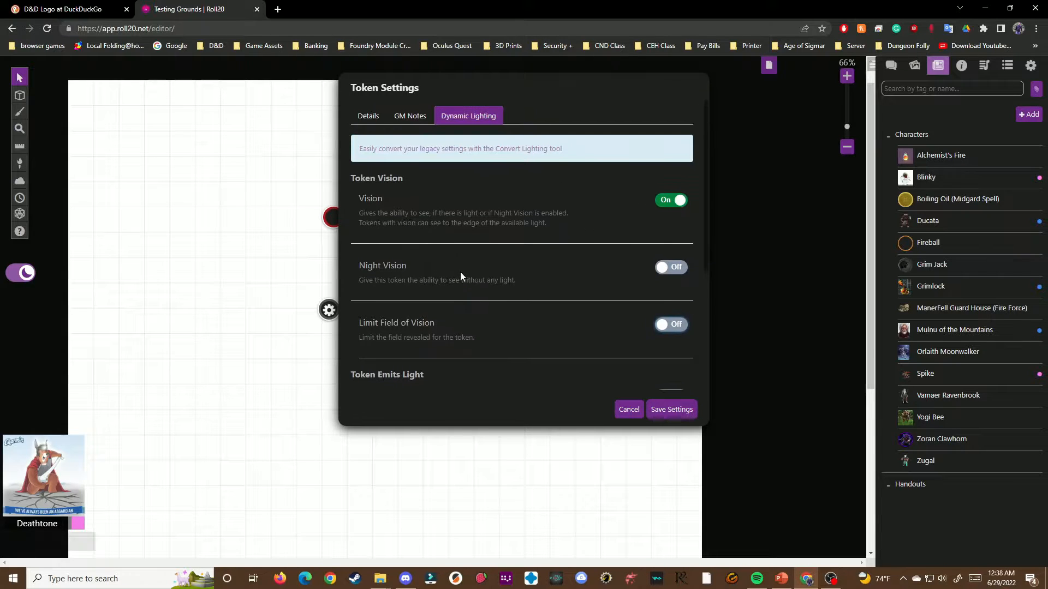
{"action": "left_click", "coordinate": [373, 122]}
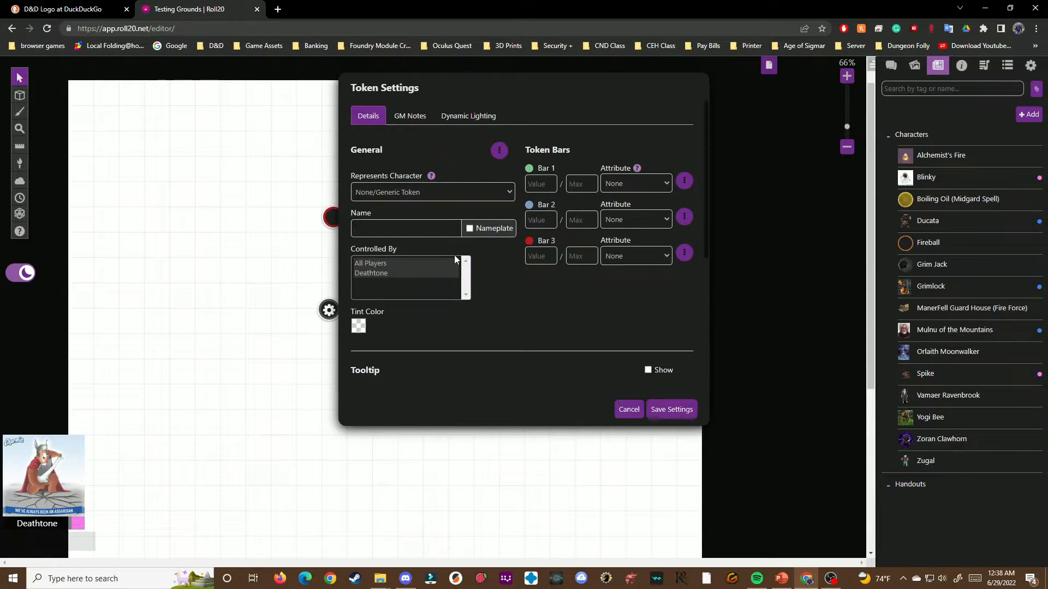
{"action": "left_click", "coordinate": [442, 284]}
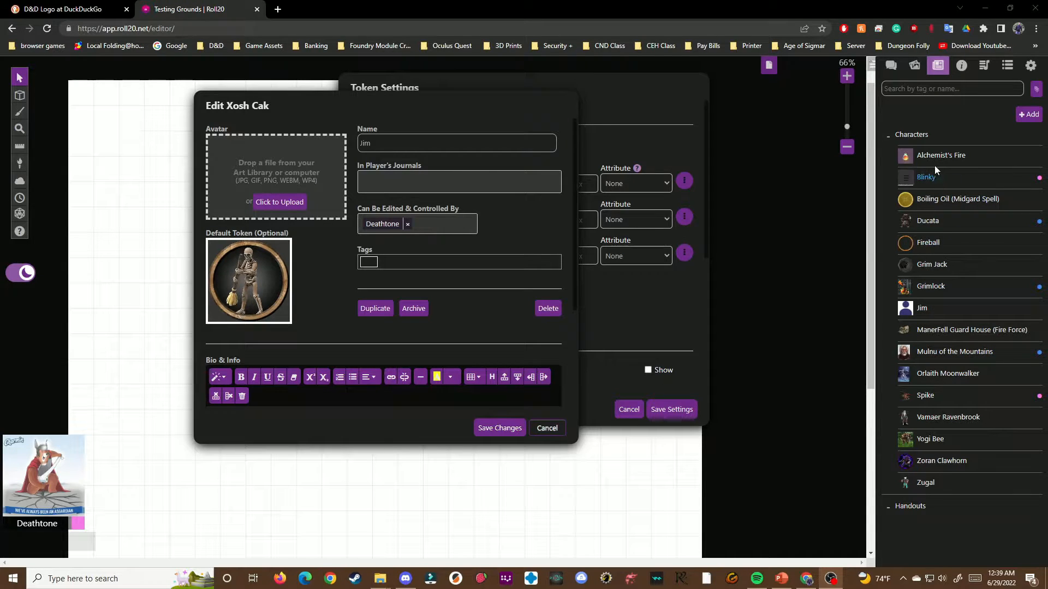
Delete the default token from the character being edited and view its bio and GM notes sections
{"action": "mouse_move", "coordinate": [1031, 117]}
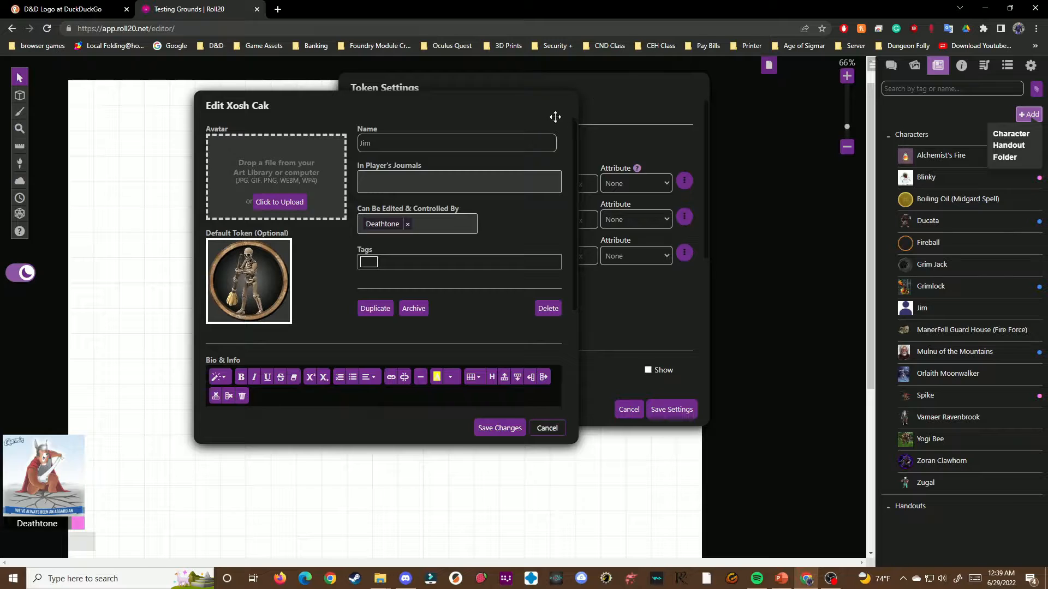
{"action": "left_click_drag", "start_coordinate": [332, 96], "coordinate": [509, 114]}
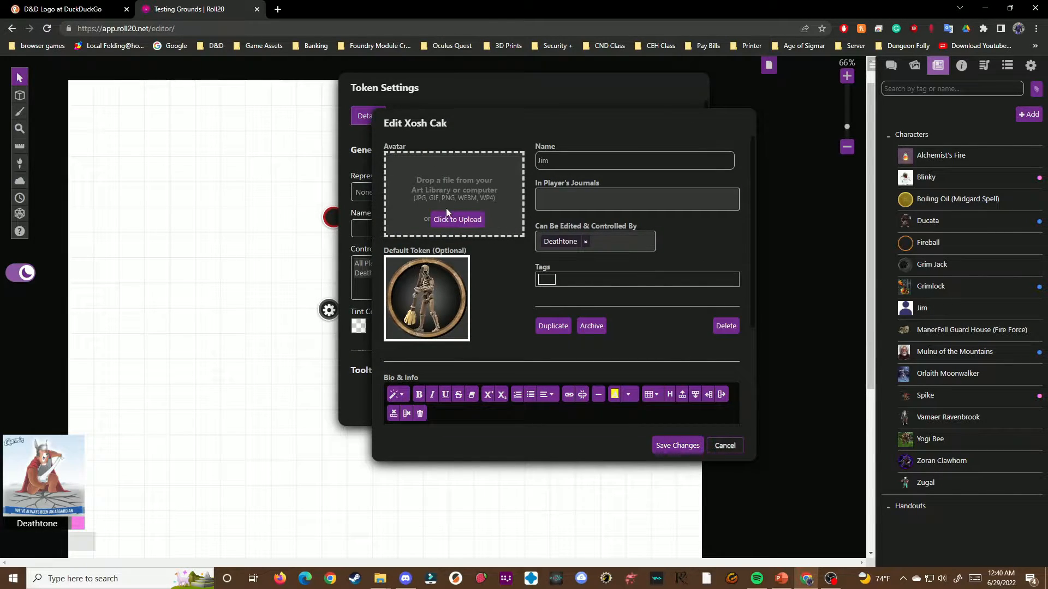
{"action": "mouse_move", "coordinate": [431, 293]}
{"action": "mouse_move", "coordinate": [446, 291]}
{"action": "left_click", "coordinate": [453, 264]}
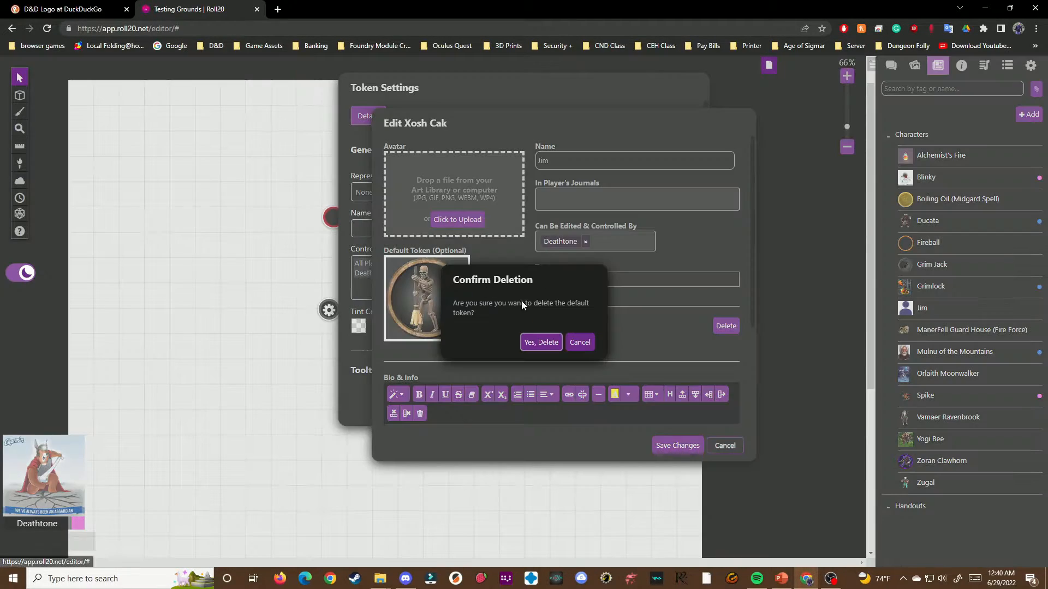
{"action": "left_click", "coordinate": [537, 342]}
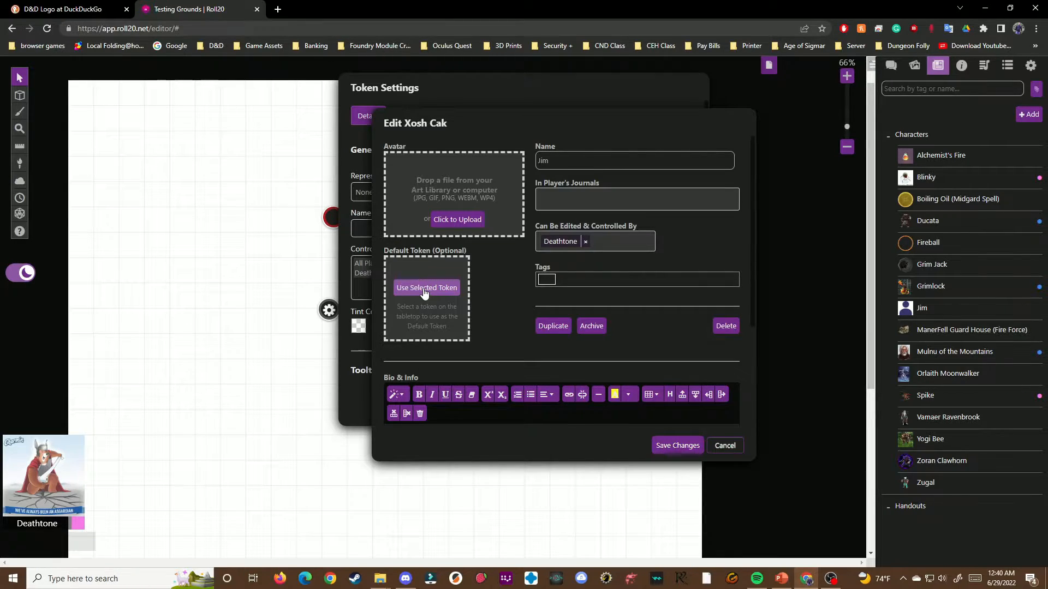
{"action": "scroll", "coordinate": [496, 332], "scroll_direction": "down", "scroll_amount": 3}
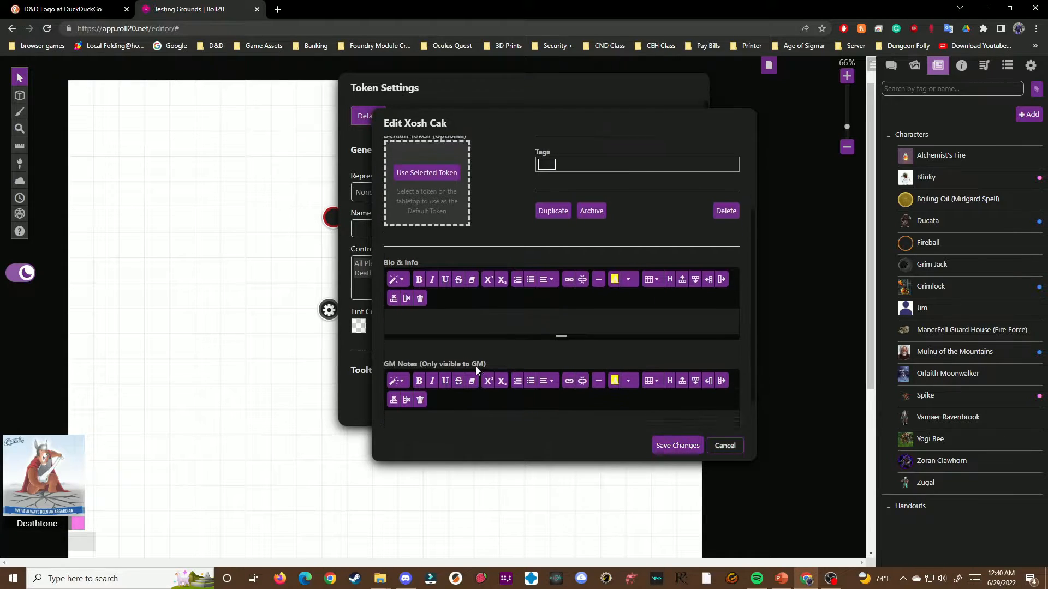
Remove the player from the character's Can Be Edited & Controlled By list and add the same player back
{"action": "scroll", "coordinate": [488, 310], "scroll_direction": "up", "scroll_amount": 3}
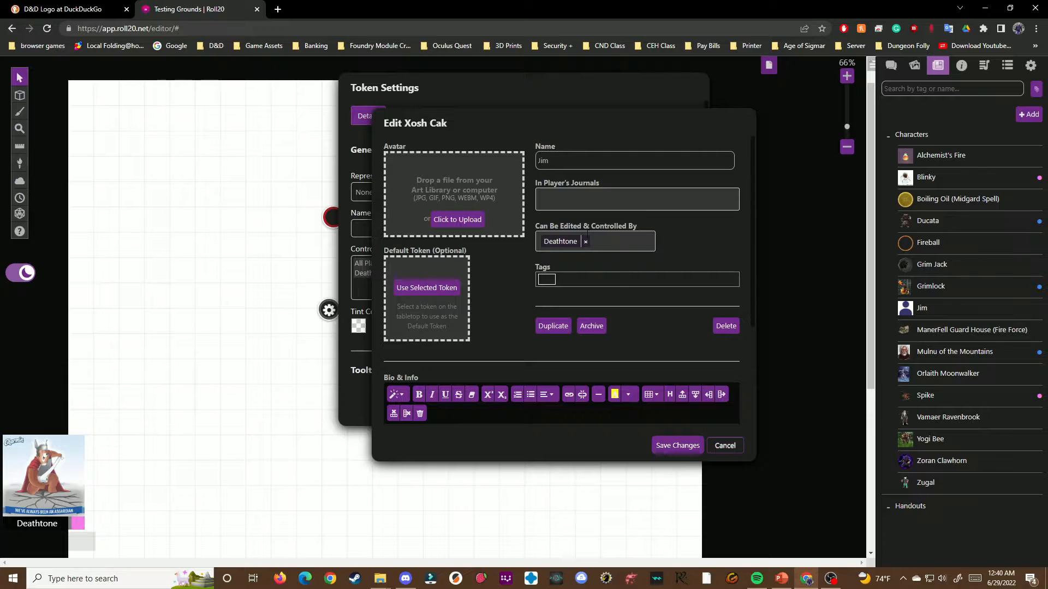
{"action": "left_click", "coordinate": [587, 243]}
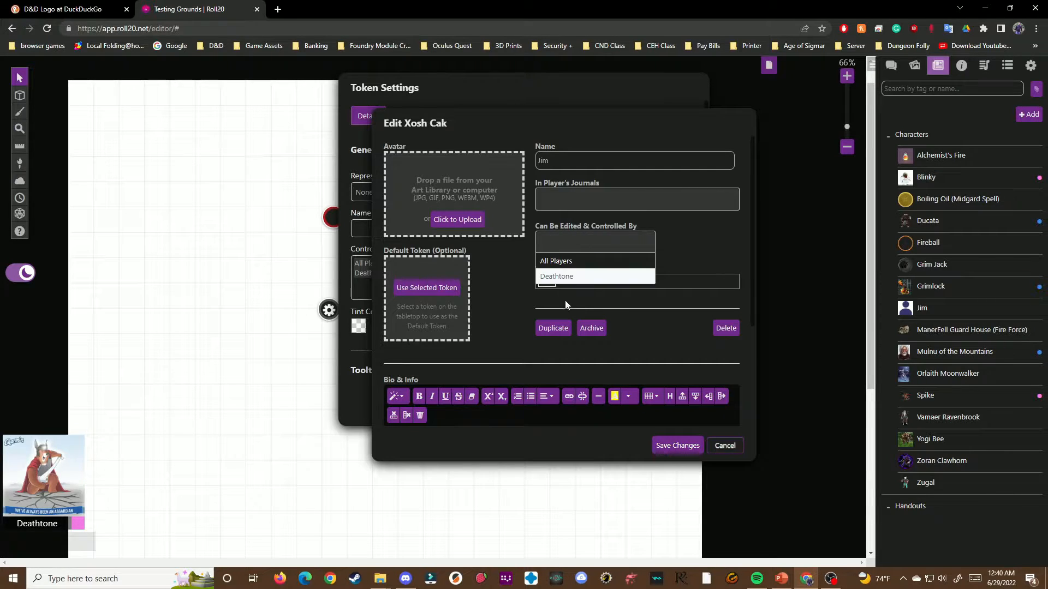
{"action": "left_click", "coordinate": [563, 276]}
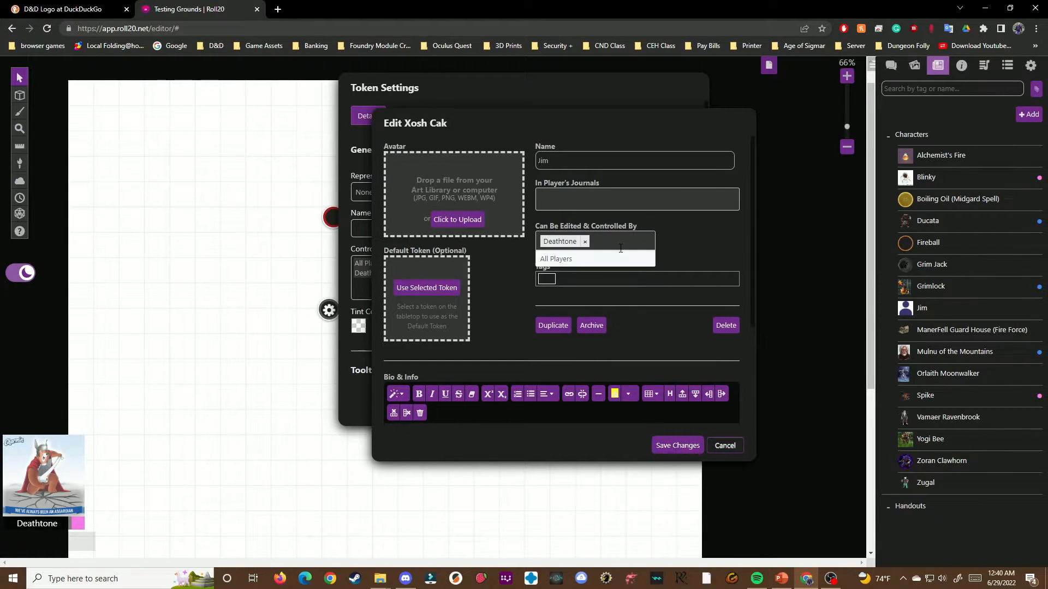
{"action": "left_click", "coordinate": [703, 249]}
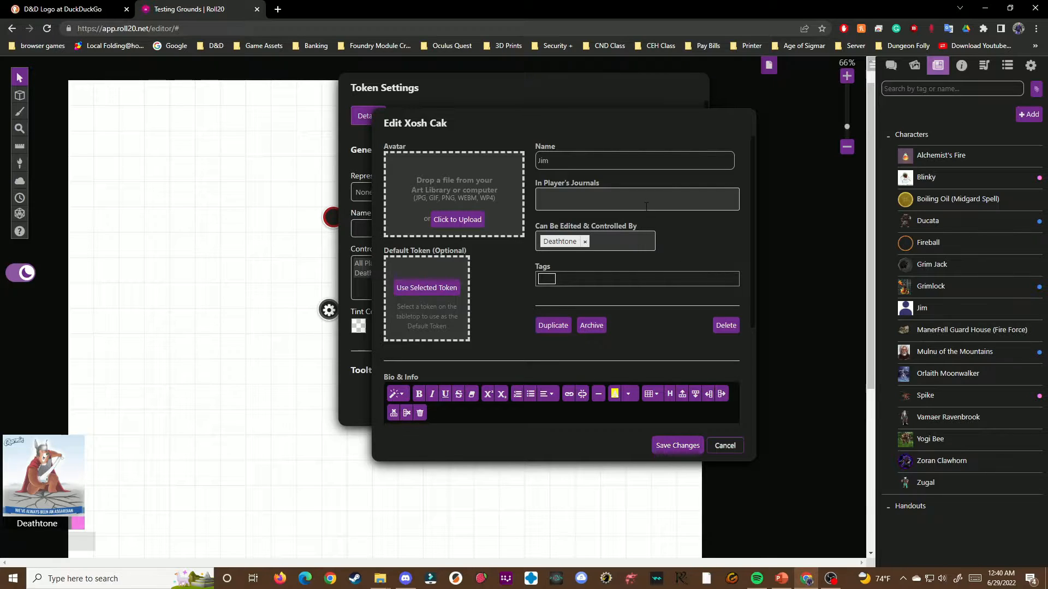
{"action": "double_click", "coordinate": [543, 161]}
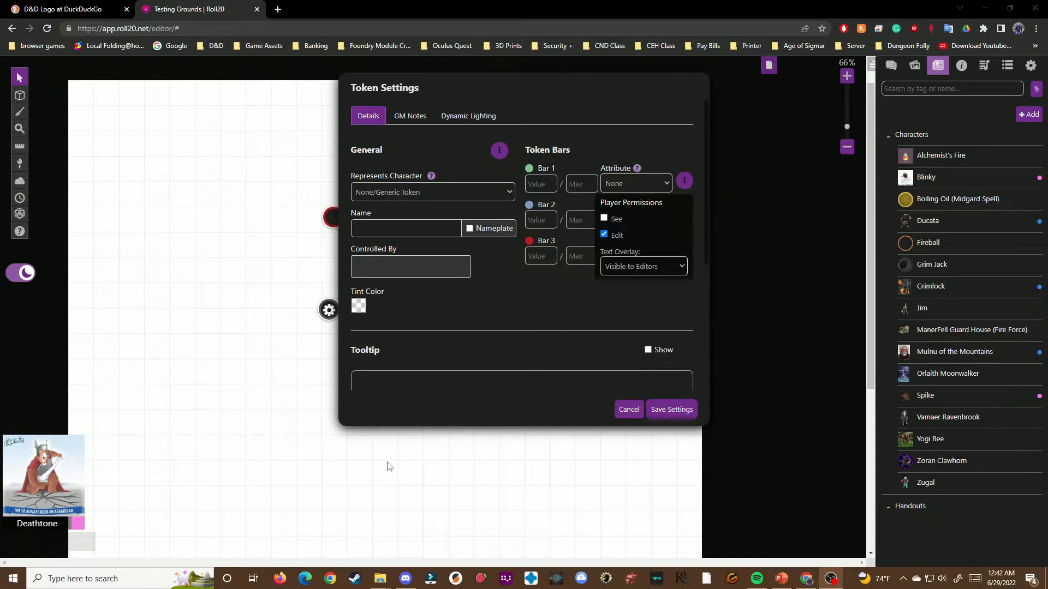
Set the token to represent the character Jim and enable its nameplate
{"action": "left_click", "coordinate": [555, 305]}
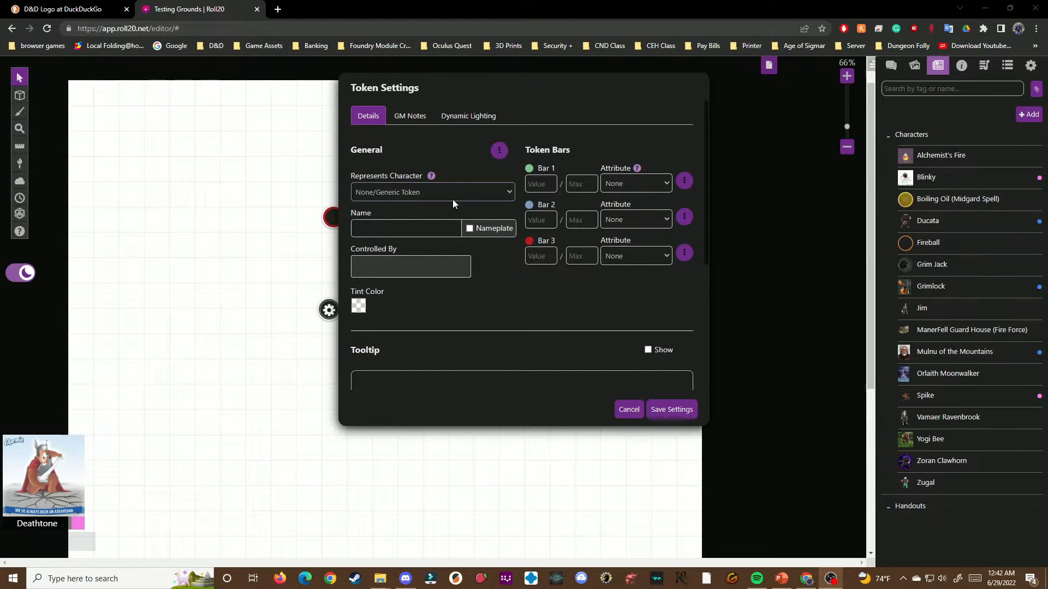
{"action": "left_click", "coordinate": [506, 194]}
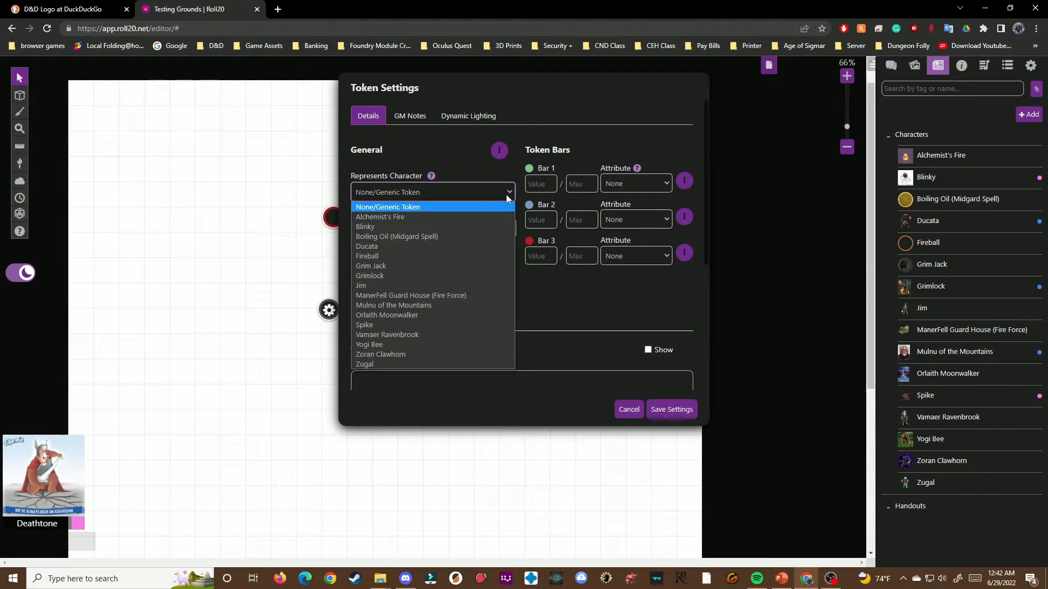
{"action": "left_click", "coordinate": [362, 287]}
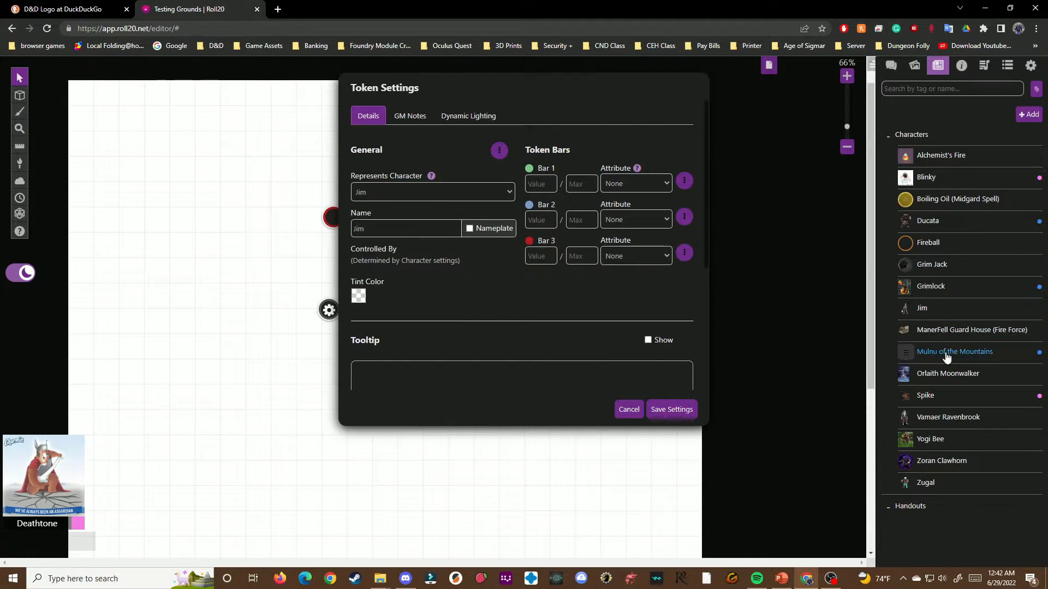
{"action": "left_click", "coordinate": [469, 230]}
Link the token's Bar 1 to the hp attribute and Bar 2 to the ac attribute
{"action": "left_click", "coordinate": [683, 181]}
{"action": "left_click", "coordinate": [667, 183]}
{"action": "scroll", "coordinate": [640, 270], "scroll_direction": "down", "scroll_amount": 10}
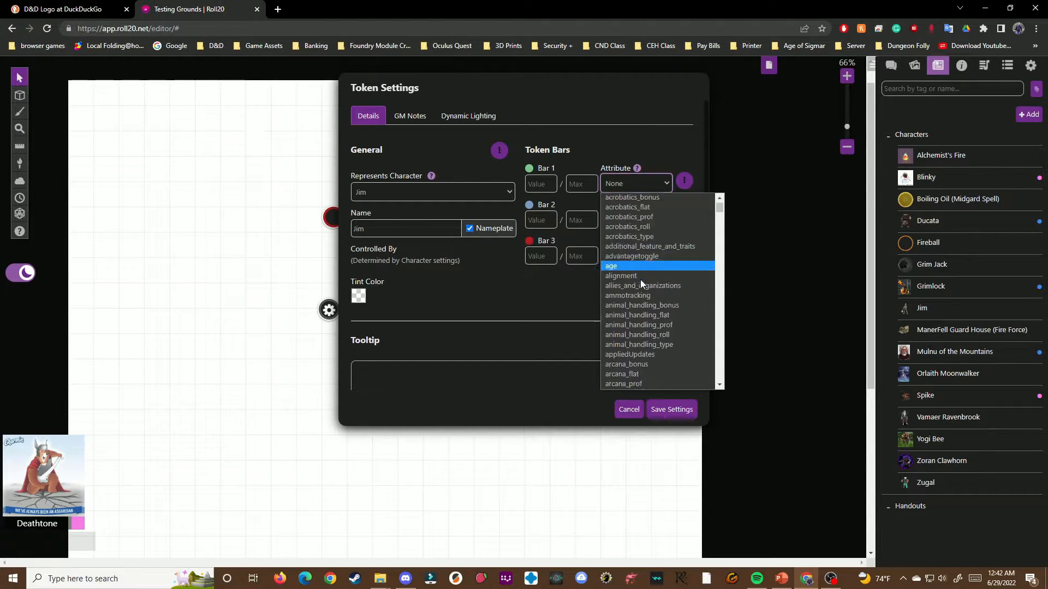
{"action": "scroll", "coordinate": [641, 269], "scroll_direction": "down", "scroll_amount": 10}
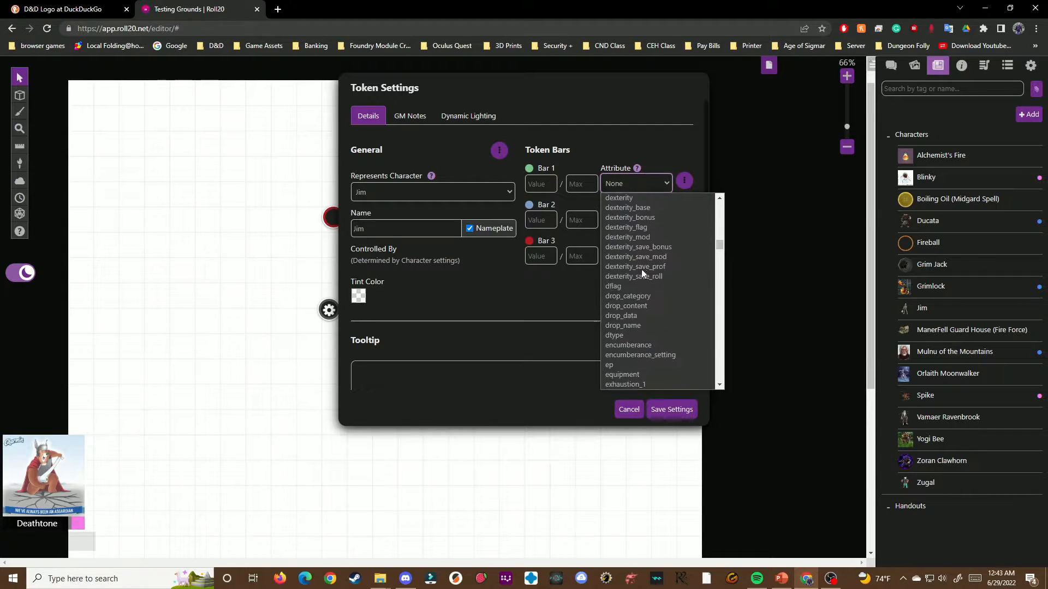
{"action": "scroll", "coordinate": [636, 273], "scroll_direction": "down", "scroll_amount": 5}
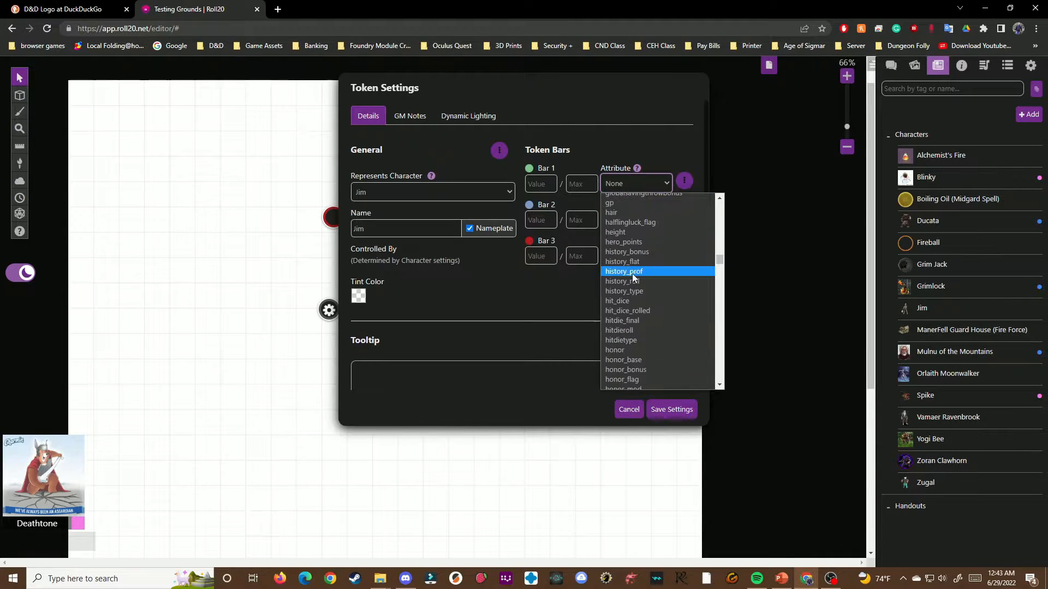
{"action": "scroll", "coordinate": [625, 218], "scroll_direction": "down", "scroll_amount": 4}
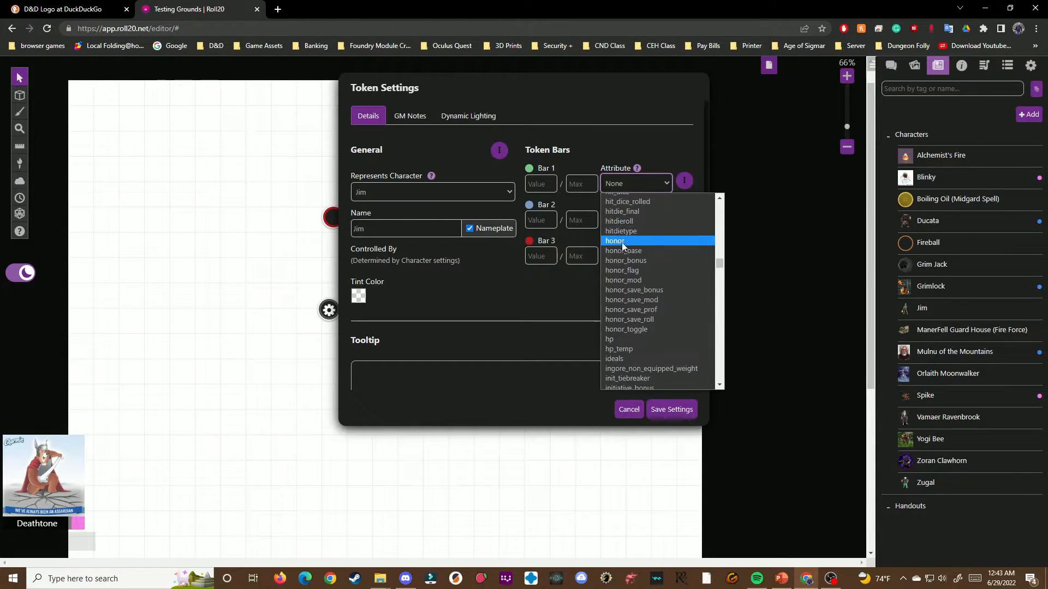
{"action": "left_click", "coordinate": [612, 340]}
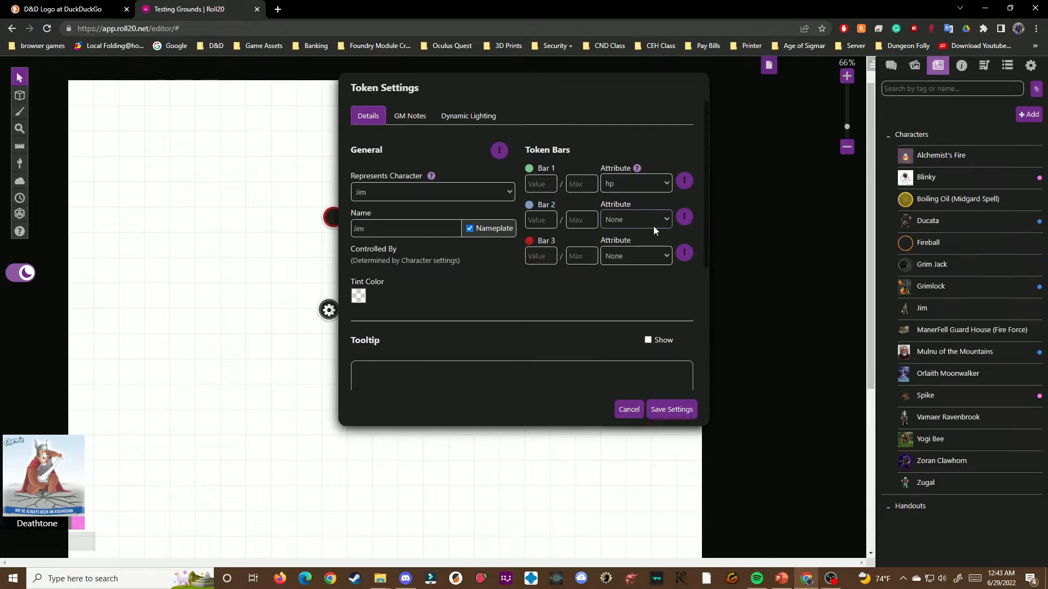
{"action": "left_click", "coordinate": [653, 224]}
{"action": "left_click", "coordinate": [618, 243]}
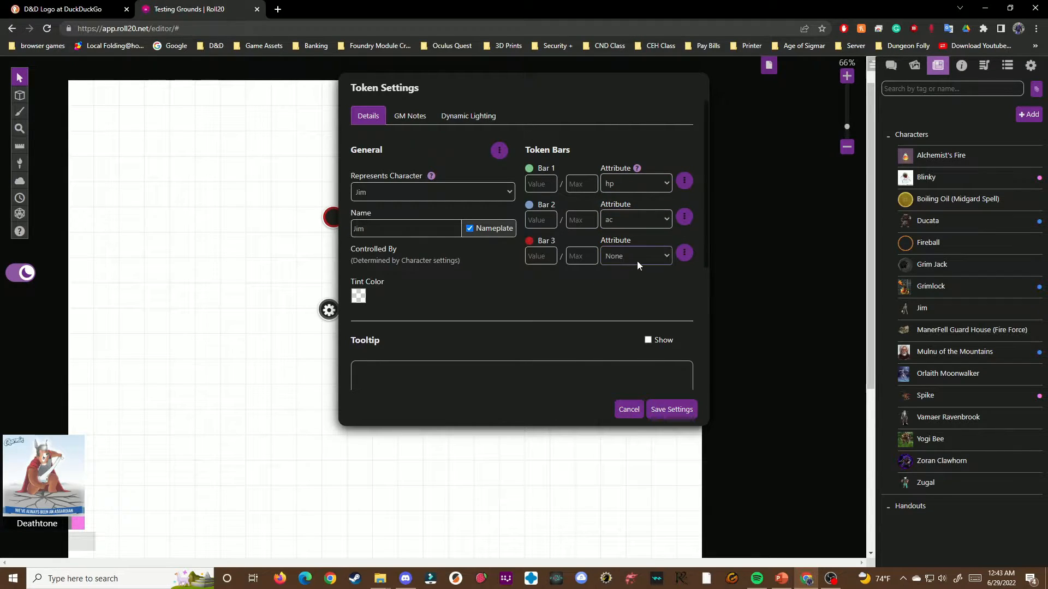
Link the token's Bar 3 to the passive_wisdom attribute
{"action": "left_click", "coordinate": [637, 260]}
{"action": "scroll", "coordinate": [658, 353], "scroll_direction": "down", "scroll_amount": 10}
{"action": "scroll", "coordinate": [659, 351], "scroll_direction": "down", "scroll_amount": 15}
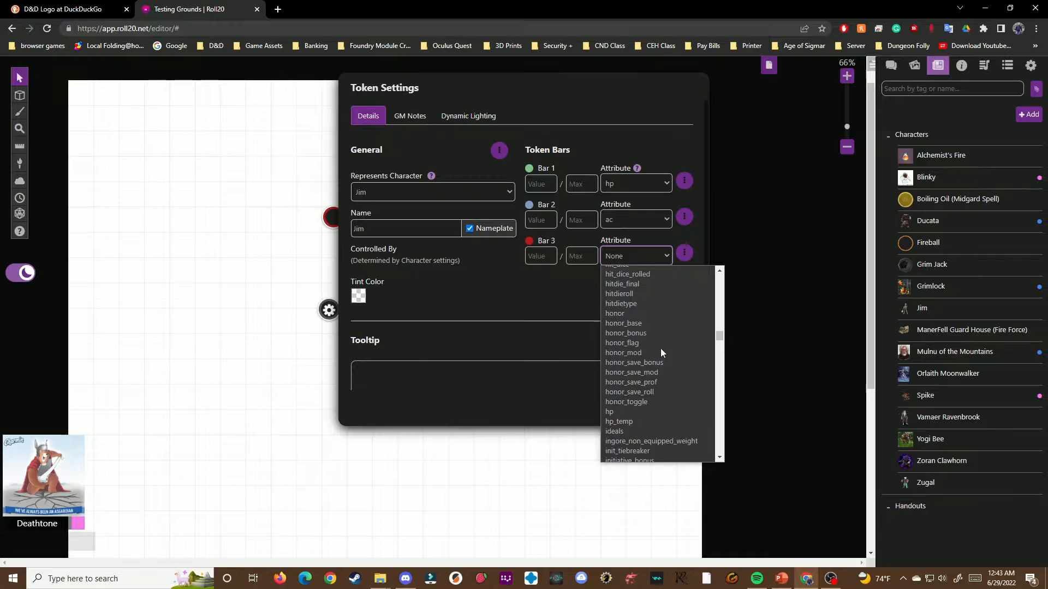
{"action": "scroll", "coordinate": [653, 355], "scroll_direction": "down", "scroll_amount": 15}
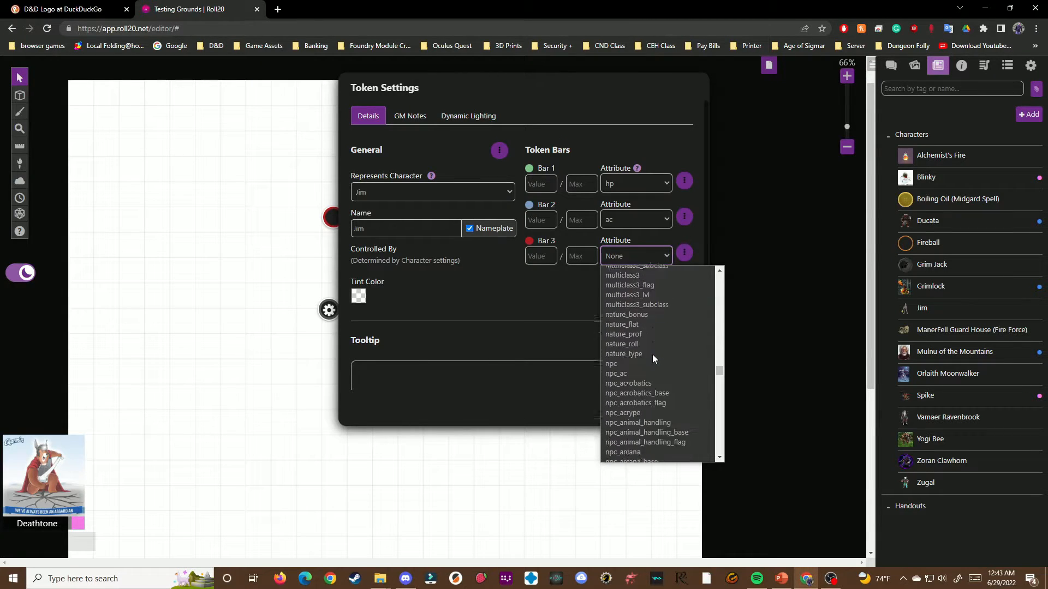
{"action": "scroll", "coordinate": [653, 358], "scroll_direction": "down", "scroll_amount": 15}
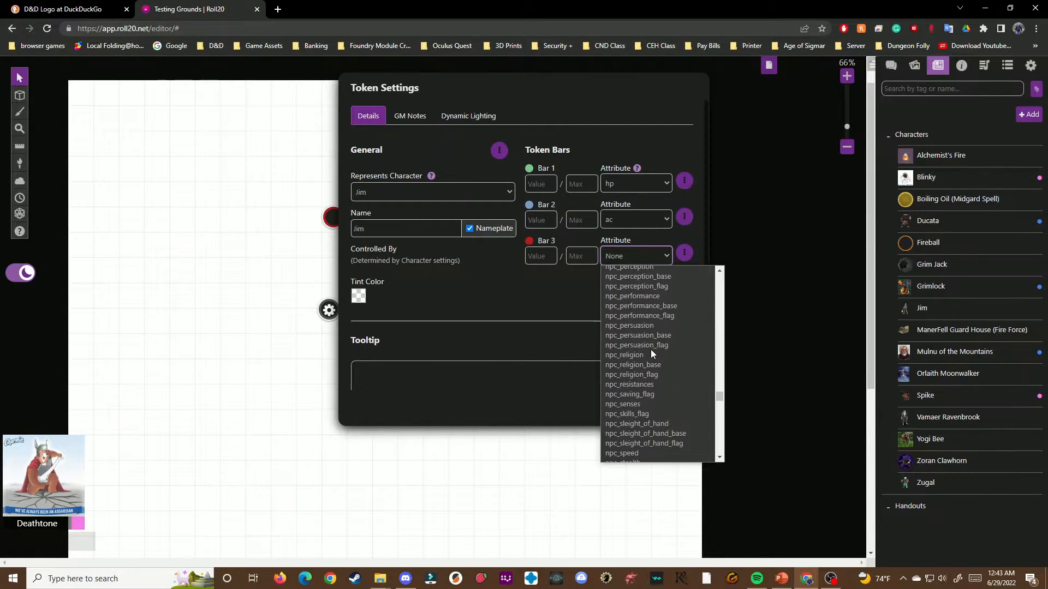
{"action": "scroll", "coordinate": [651, 349], "scroll_direction": "up", "scroll_amount": 3}
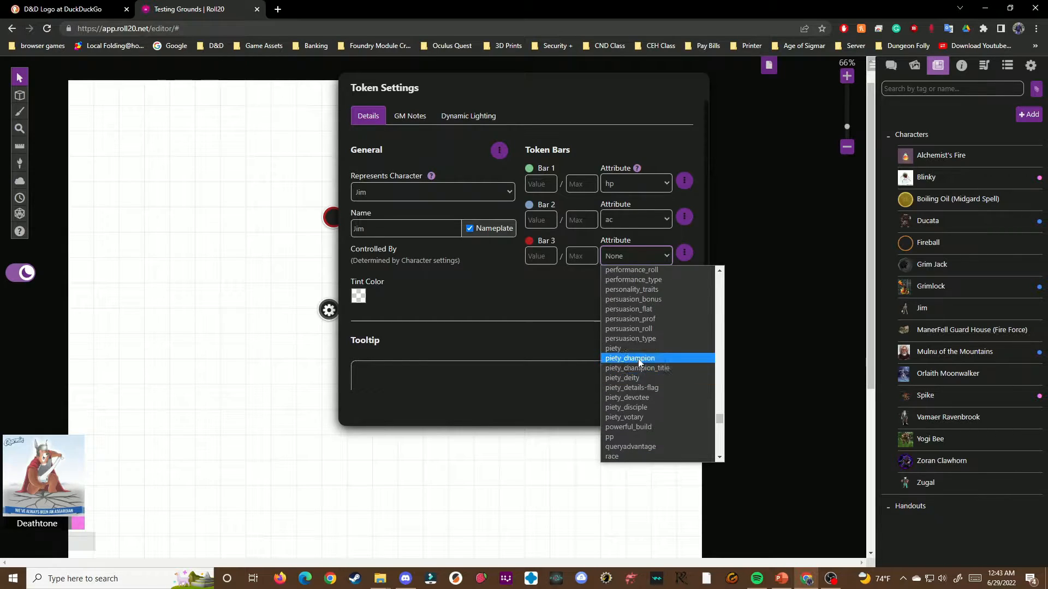
{"action": "scroll", "coordinate": [636, 383], "scroll_direction": "up", "scroll_amount": 4}
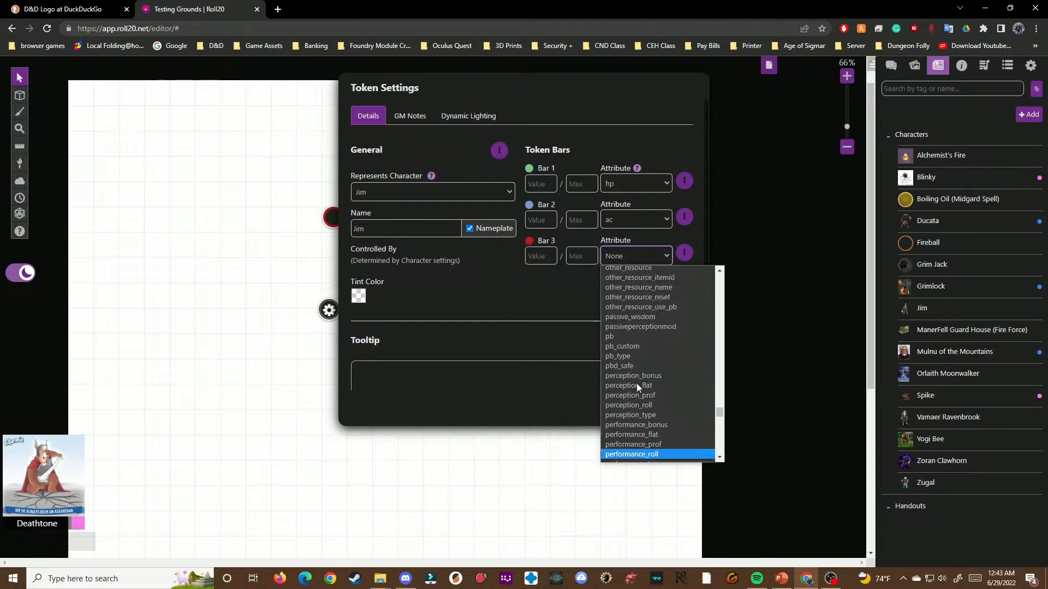
{"action": "left_click", "coordinate": [650, 360]}
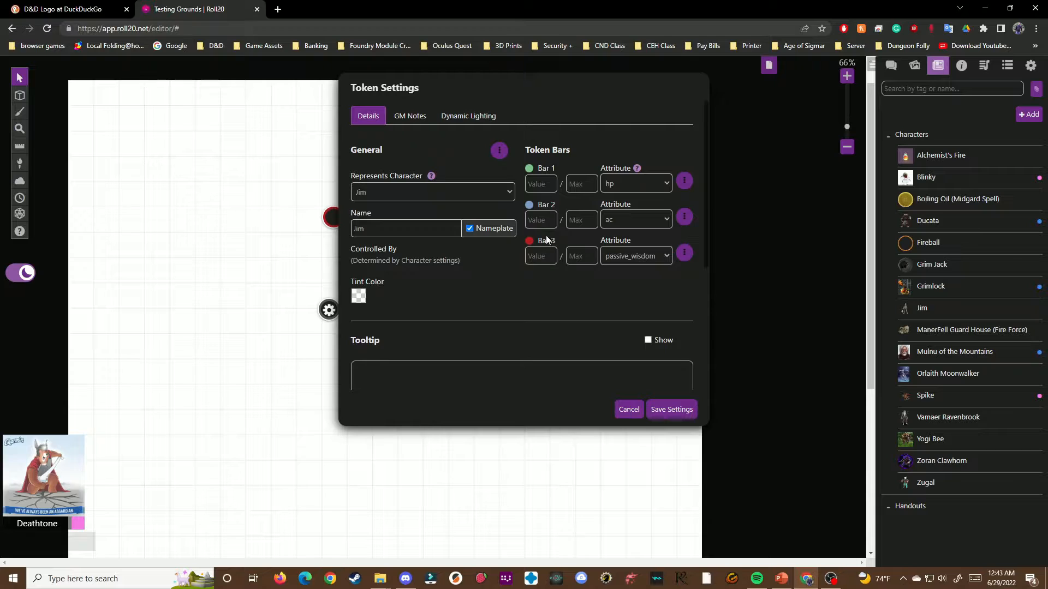
Set Bar 1 to a value and maximum of 10, and set the values of Bar 2 and Bar 3 to 13
{"action": "left_click", "coordinate": [535, 185]}
{"action": "type", "text": "10"}
{"action": "left_click", "coordinate": [580, 185]}
{"action": "type", "text": "1"}
{"action": "left_click", "coordinate": [543, 225]}
{"action": "type", "text": "13"}
{"action": "left_click", "coordinate": [540, 255]}
Set the token bar location to Bottom Overlapping
{"action": "scroll", "coordinate": [476, 301], "scroll_direction": "down", "scroll_amount": 3}
{"action": "scroll", "coordinate": [457, 234], "scroll_direction": "down", "scroll_amount": 1}
{"action": "left_click", "coordinate": [391, 266]}
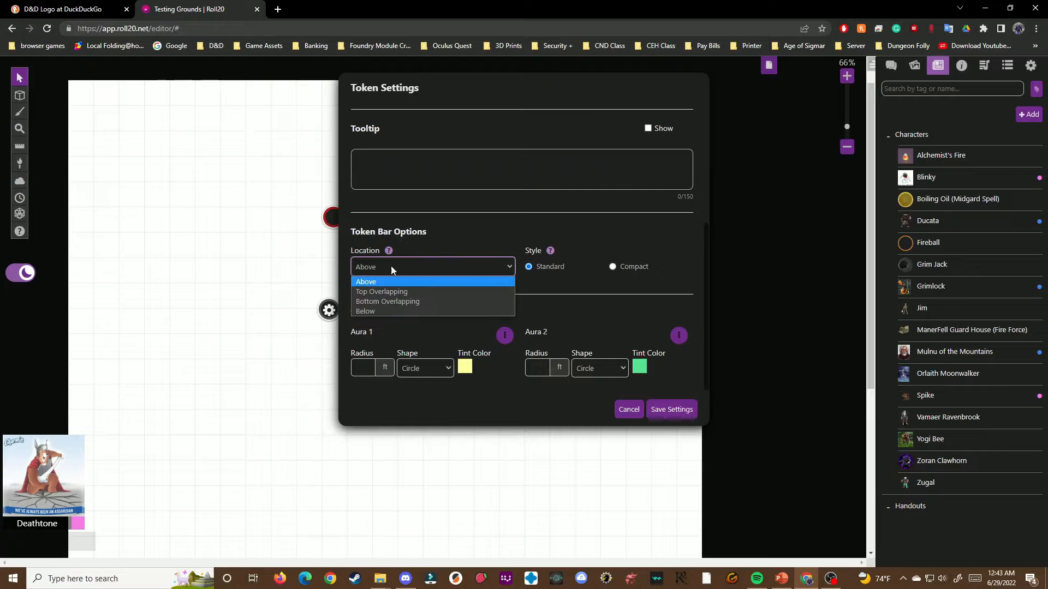
{"action": "left_click", "coordinate": [379, 301]}
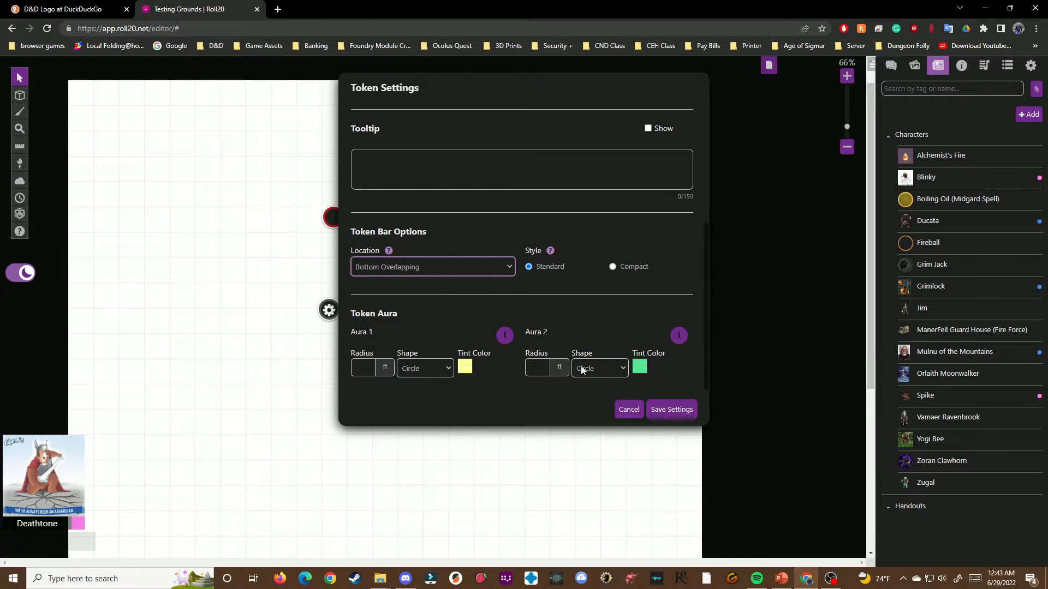
Turn on Vision in the token's dynamic lighting settings and save the token settings
{"action": "scroll", "coordinate": [453, 165], "scroll_direction": "up", "scroll_amount": 4}
{"action": "left_click", "coordinate": [478, 117]}
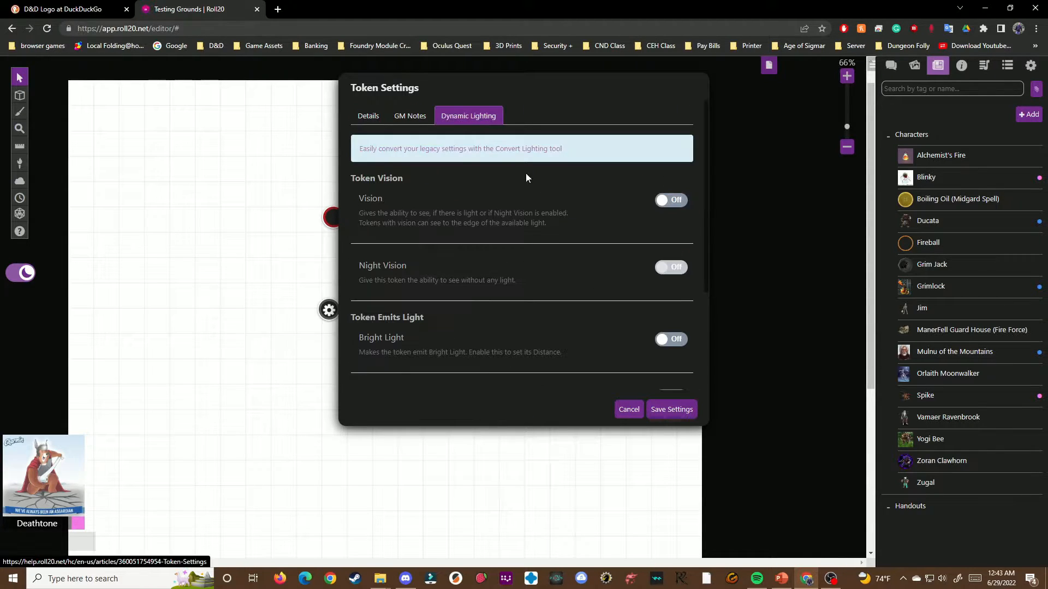
{"action": "left_click", "coordinate": [669, 201]}
{"action": "left_click", "coordinate": [369, 120]}
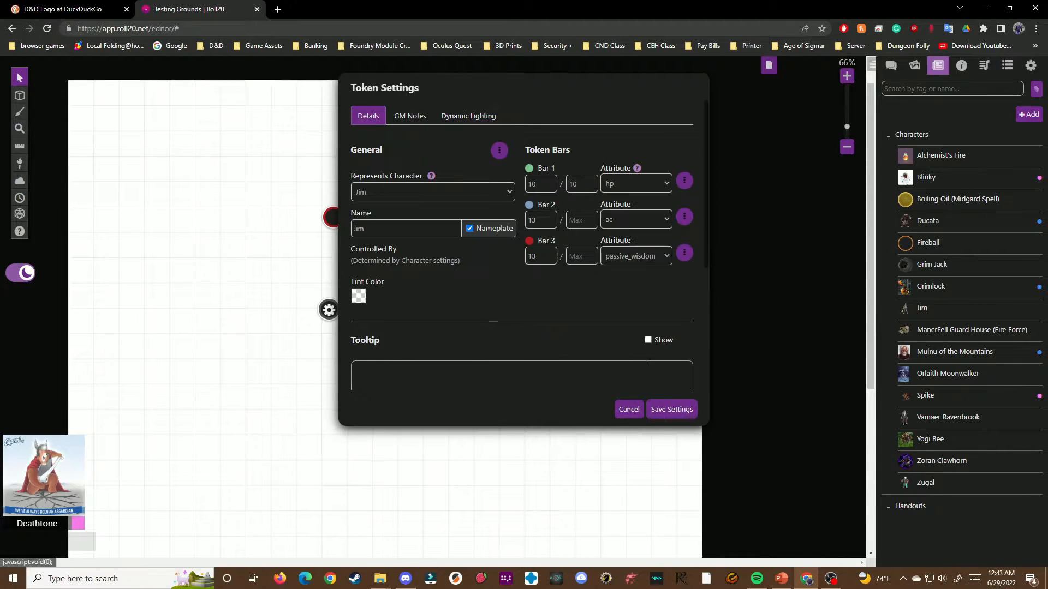
{"action": "left_click", "coordinate": [672, 410]}
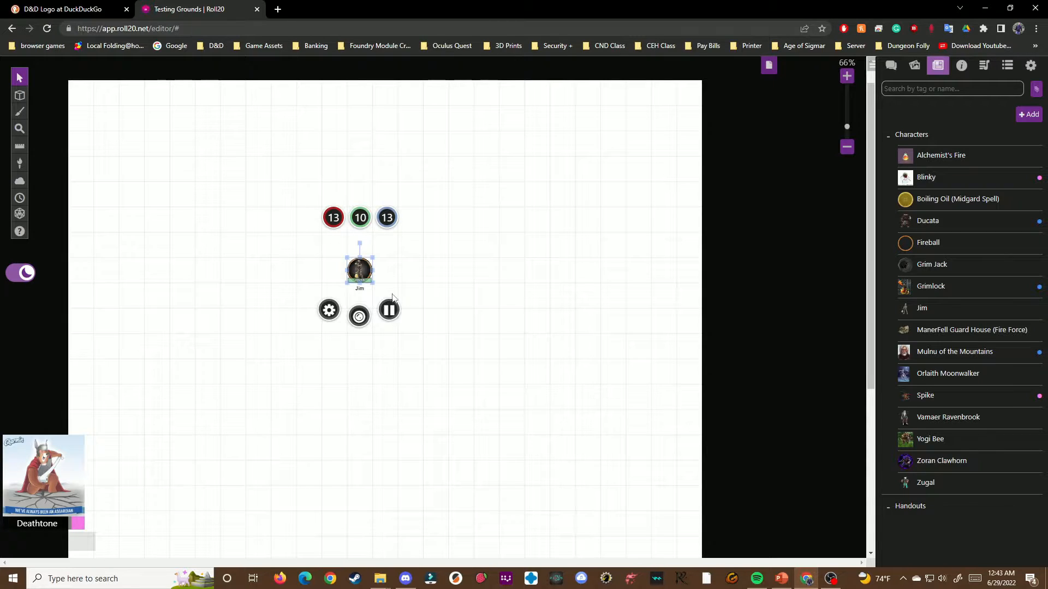
Move the Jim token two grid squares to the right and one square down on the map
{"action": "scroll", "coordinate": [345, 276], "scroll_direction": "up", "scroll_amount": 1}
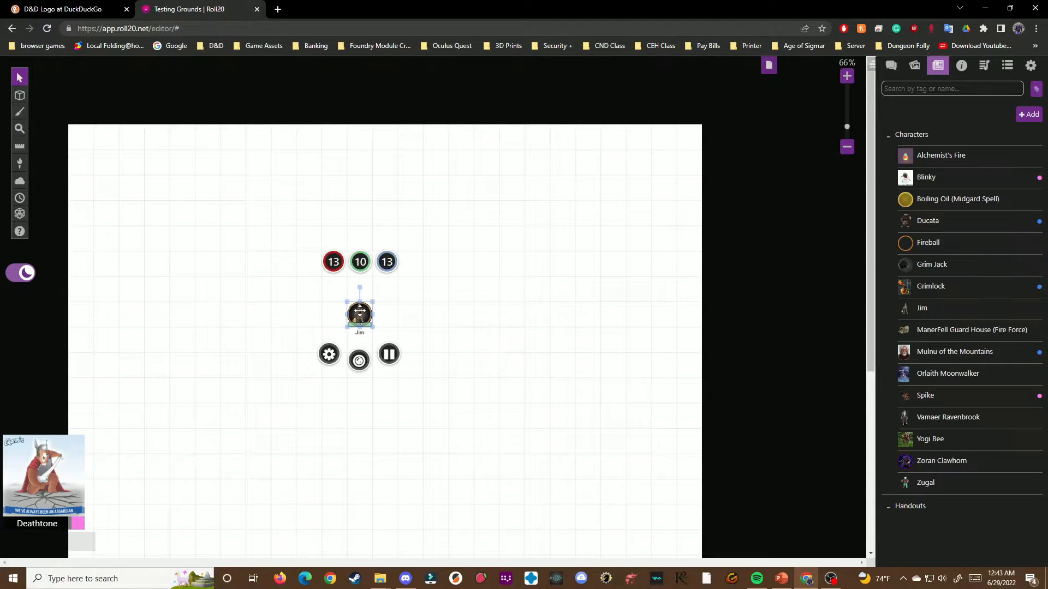
{"action": "left_click", "coordinate": [847, 76]}
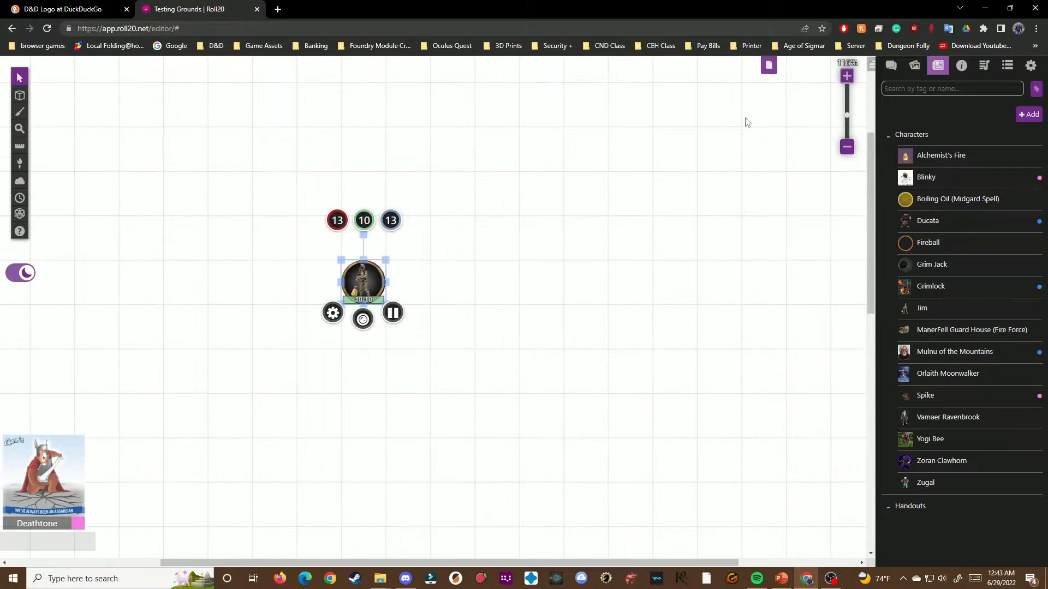
{"action": "left_click", "coordinate": [409, 311]}
{"action": "left_click", "coordinate": [378, 299]}
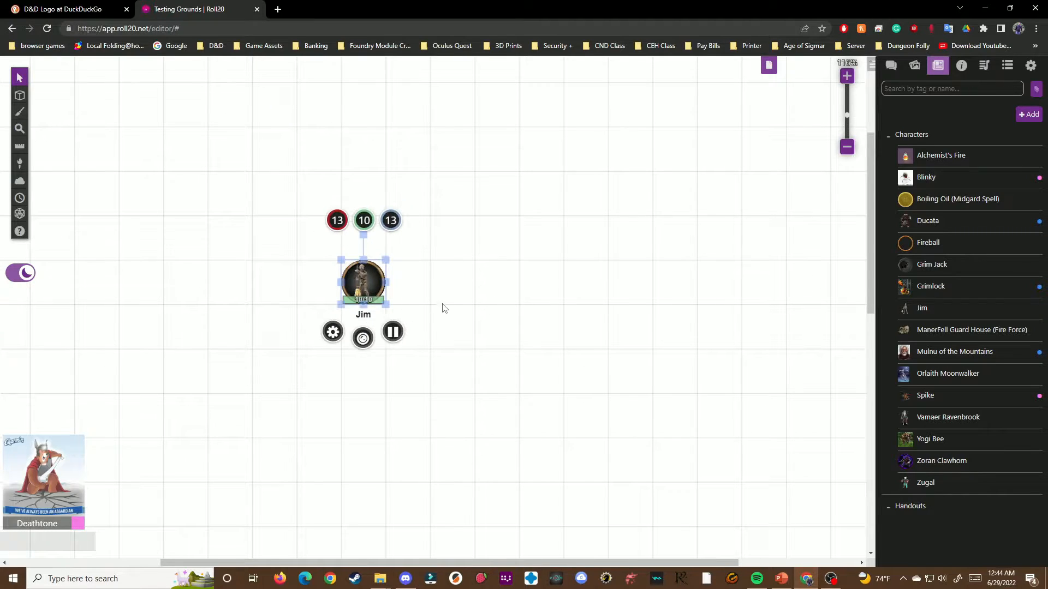
{"action": "key", "text": "Right"}
{"action": "key", "text": "Right"}
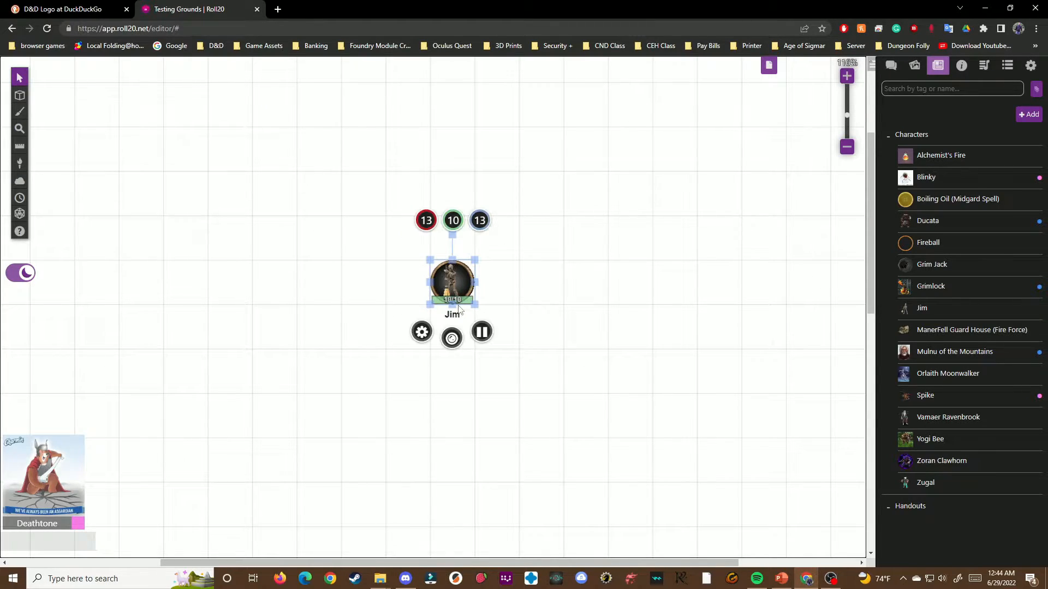
{"action": "key", "text": "Right"}
{"action": "left_click_drag", "start_coordinate": [479, 304], "coordinate": [461, 370]}
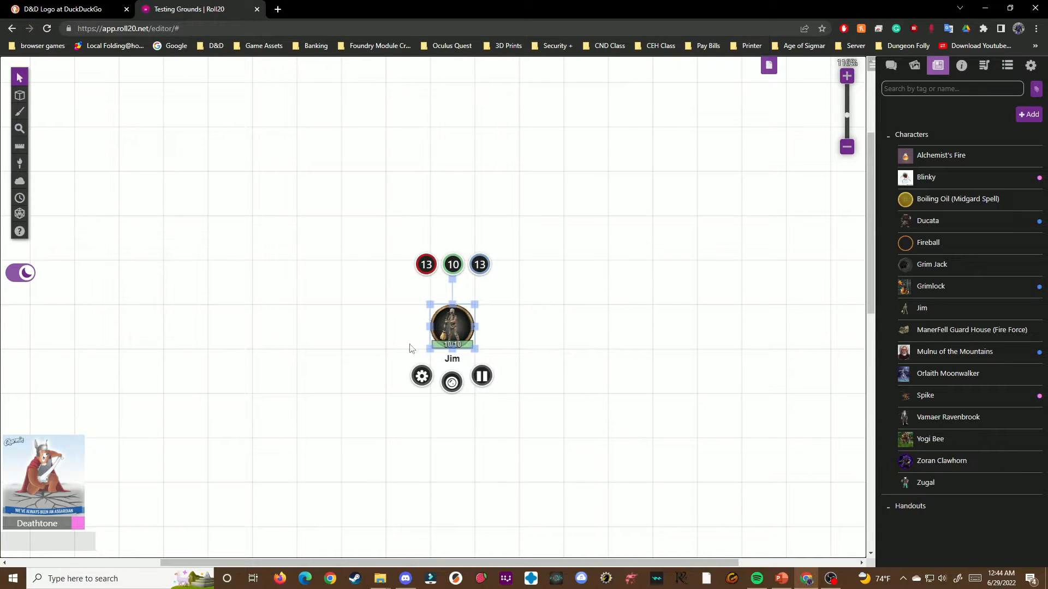
Set the Jim token's green hp bar value to 8 directly on the map and reselect the token
{"action": "left_click", "coordinate": [451, 272]}
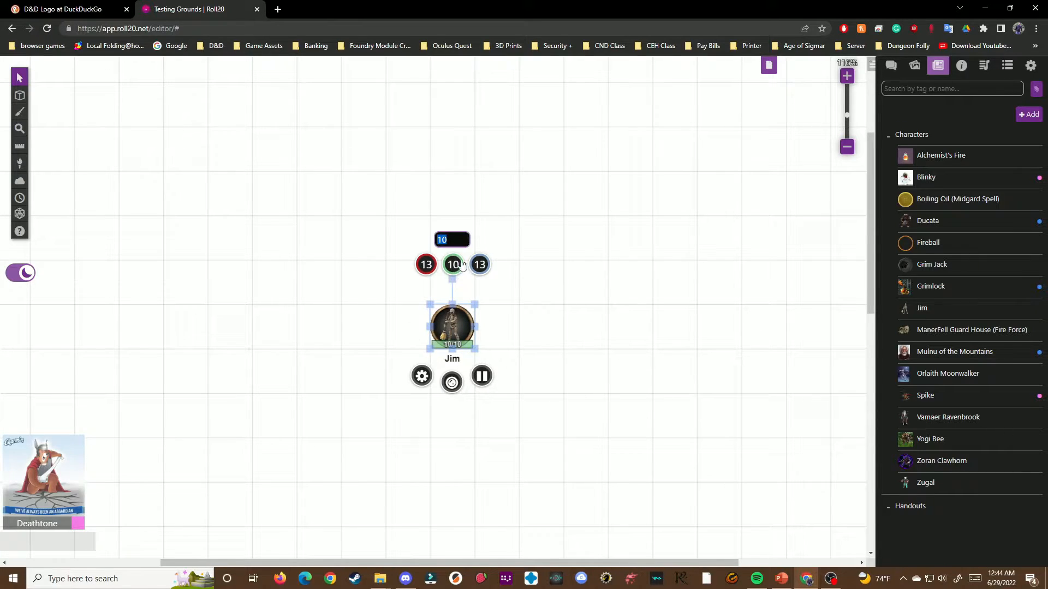
{"action": "type", "text": "8"}
{"action": "left_click", "coordinate": [569, 295]}
{"action": "left_click", "coordinate": [462, 319]}
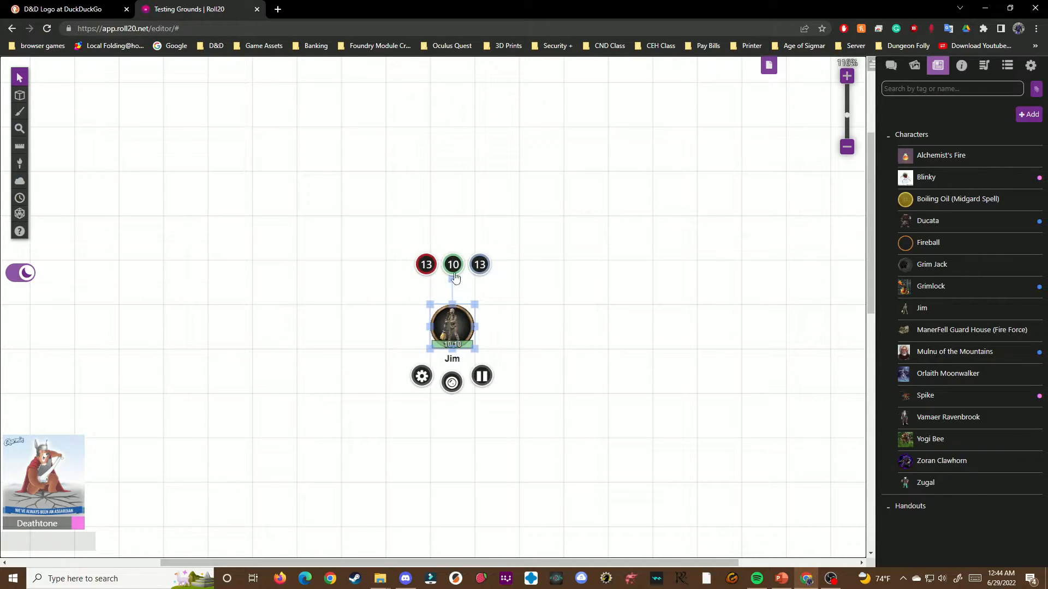
{"action": "left_click", "coordinate": [454, 269]}
{"action": "key", "text": "Return"}
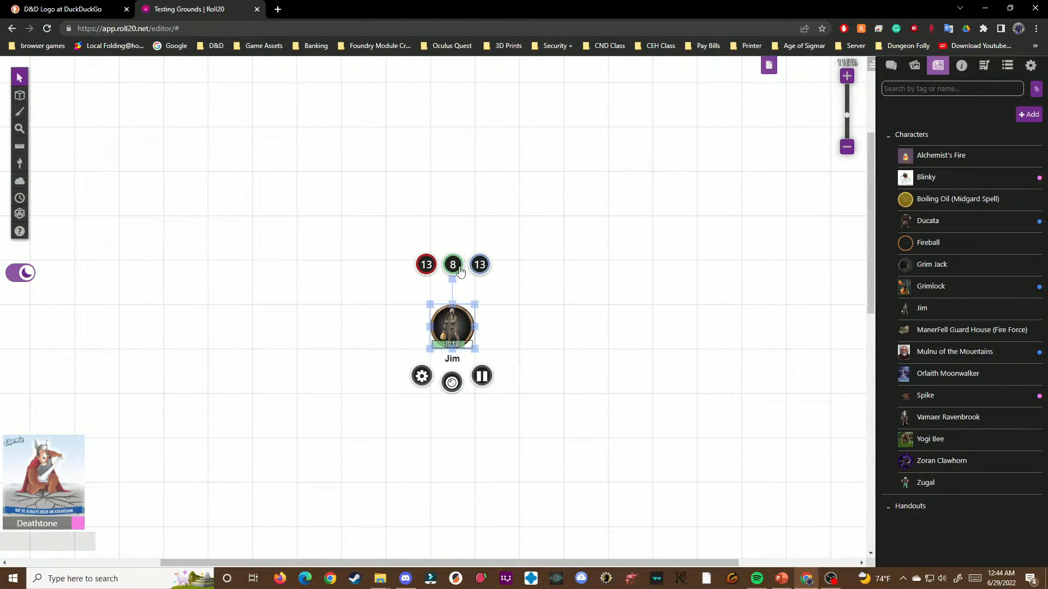
{"action": "left_click", "coordinate": [496, 348]}
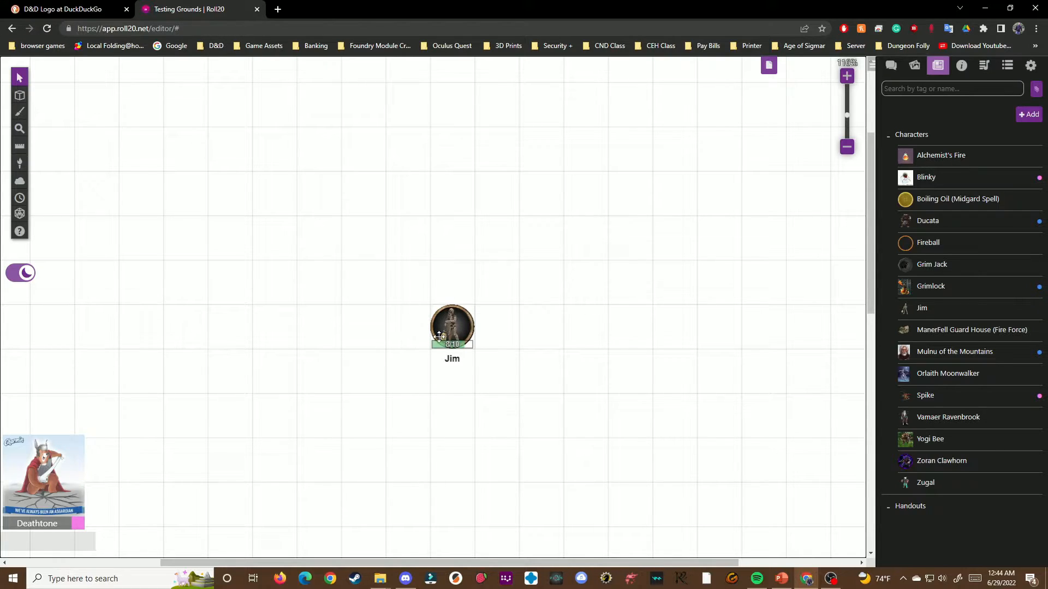
{"action": "left_click", "coordinate": [451, 326]}
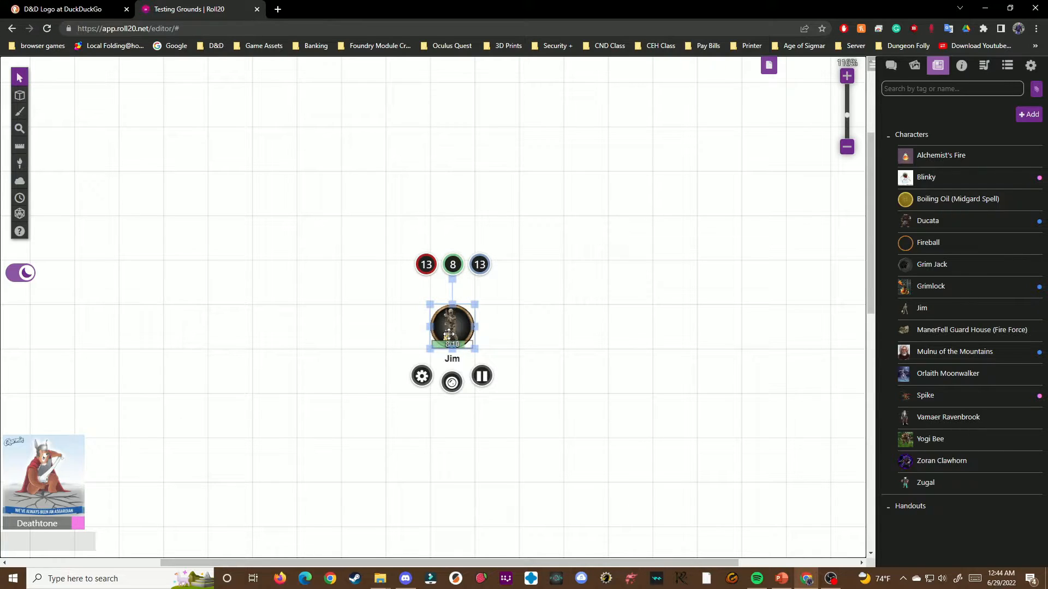
Clear the maximum value of the hp bar in the Jim token's settings, save the settings, and deselect the token
{"action": "double_click", "coordinate": [463, 311]}
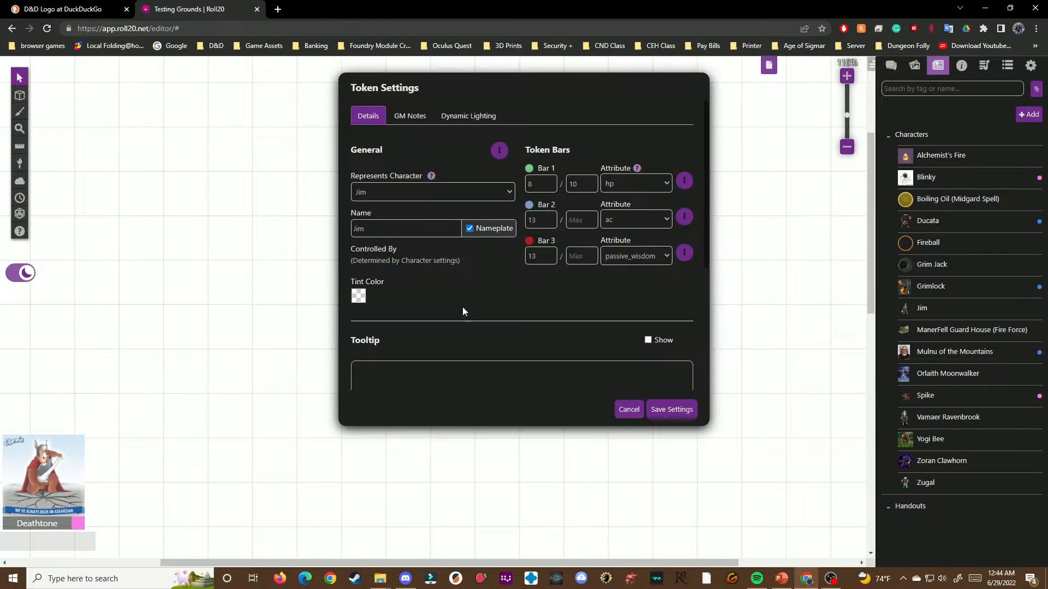
{"action": "double_click", "coordinate": [574, 184]}
{"action": "key", "text": "BackSpace"}
{"action": "key", "text": "shift+Tab"}
{"action": "left_click", "coordinate": [663, 413]}
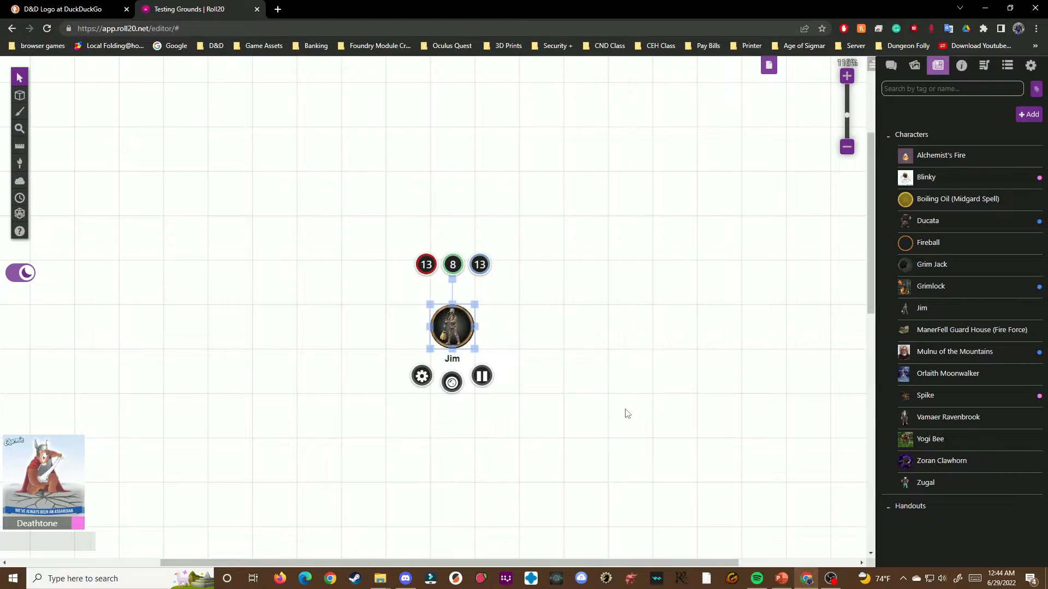
{"action": "left_click", "coordinate": [510, 334]}
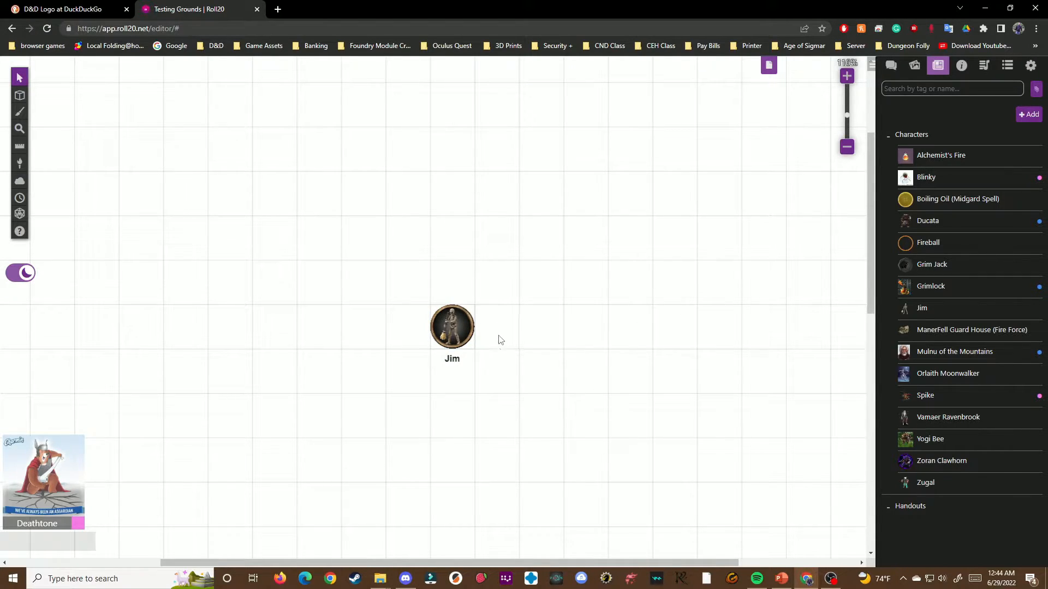
{"action": "left_click", "coordinate": [451, 326]}
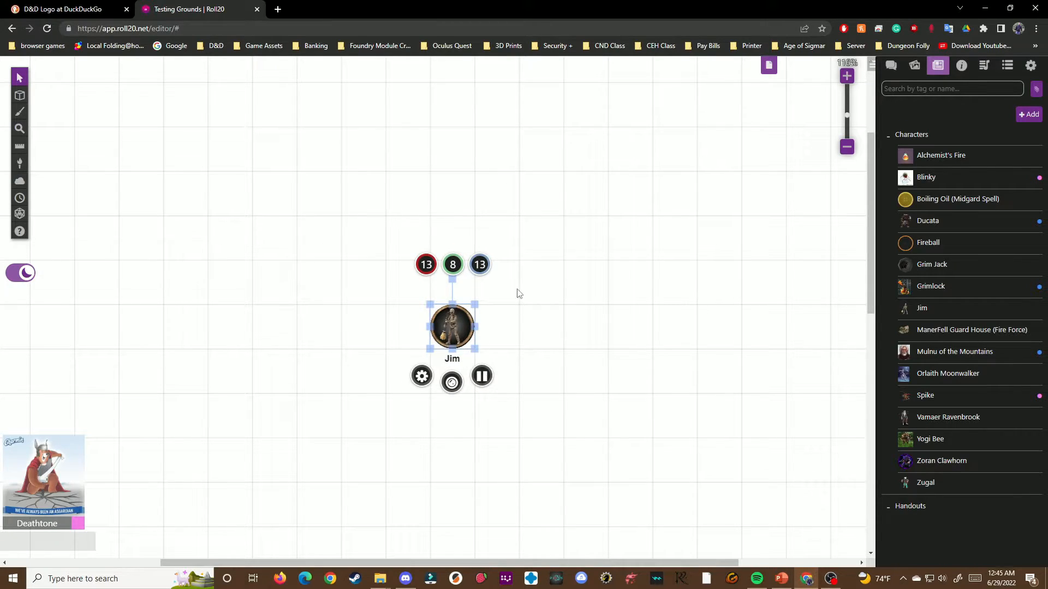
{"action": "left_click", "coordinate": [555, 280]}
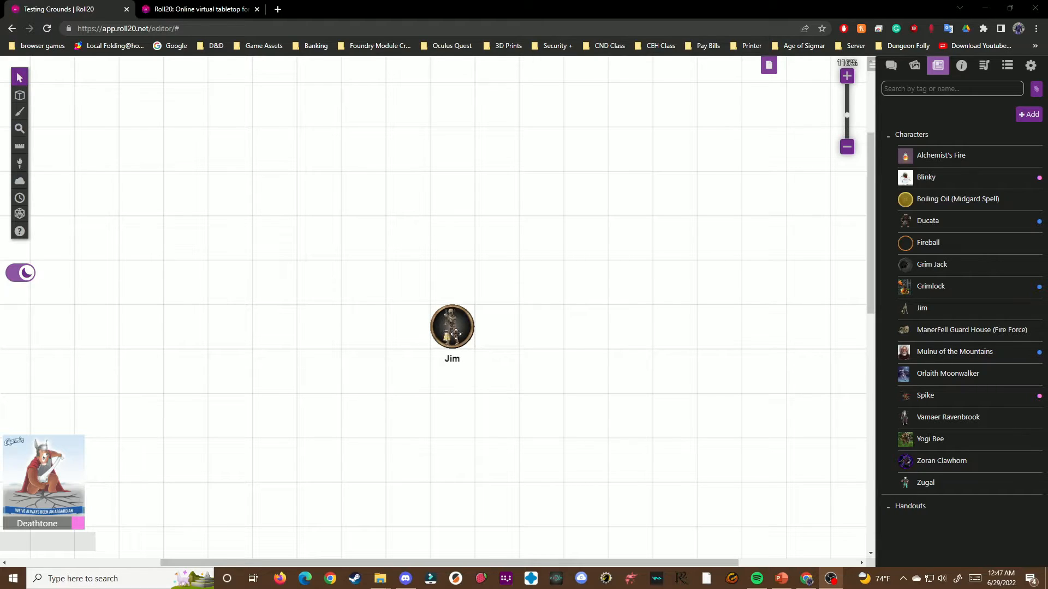
Switch to the Roll20 home page and open the Character Vault
{"action": "left_click", "coordinate": [191, 11]}
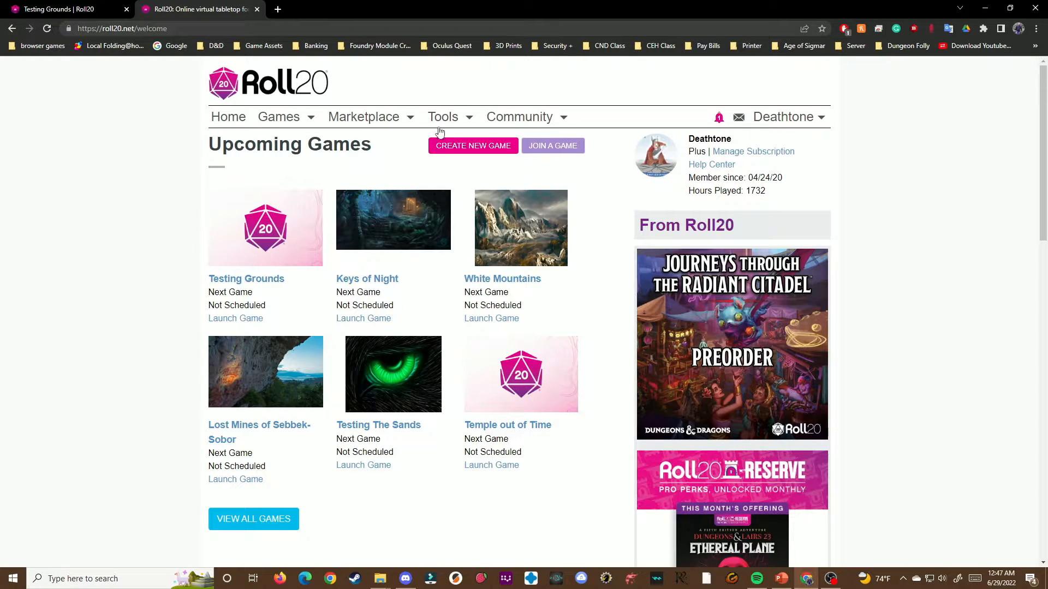
{"action": "mouse_move", "coordinate": [442, 120]}
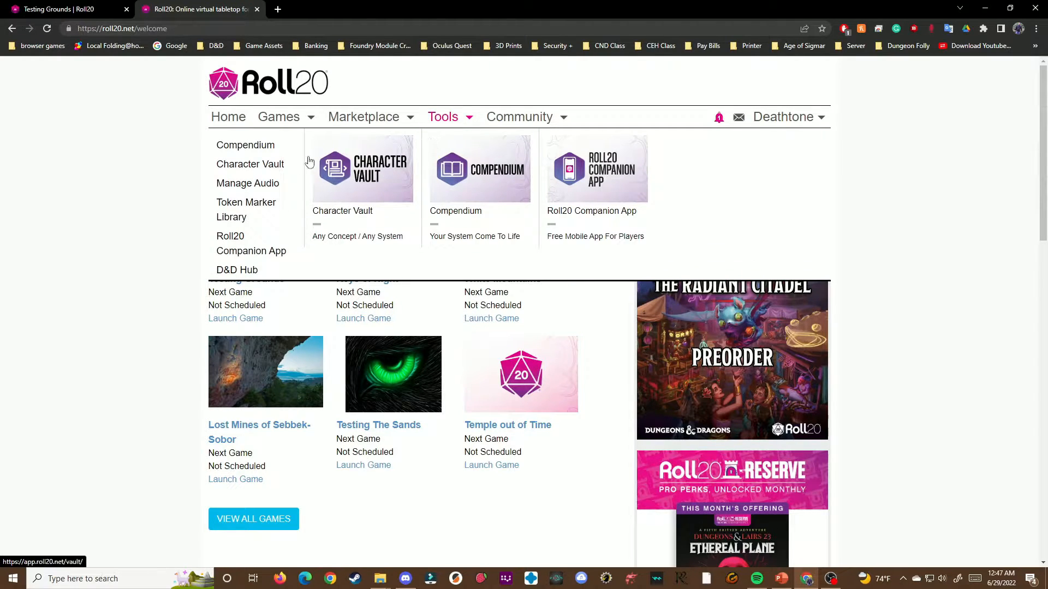
{"action": "left_click", "coordinate": [270, 173]}
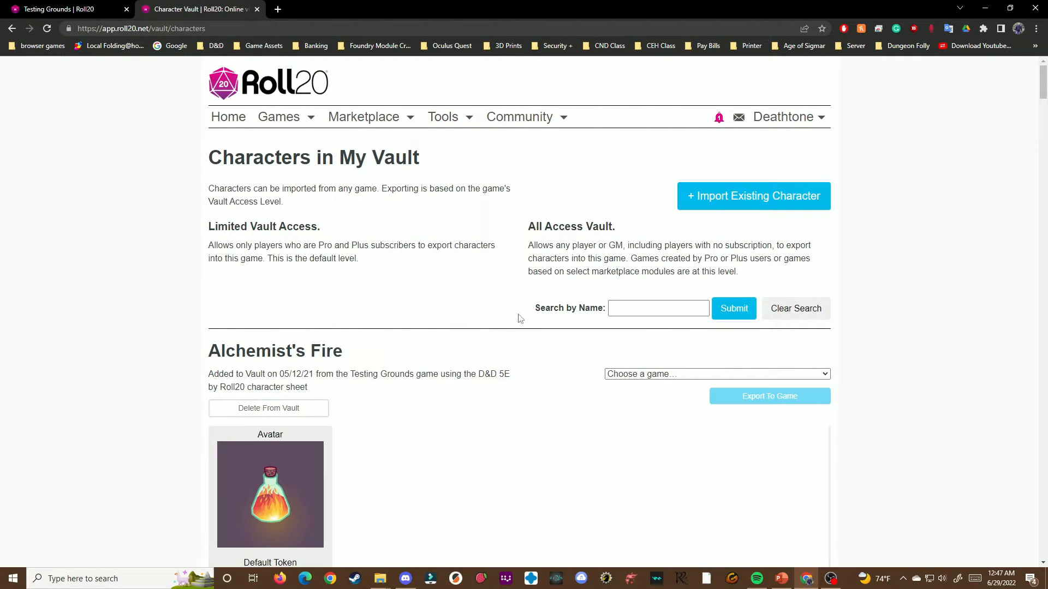
Import the existing character Jim from the Testing Grounds game into the vault
{"action": "left_click", "coordinate": [738, 206]}
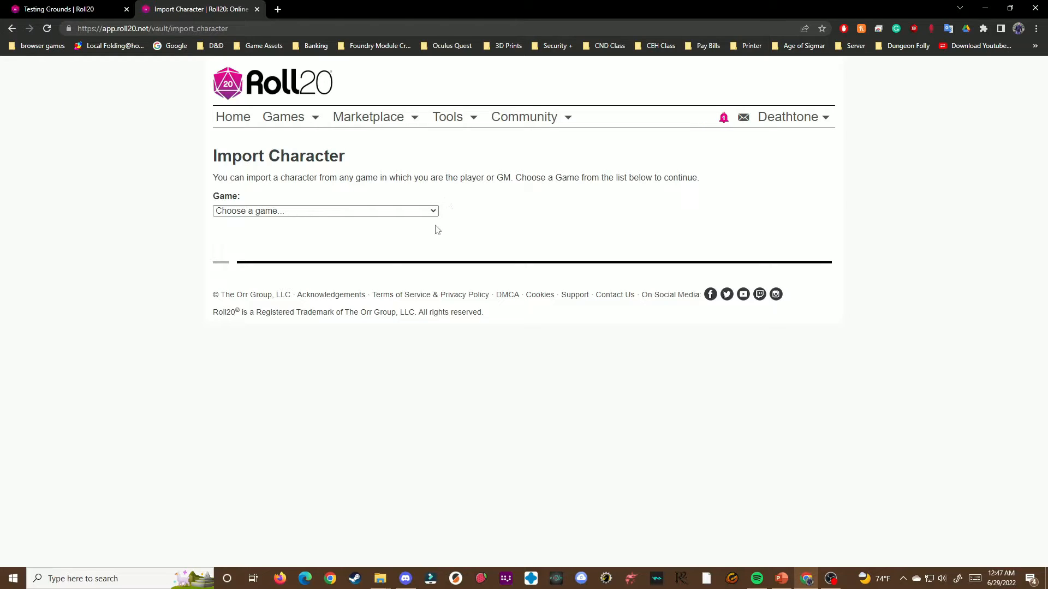
{"action": "left_click", "coordinate": [412, 211]}
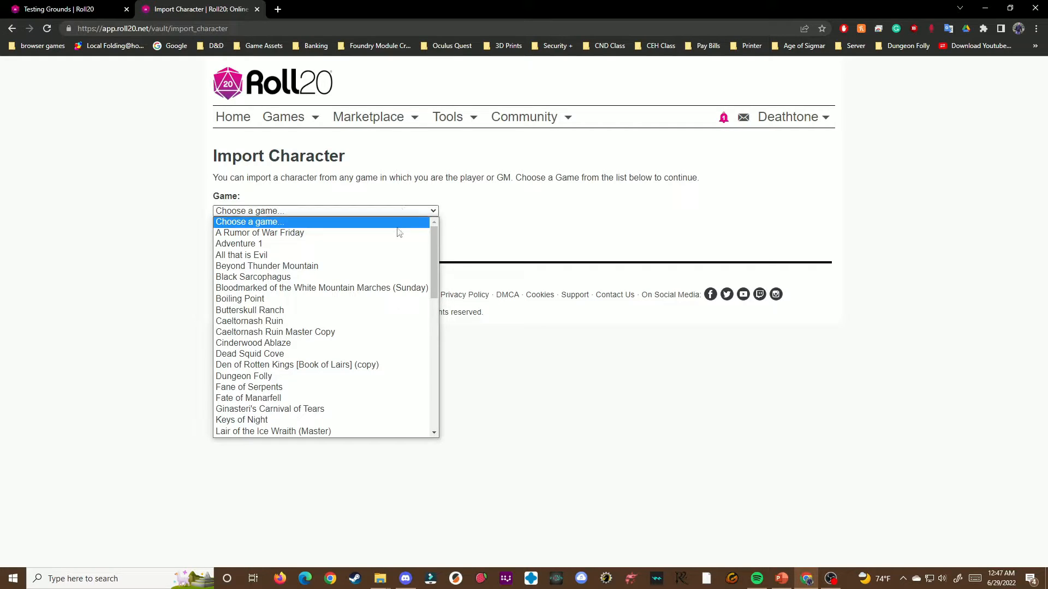
{"action": "scroll", "coordinate": [345, 313], "scroll_direction": "down", "scroll_amount": 3}
{"action": "scroll", "coordinate": [345, 315], "scroll_direction": "down", "scroll_amount": 8}
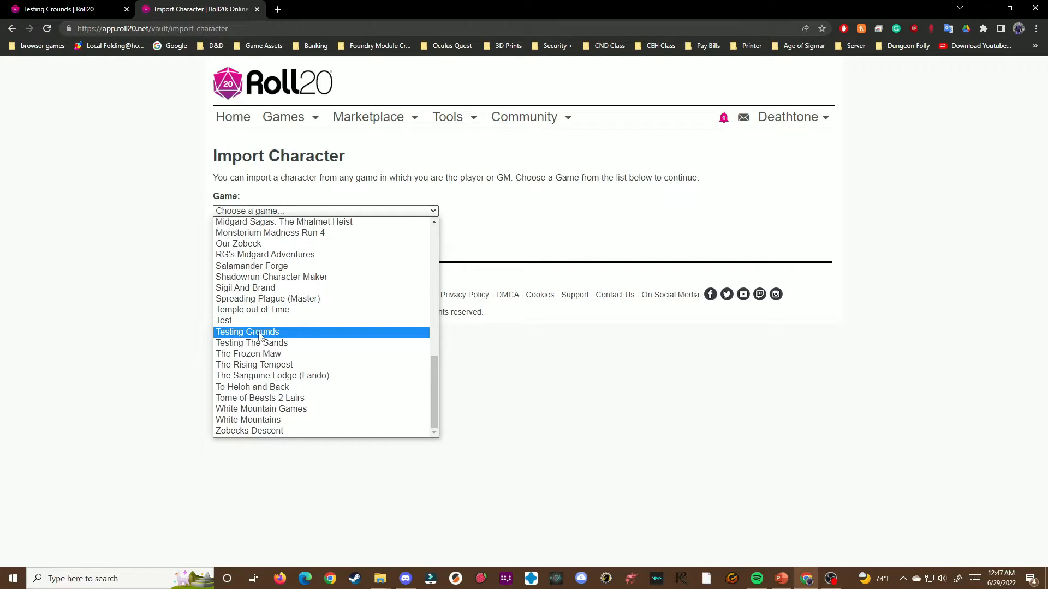
{"action": "left_click", "coordinate": [259, 334]}
{"action": "left_click", "coordinate": [357, 245]}
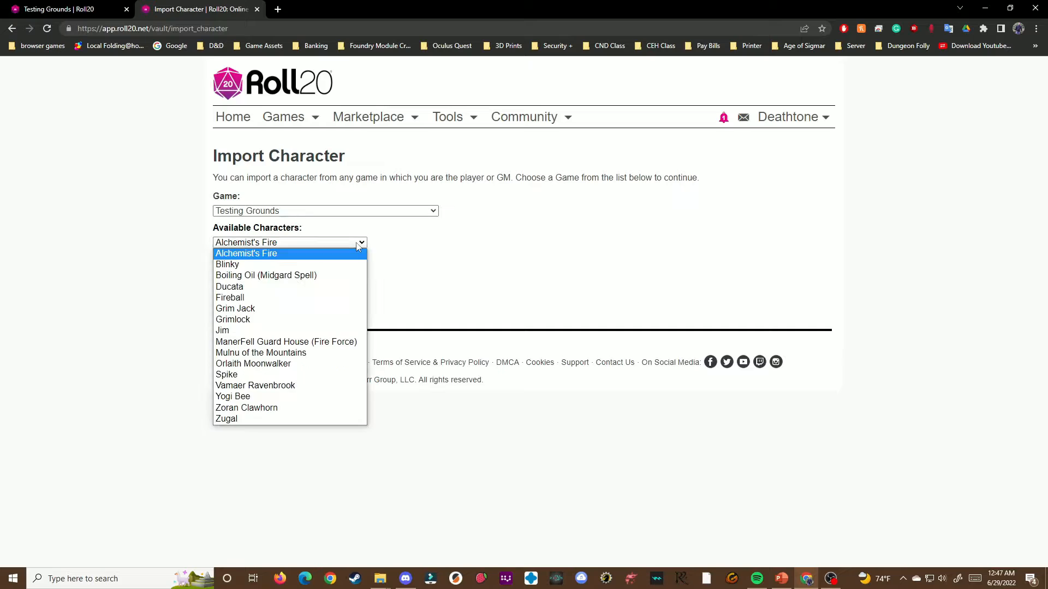
{"action": "left_click", "coordinate": [228, 331]}
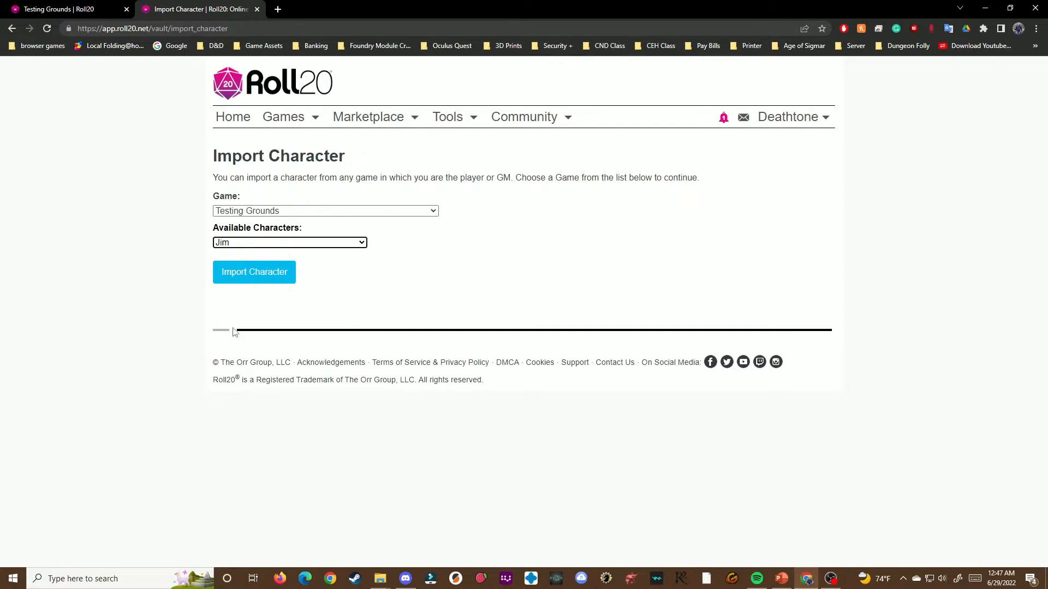
{"action": "left_click", "coordinate": [256, 276]}
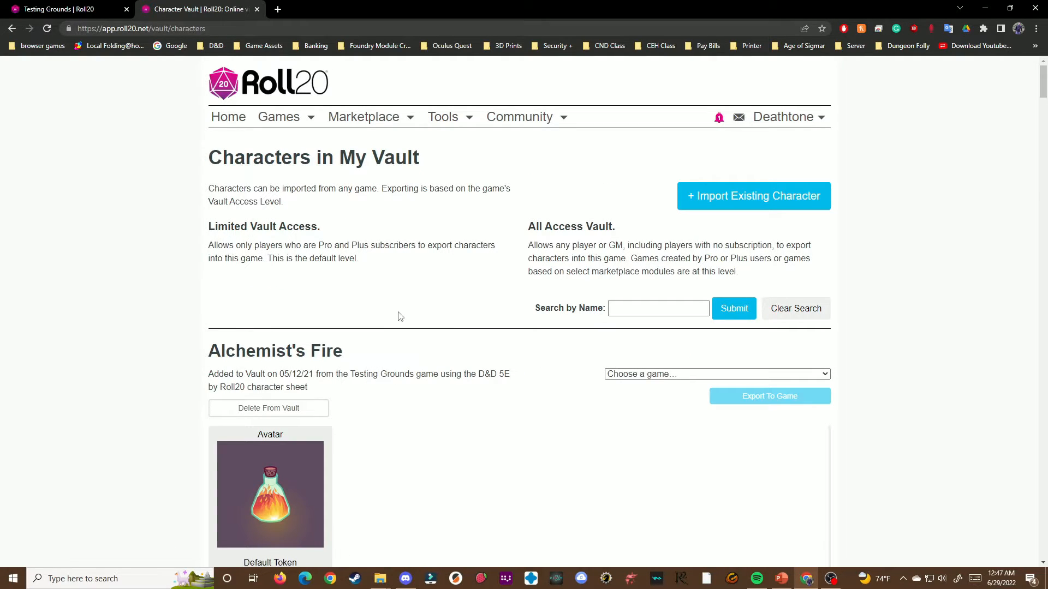
Find the two Jim entries in the vault and compare the dates they were added
{"action": "scroll", "coordinate": [403, 305], "scroll_direction": "down", "scroll_amount": 15}
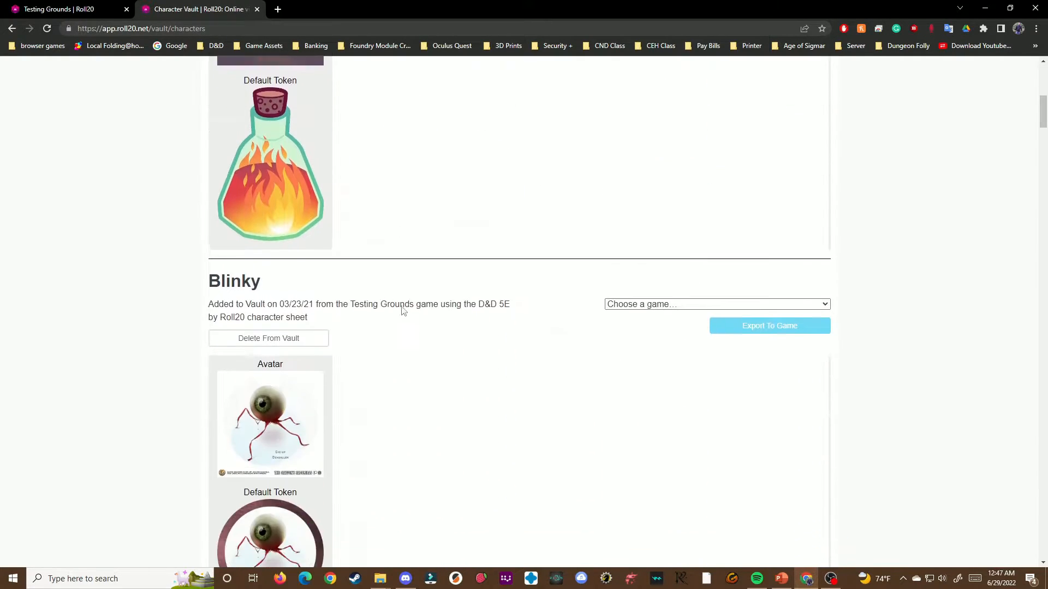
{"action": "scroll", "coordinate": [412, 293], "scroll_direction": "down", "scroll_amount": 20}
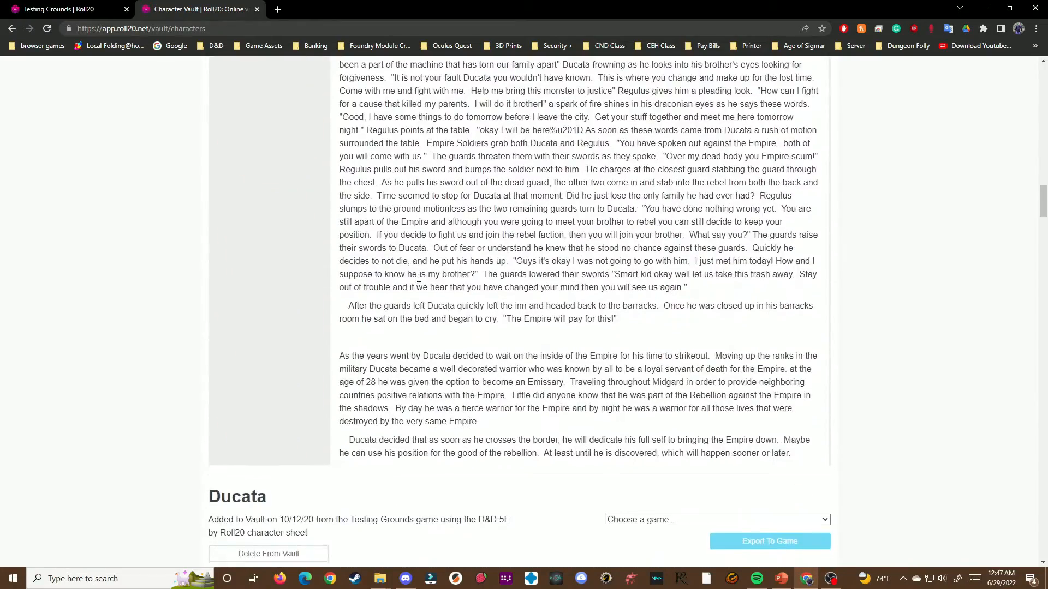
{"action": "scroll", "coordinate": [419, 286], "scroll_direction": "down", "scroll_amount": 20}
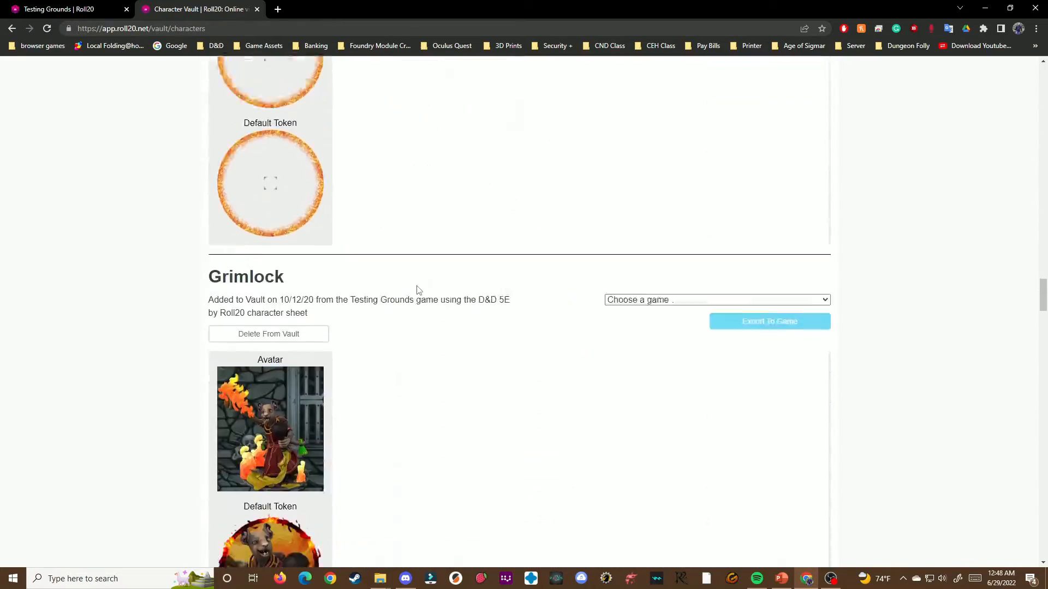
{"action": "scroll", "coordinate": [419, 286], "scroll_direction": "down", "scroll_amount": 5}
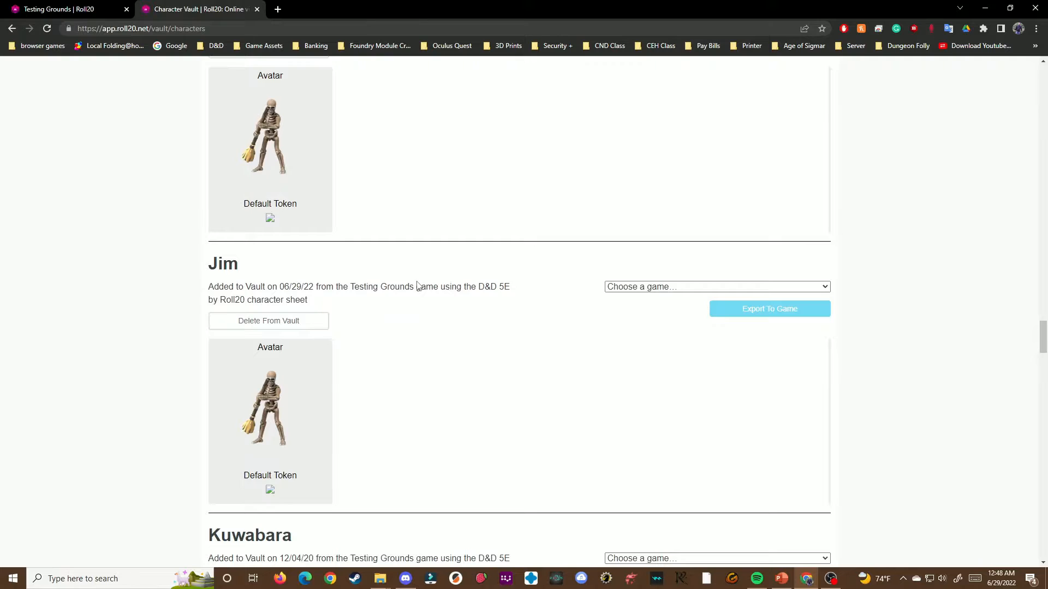
{"action": "scroll", "coordinate": [400, 280], "scroll_direction": "up", "scroll_amount": 3}
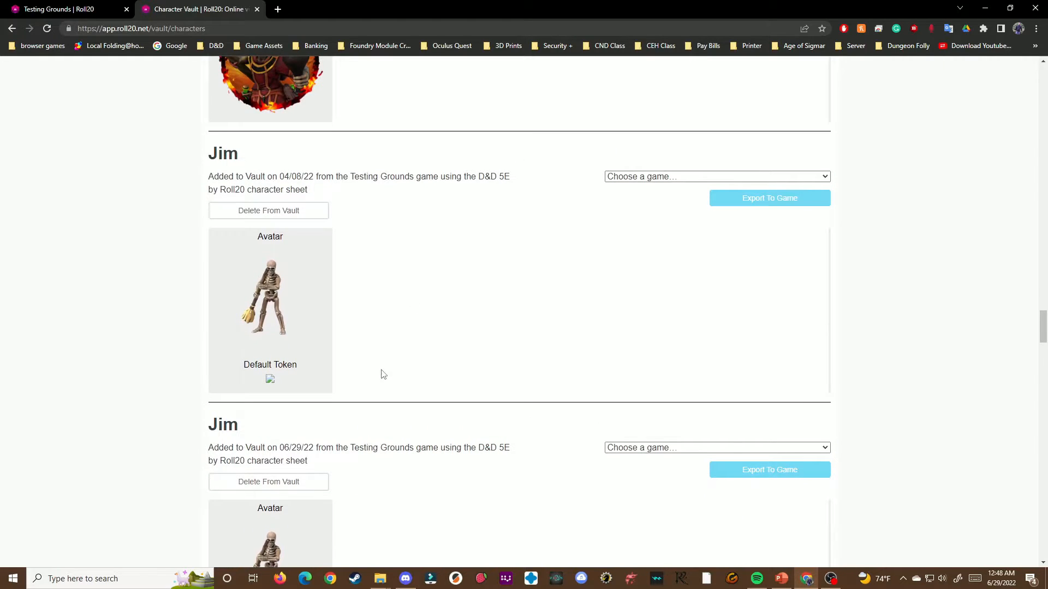
{"action": "scroll", "coordinate": [311, 253], "scroll_direction": "up", "scroll_amount": 1}
{"action": "scroll", "coordinate": [460, 332], "scroll_direction": "down", "scroll_amount": 4}
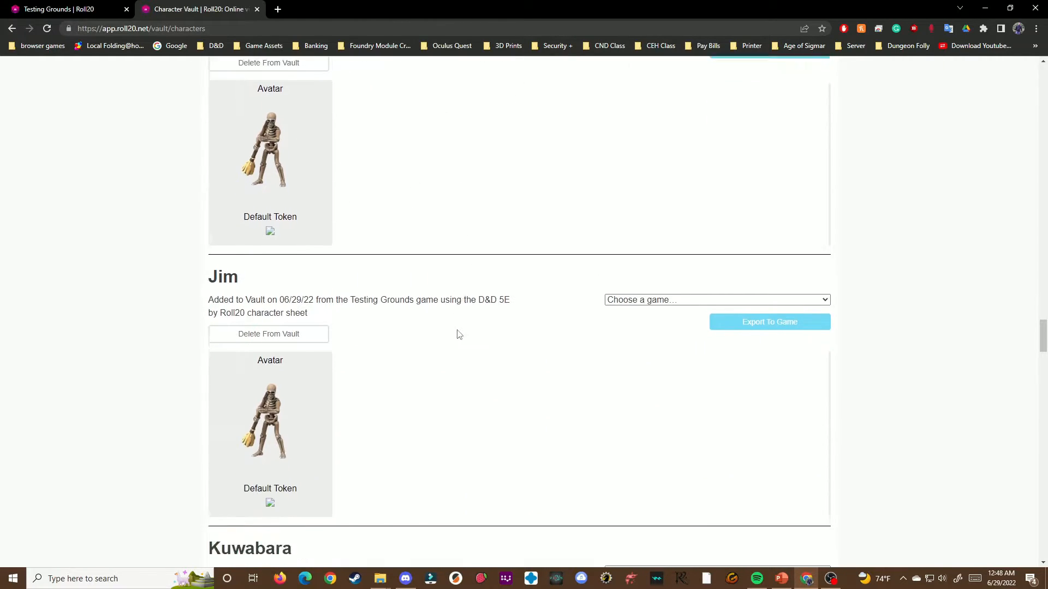
{"action": "scroll", "coordinate": [459, 334], "scroll_direction": "down", "scroll_amount": 1}
{"action": "left_click_drag", "start_coordinate": [281, 233], "coordinate": [315, 232]}
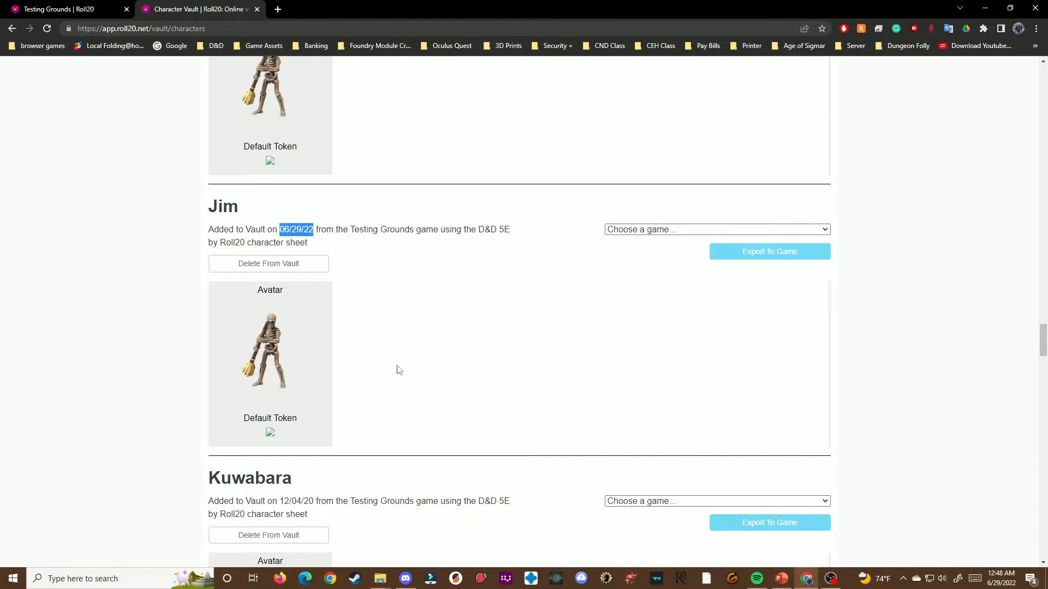
{"action": "scroll", "coordinate": [364, 324], "scroll_direction": "up", "scroll_amount": 4}
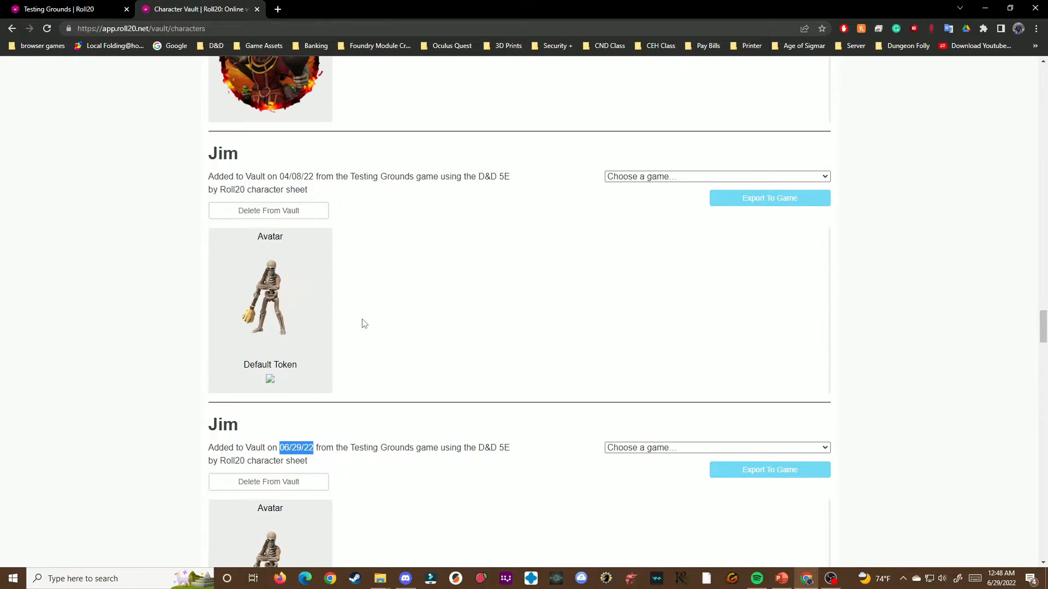
{"action": "left_click_drag", "start_coordinate": [281, 177], "coordinate": [314, 177]}
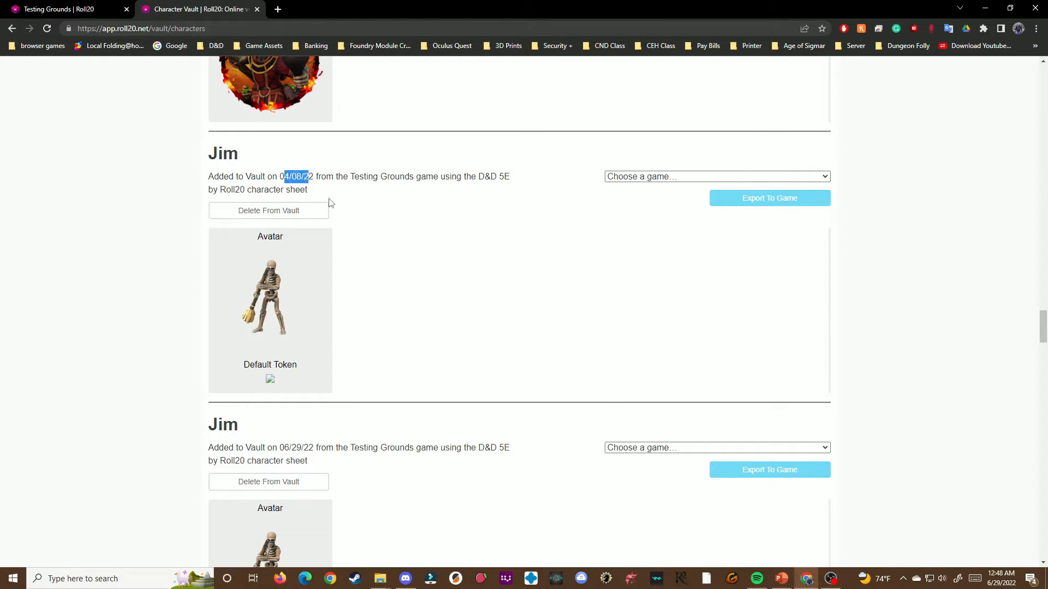
{"action": "scroll", "coordinate": [469, 319], "scroll_direction": "down", "scroll_amount": 3}
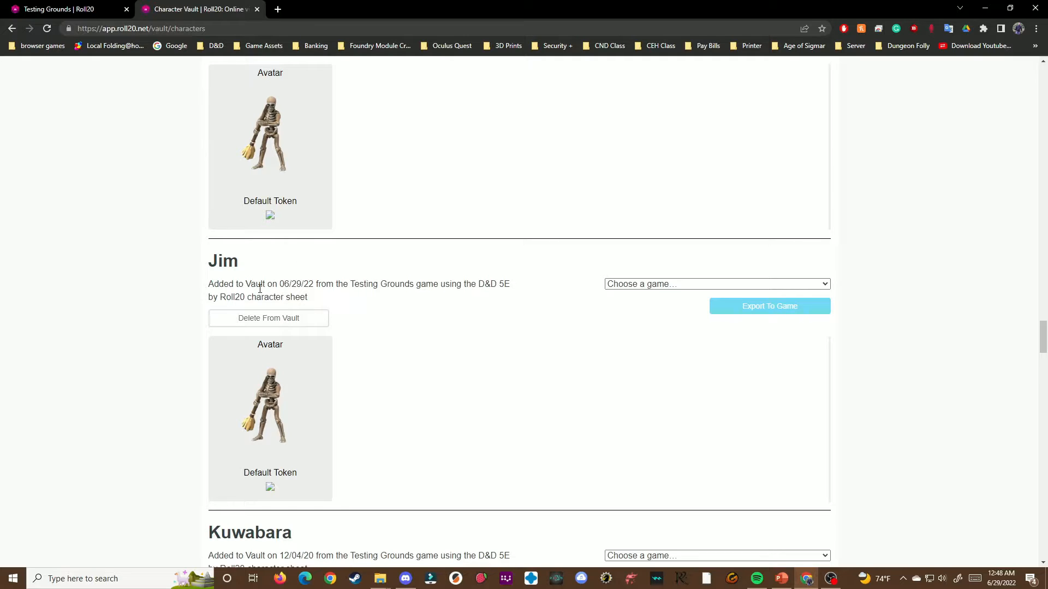
Return to the Testing Grounds game, delete the Jim character from the journal, and remove the Jim token from the map
{"action": "left_click", "coordinate": [83, 9]}
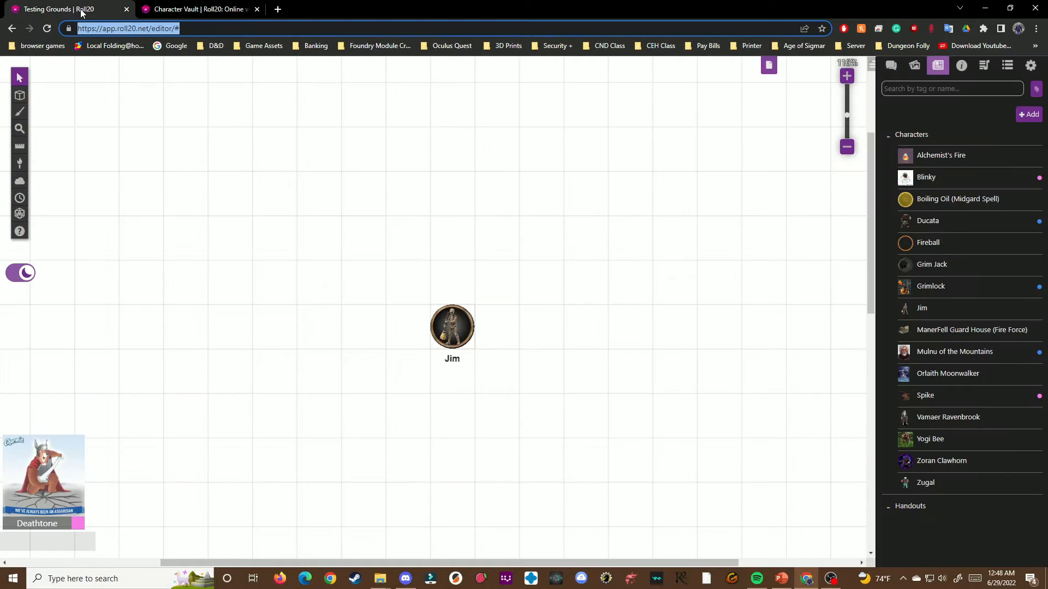
{"action": "left_click", "coordinate": [922, 309]}
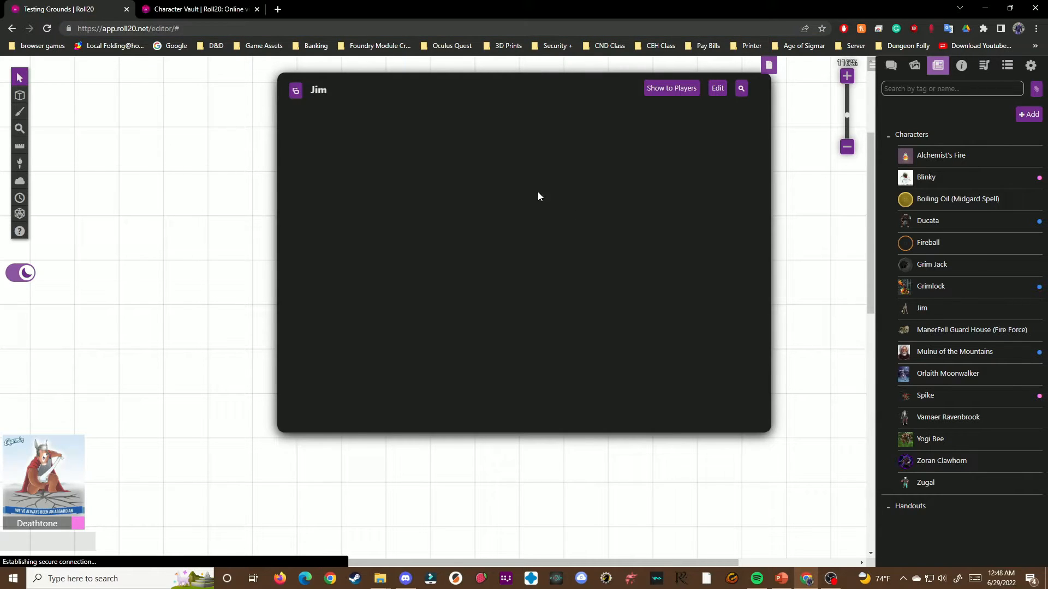
{"action": "left_click", "coordinate": [717, 89]}
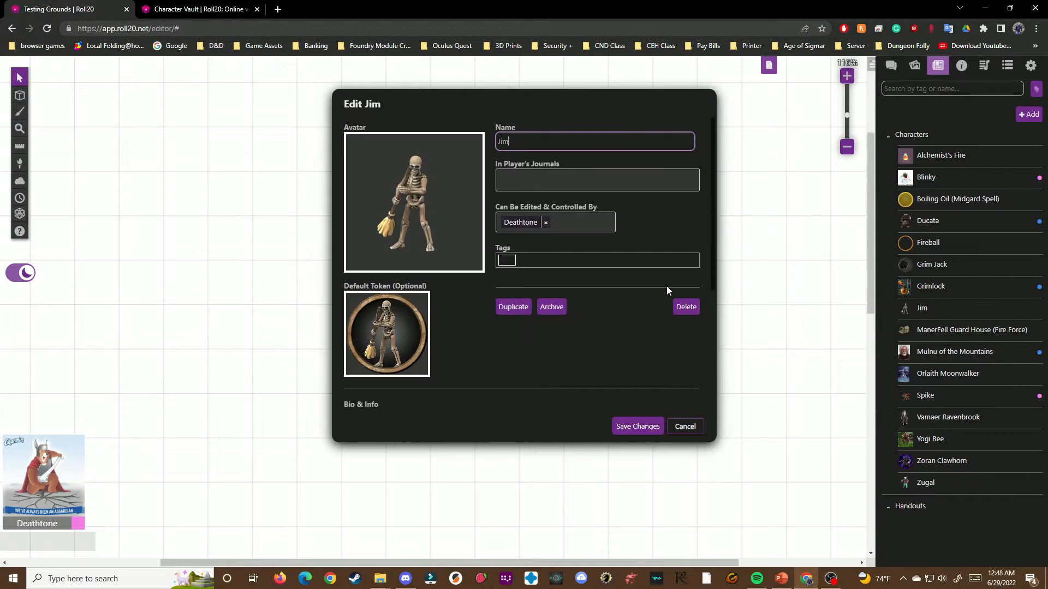
{"action": "left_click", "coordinate": [686, 306]}
{"action": "left_click", "coordinate": [532, 343]}
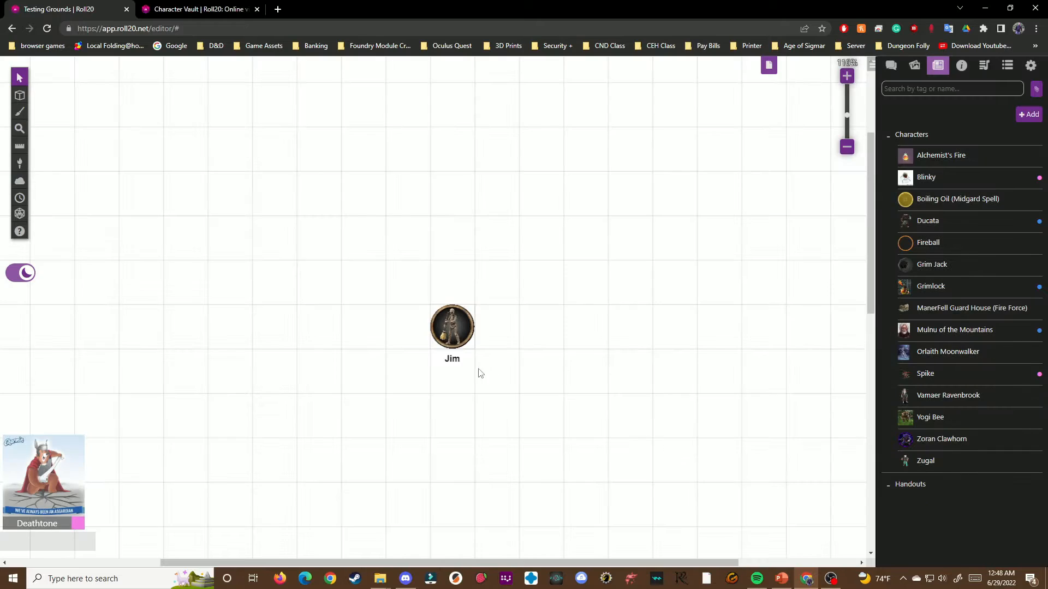
{"action": "left_click", "coordinate": [468, 320]}
{"action": "key", "text": "Delete"}
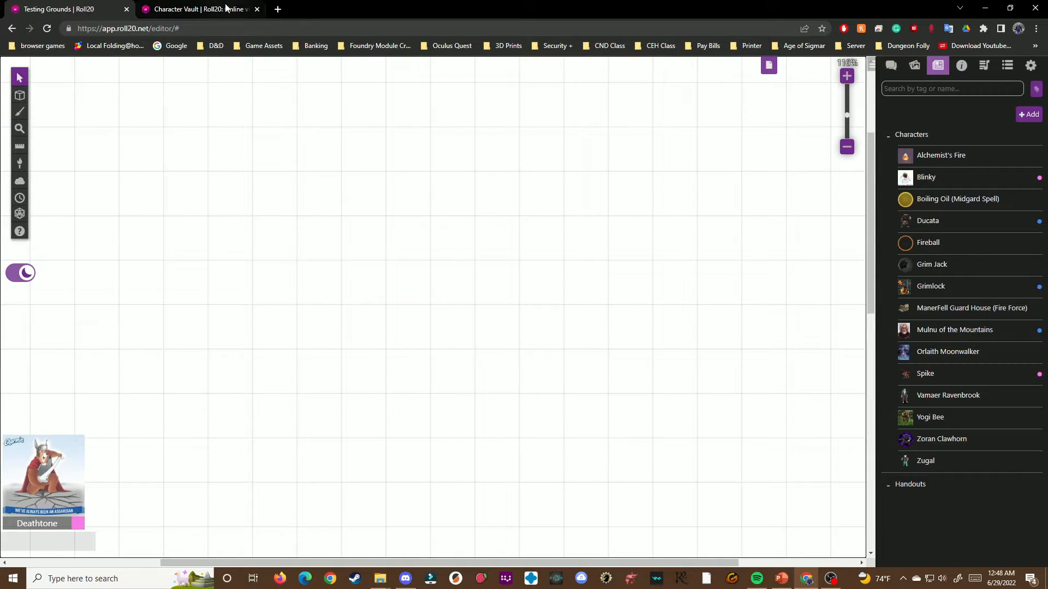
Return to the Character Vault and export the Jim entry added 06/29/22 to the Testing Grounds game
{"action": "left_click", "coordinate": [196, 8]}
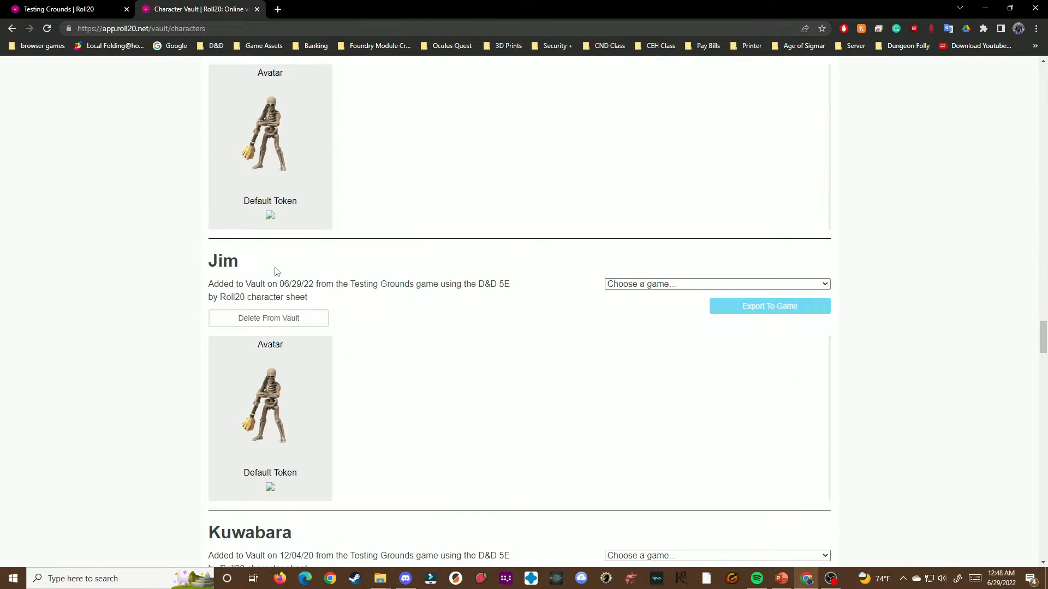
{"action": "left_click", "coordinate": [674, 284]}
{"action": "scroll", "coordinate": [668, 354], "scroll_direction": "down", "scroll_amount": 8}
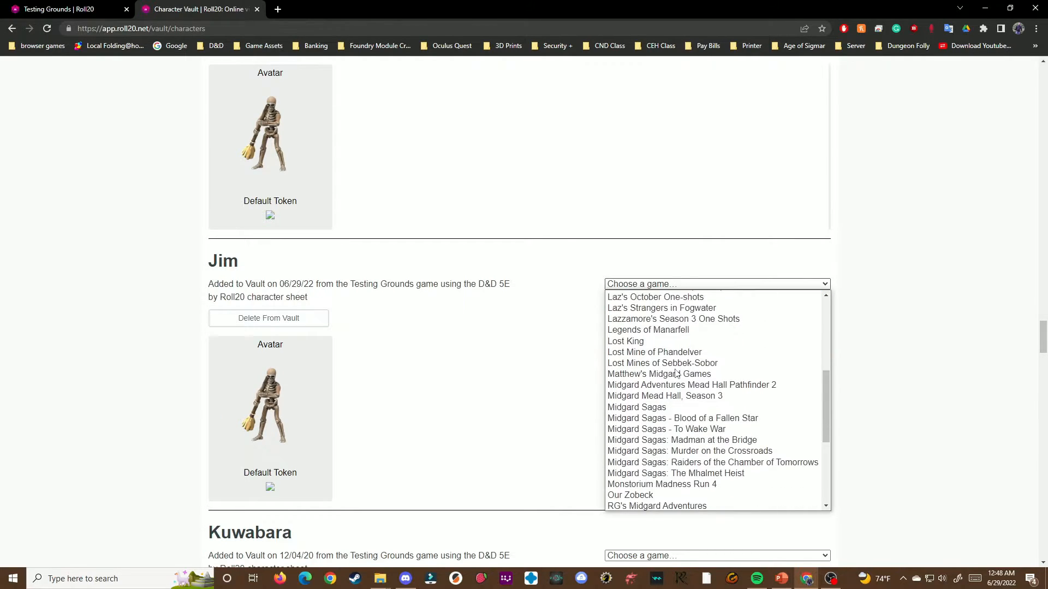
{"action": "left_click", "coordinate": [582, 299]}
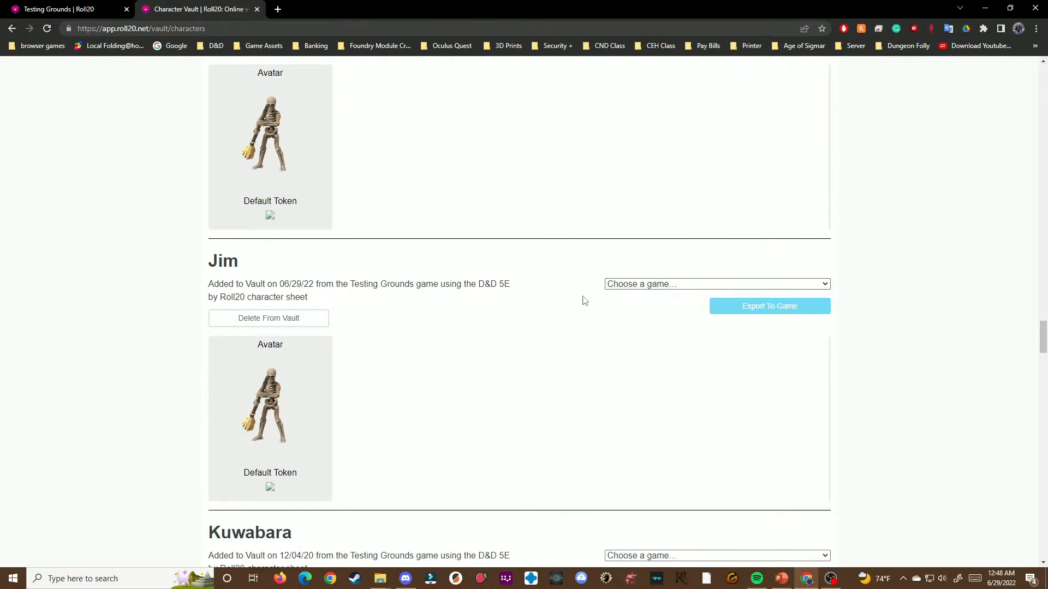
{"action": "left_click", "coordinate": [678, 285]}
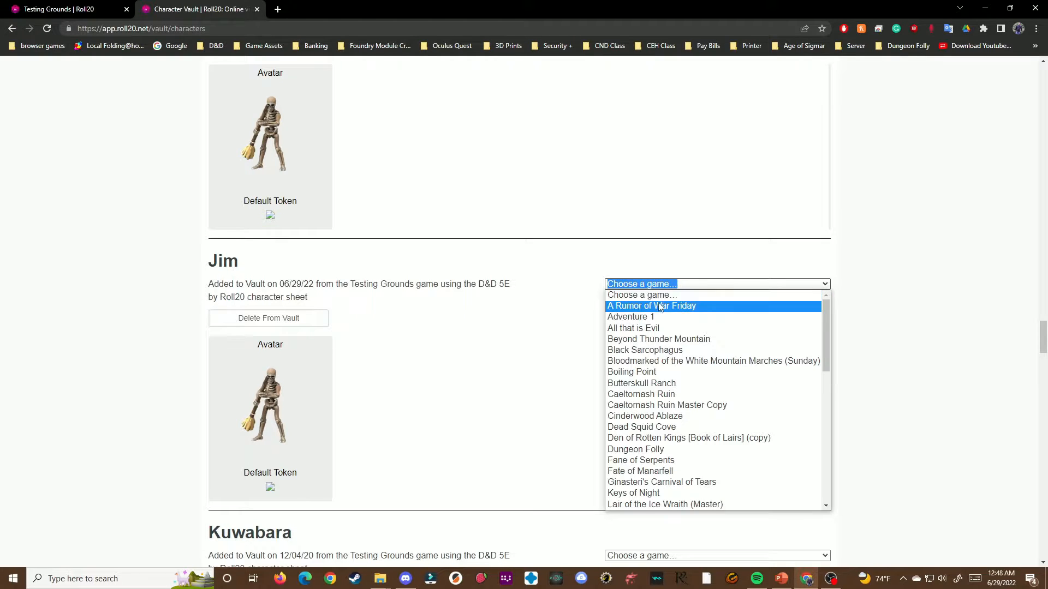
{"action": "scroll", "coordinate": [654, 429], "scroll_direction": "down", "scroll_amount": 10}
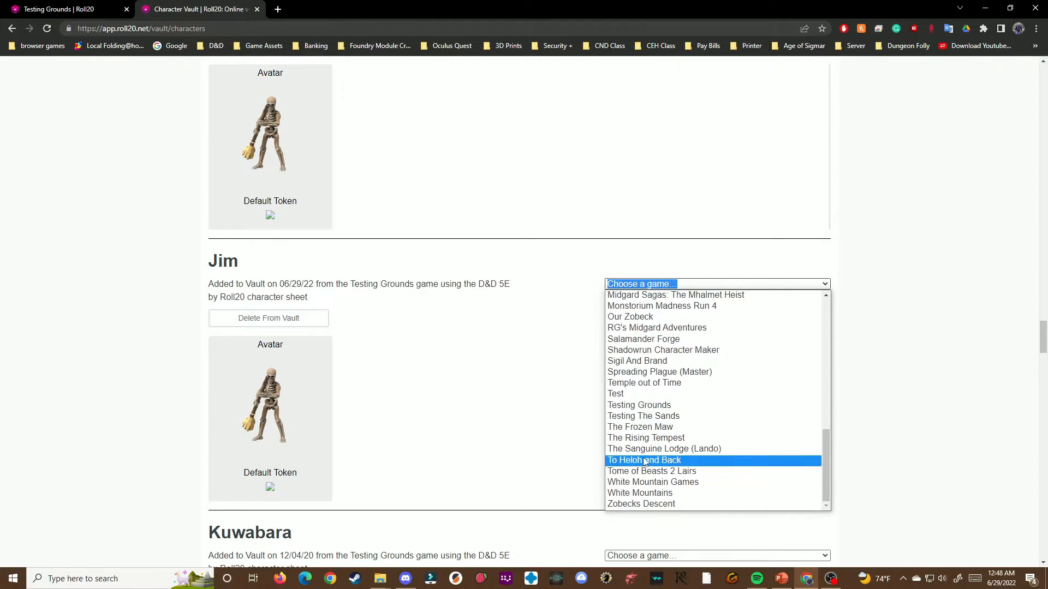
{"action": "left_click", "coordinate": [648, 409]}
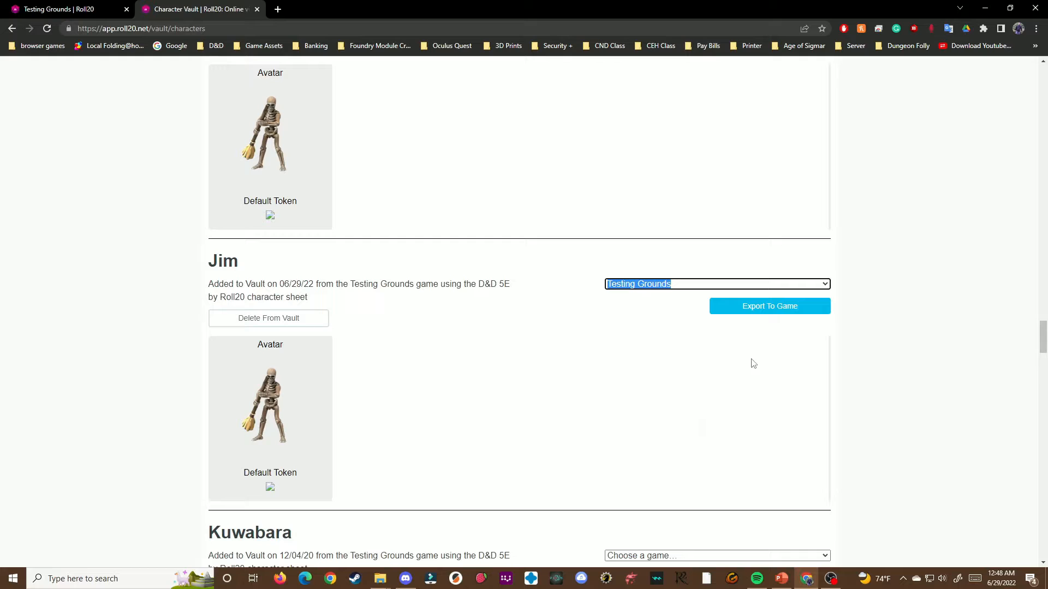
{"action": "left_click", "coordinate": [769, 311]}
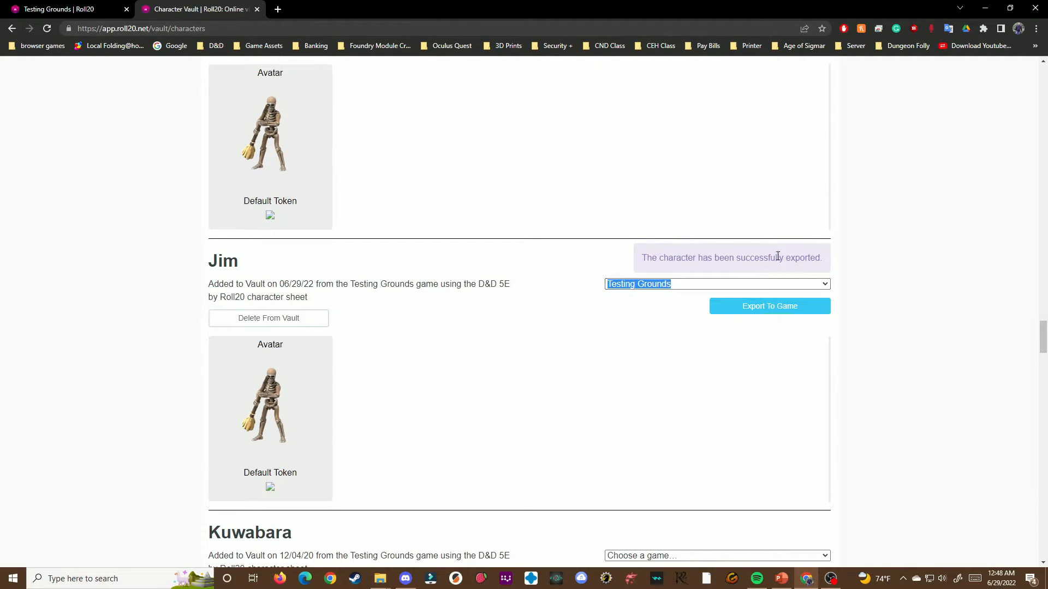
{"action": "left_click_drag", "start_coordinate": [827, 260], "coordinate": [640, 259]}
{"action": "left_click", "coordinate": [519, 293]}
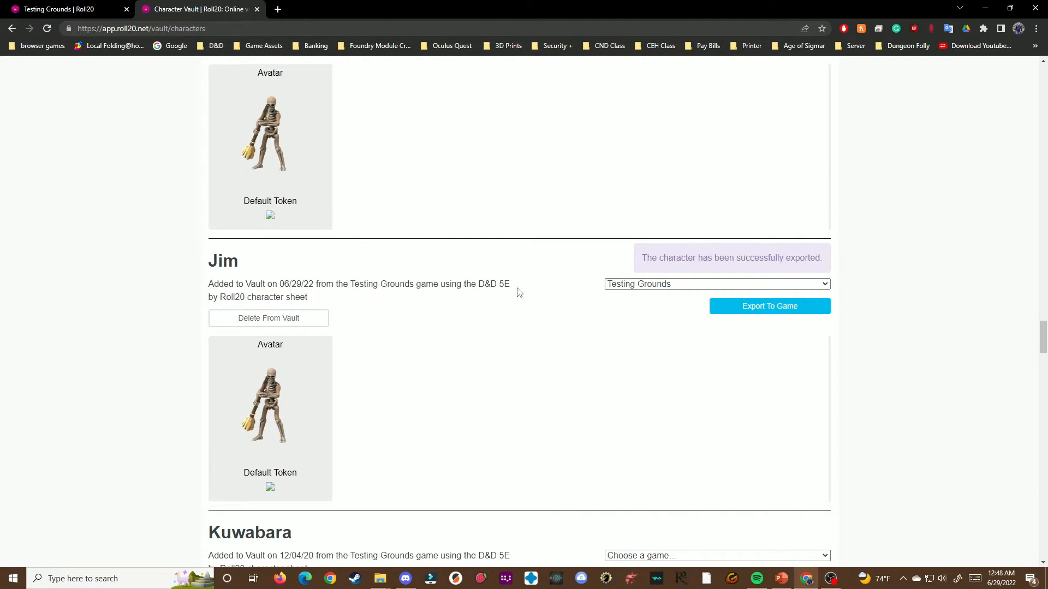
Switch back to the Testing Grounds game, view the re-imported Jim's character sheet in a separate window, and close it
{"action": "left_click", "coordinate": [99, 12]}
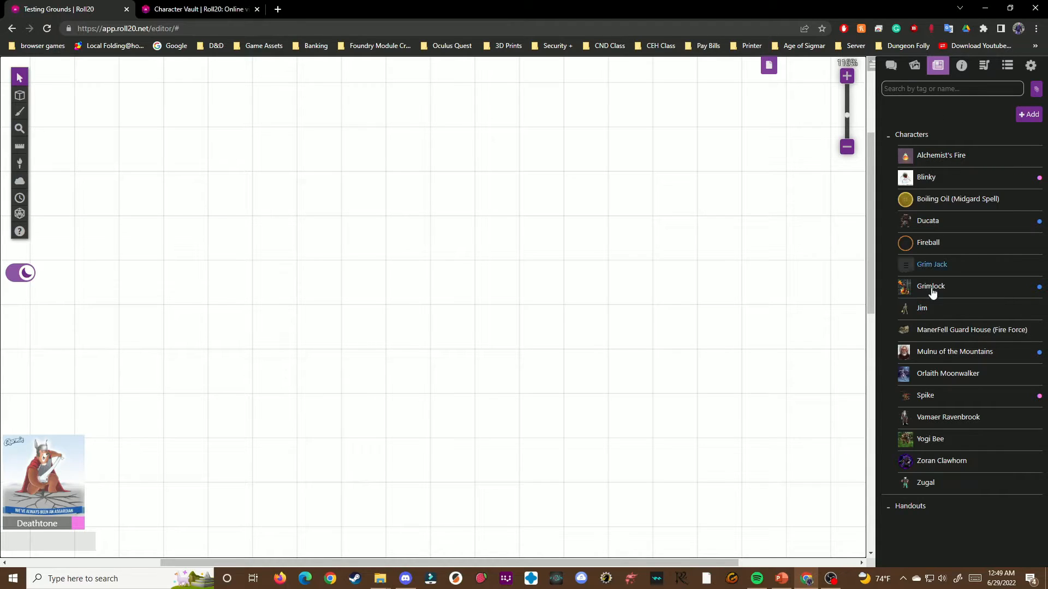
{"action": "left_click", "coordinate": [922, 309]}
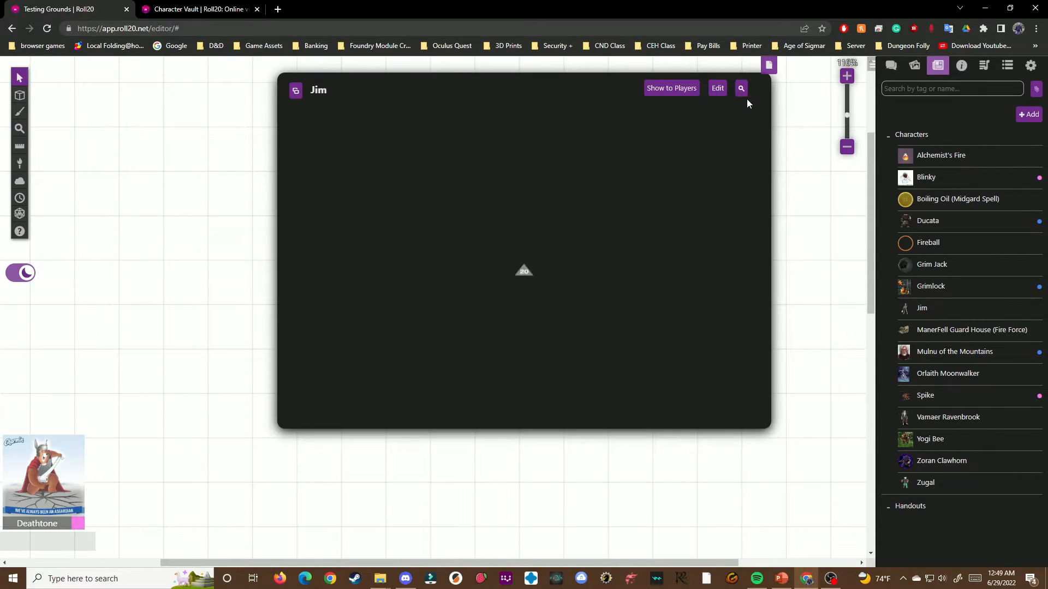
{"action": "left_click", "coordinate": [295, 91]}
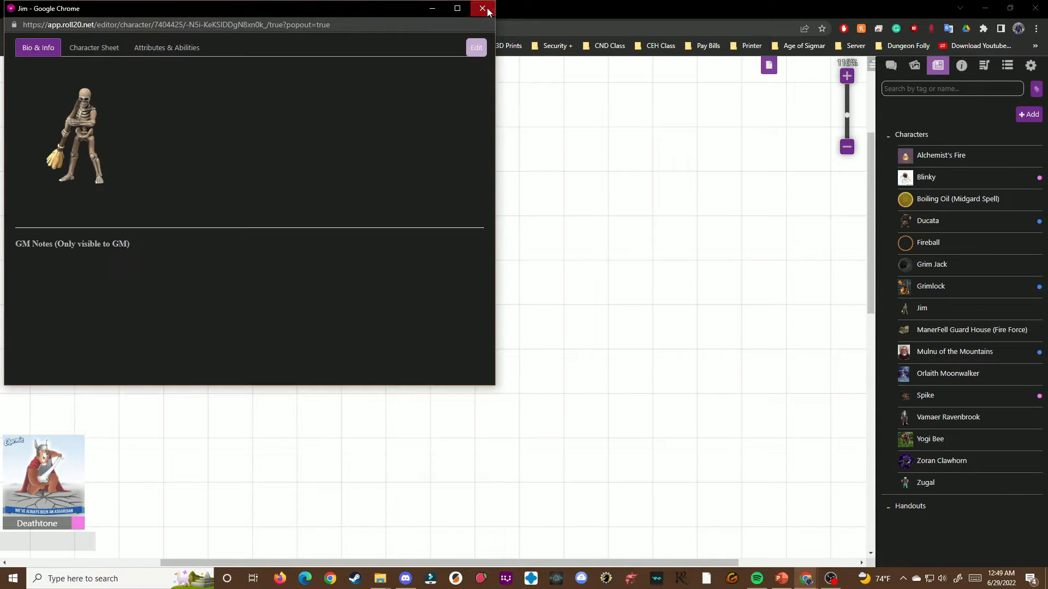
{"action": "left_click", "coordinate": [487, 12]}
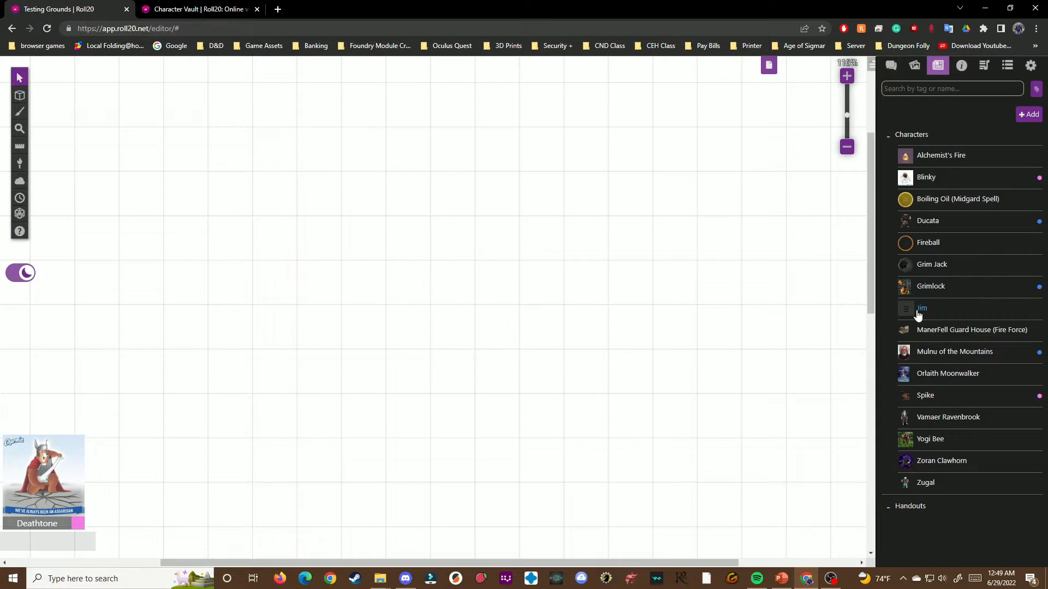
Place Jim's token on the map from the journal and deselect it
{"action": "left_click_drag", "start_coordinate": [921, 315], "coordinate": [367, 285]}
{"action": "left_click", "coordinate": [371, 289]}
{"action": "left_click", "coordinate": [414, 298]}
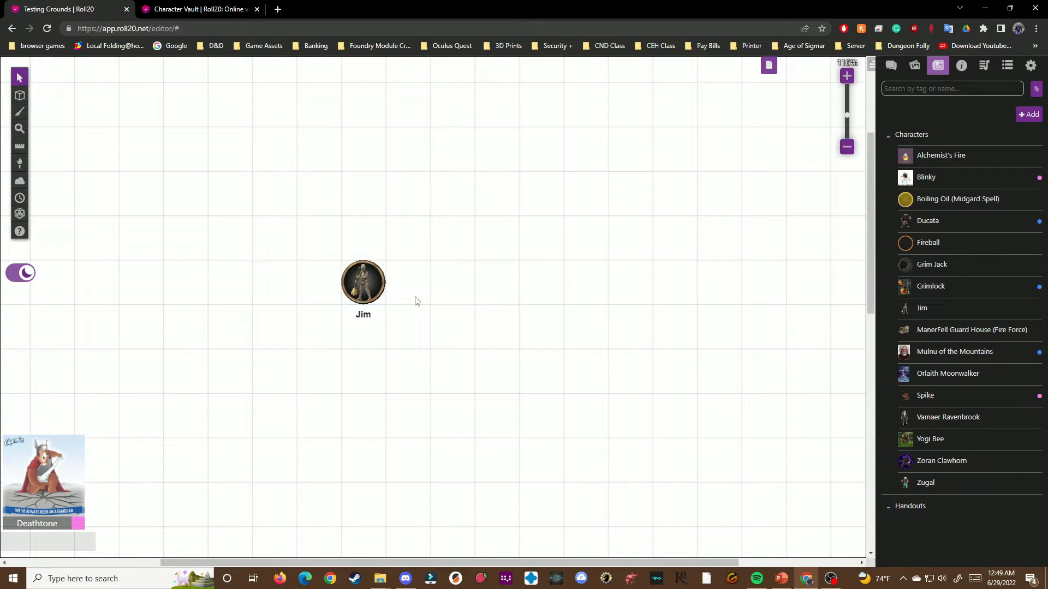
Review Jim's token settings, including the represented character, bars, player permissions, bar options and auras, and save them
{"action": "left_click", "coordinate": [363, 284]}
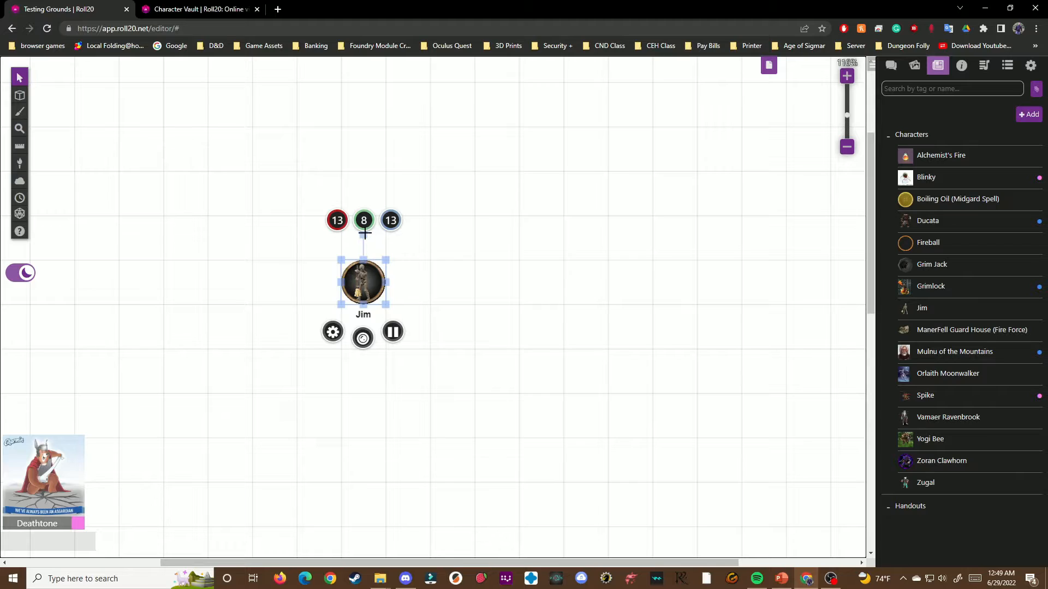
{"action": "double_click", "coordinate": [364, 286]}
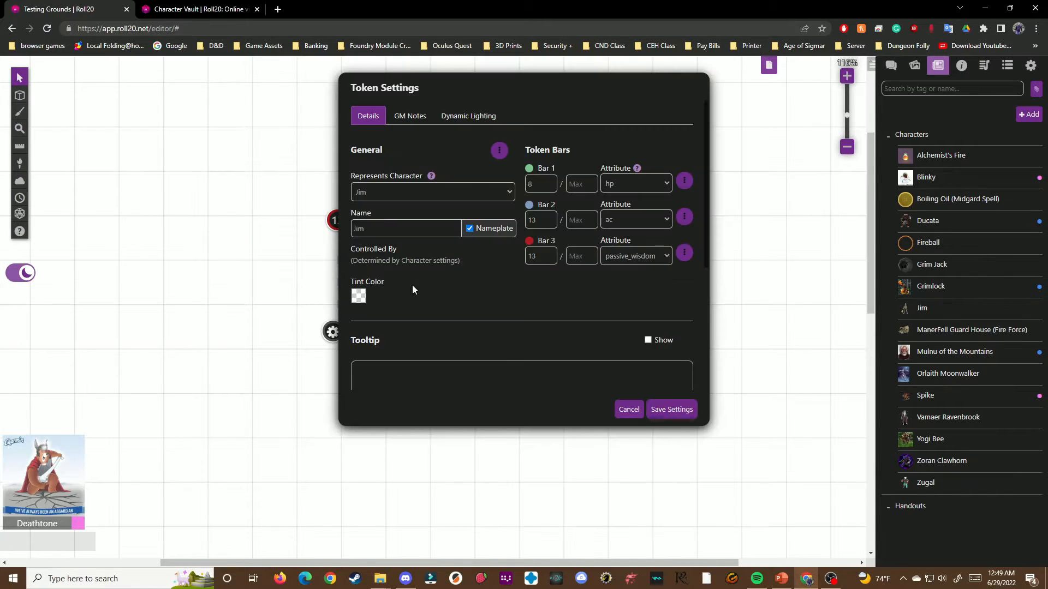
{"action": "left_click", "coordinate": [499, 150]}
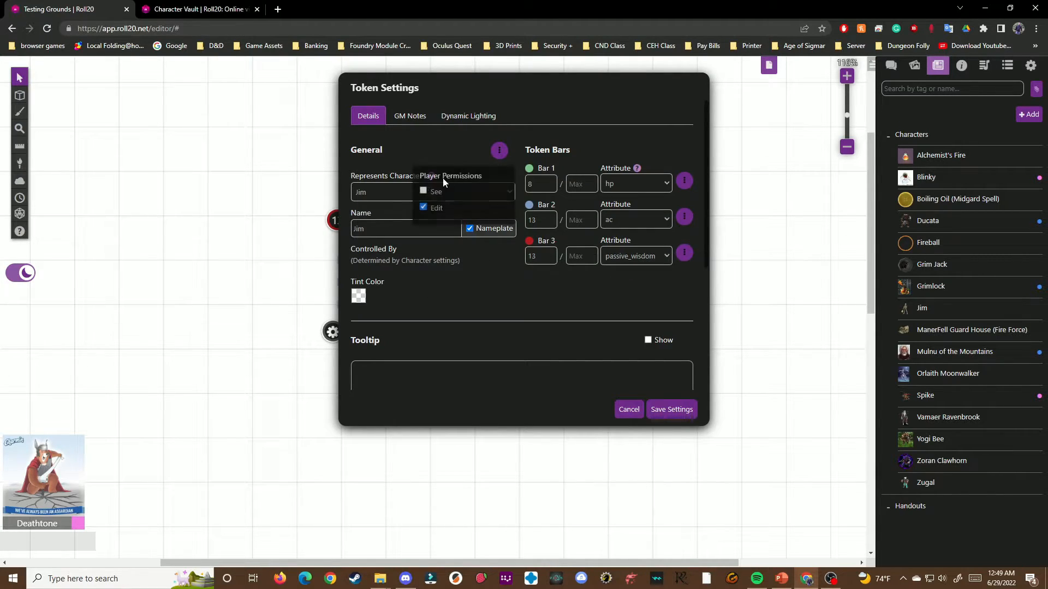
{"action": "scroll", "coordinate": [443, 177], "scroll_direction": "down", "scroll_amount": 1}
{"action": "scroll", "coordinate": [418, 211], "scroll_direction": "down", "scroll_amount": 3}
{"action": "scroll", "coordinate": [519, 274], "scroll_direction": "up", "scroll_amount": 4}
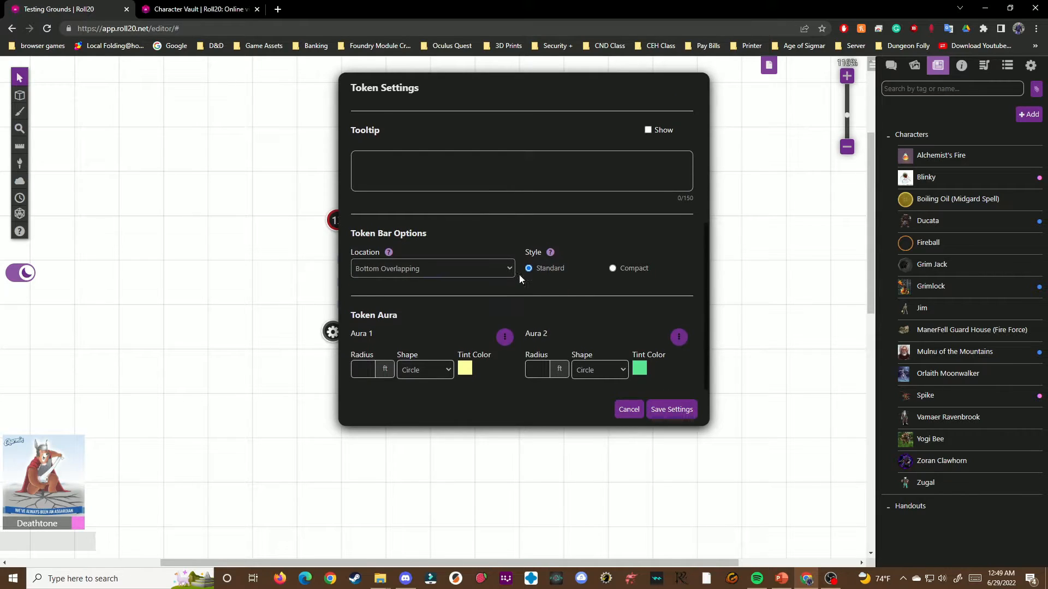
{"action": "left_click", "coordinate": [671, 411]}
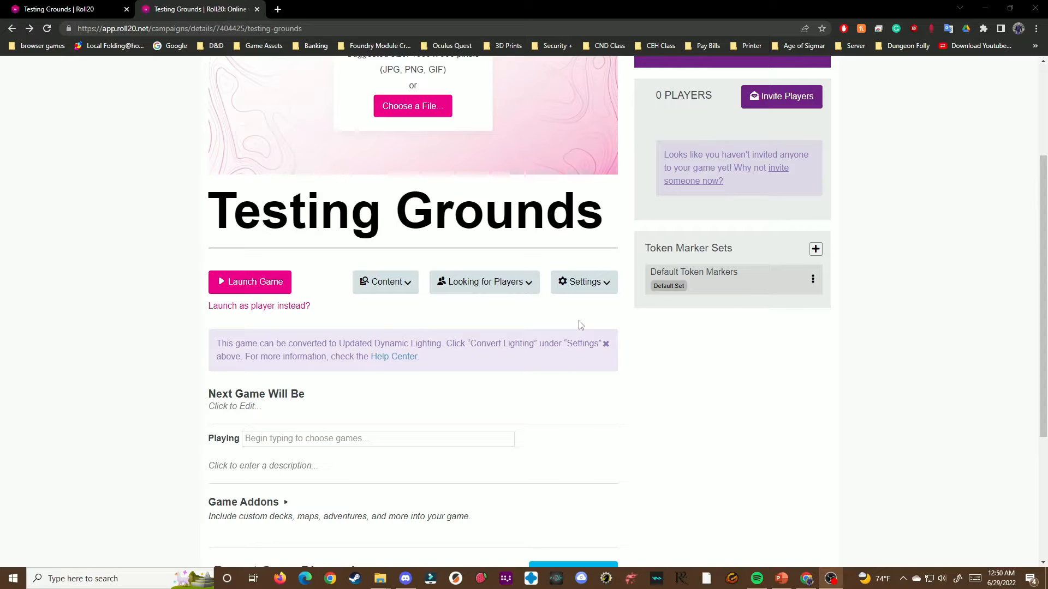
Find Testing Grounds among My Games on the Roll20 site and open its Game Settings page
{"action": "scroll", "coordinate": [483, 341], "scroll_direction": "up", "scroll_amount": 3}
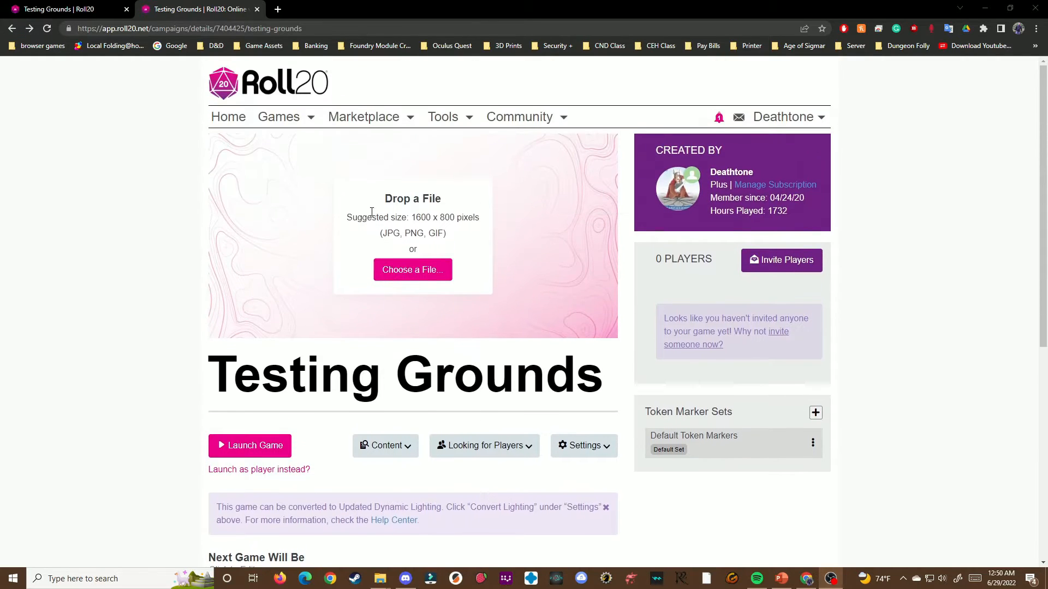
{"action": "mouse_move", "coordinate": [304, 121]}
{"action": "left_click", "coordinate": [261, 147]}
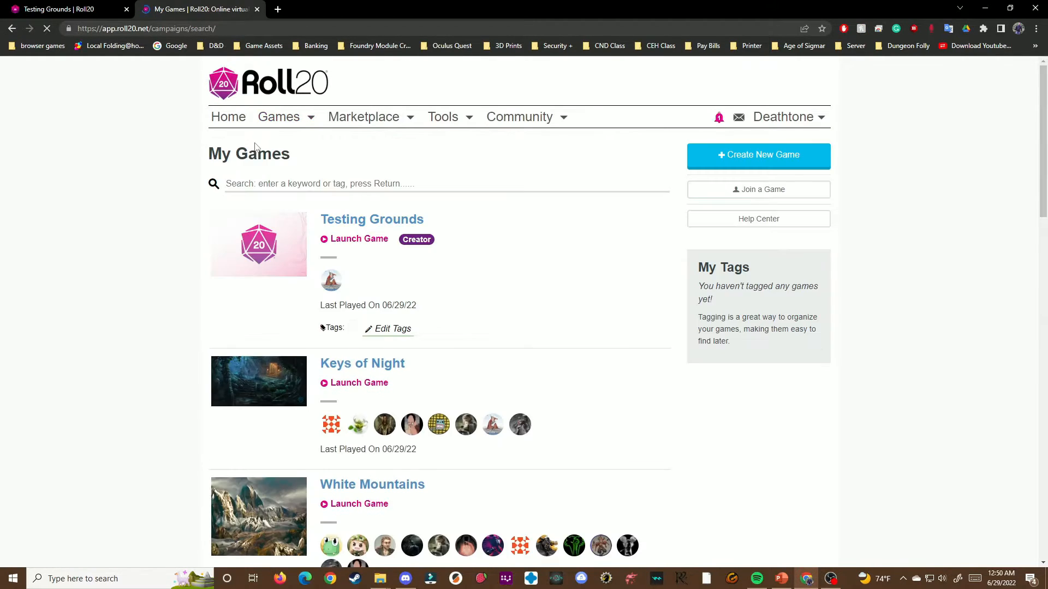
{"action": "left_click", "coordinate": [358, 221]}
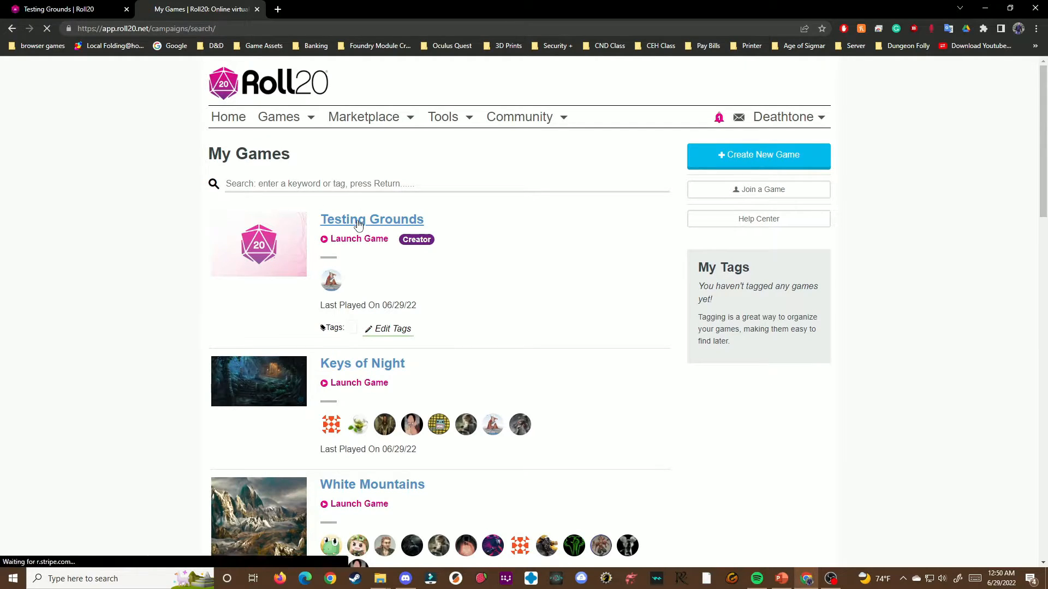
{"action": "scroll", "coordinate": [461, 397], "scroll_direction": "down", "scroll_amount": 3}
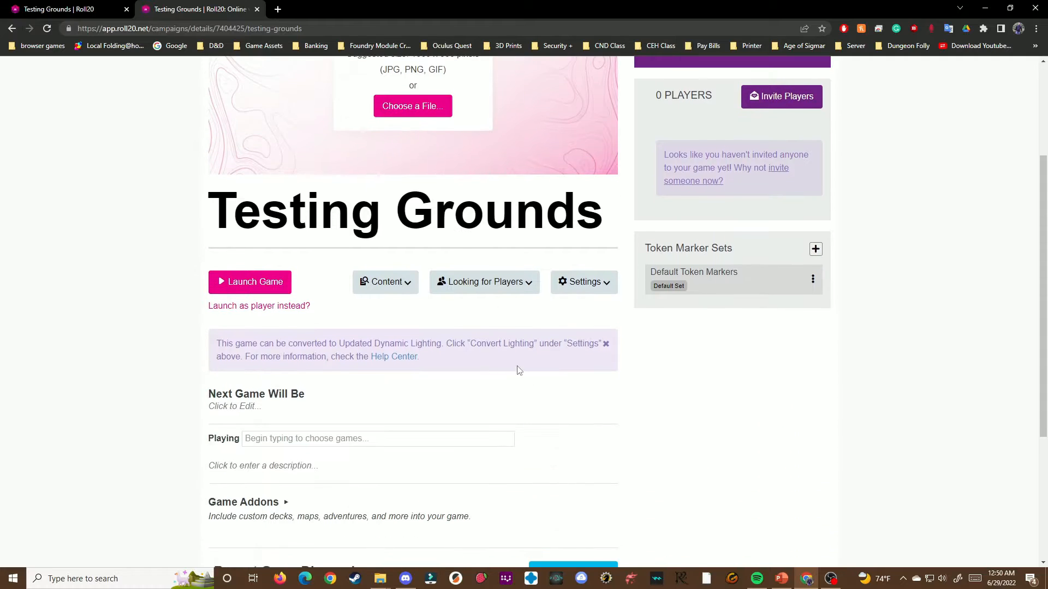
{"action": "left_click", "coordinate": [607, 292]}
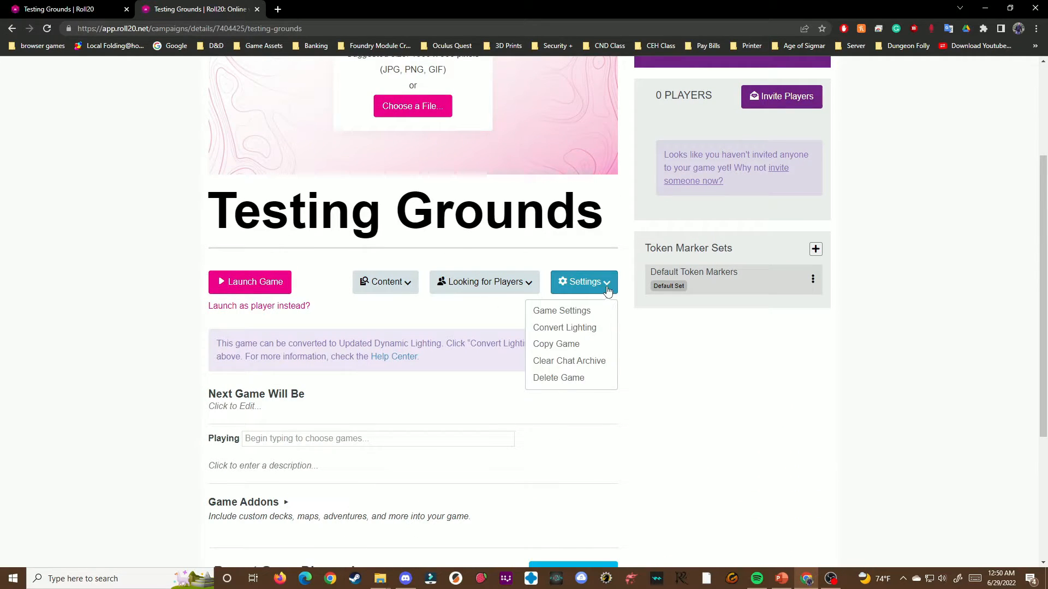
{"action": "left_click", "coordinate": [572, 311]}
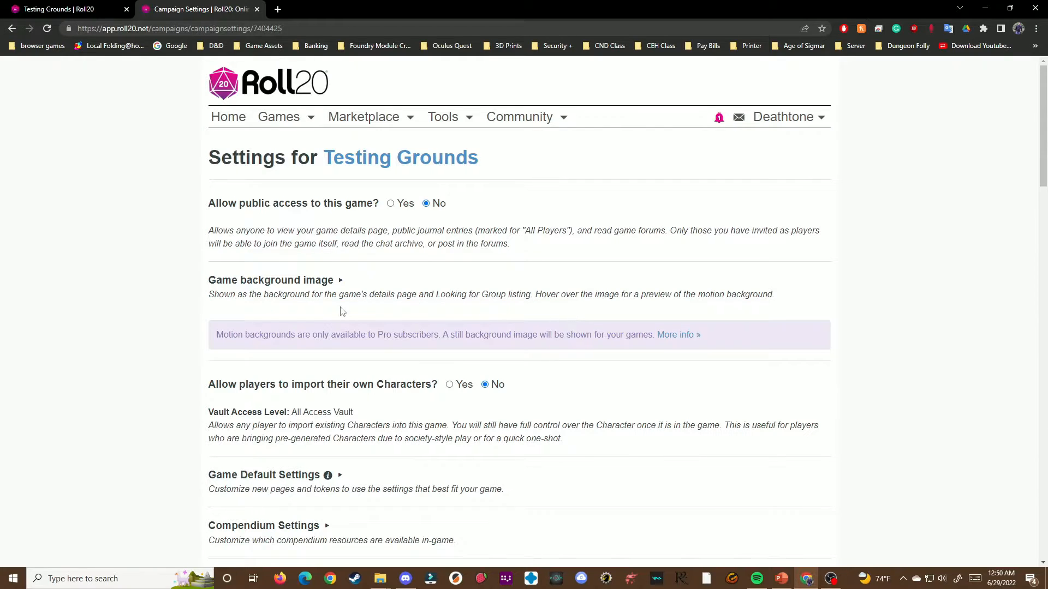
Allow players to import their own characters into Testing Grounds and save the game settings
{"action": "scroll", "coordinate": [336, 317], "scroll_direction": "down", "scroll_amount": 2}
{"action": "scroll", "coordinate": [336, 318], "scroll_direction": "down", "scroll_amount": 1}
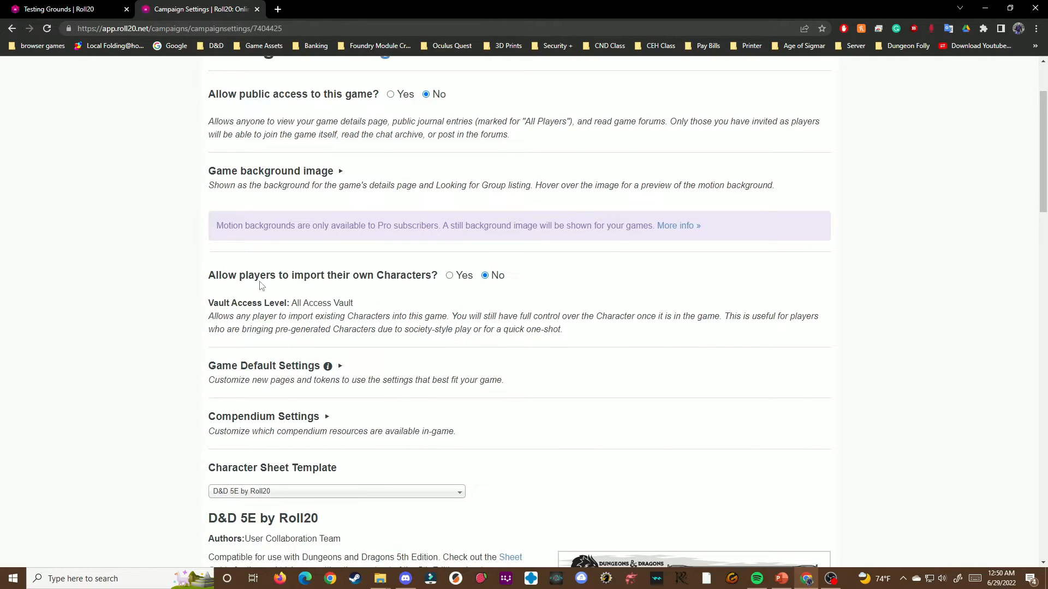
{"action": "left_click", "coordinate": [449, 276]}
{"action": "scroll", "coordinate": [550, 345], "scroll_direction": "down", "scroll_amount": 20}
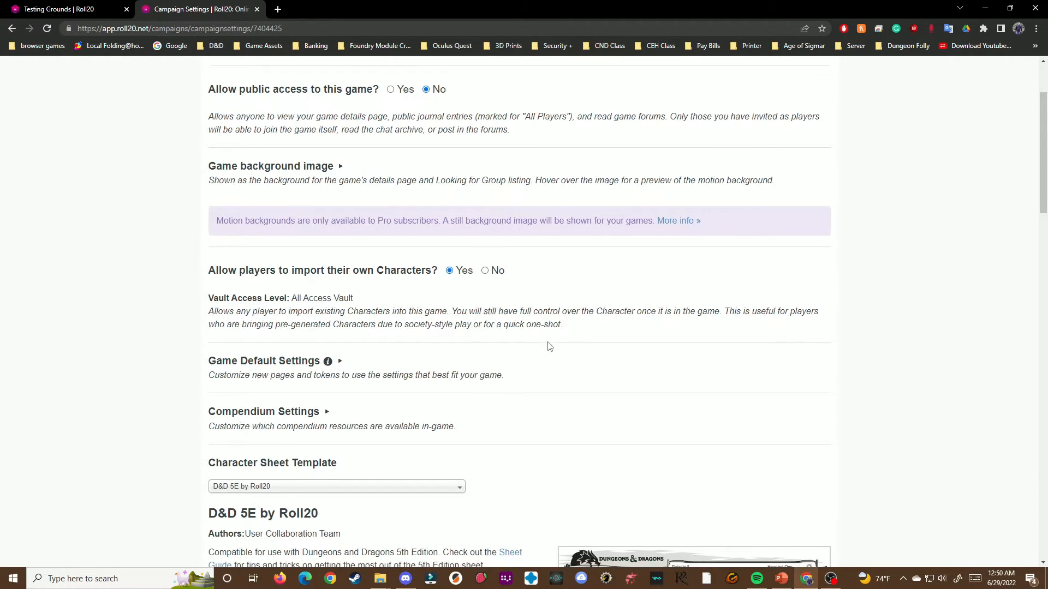
{"action": "scroll", "coordinate": [537, 340], "scroll_direction": "down", "scroll_amount": 3}
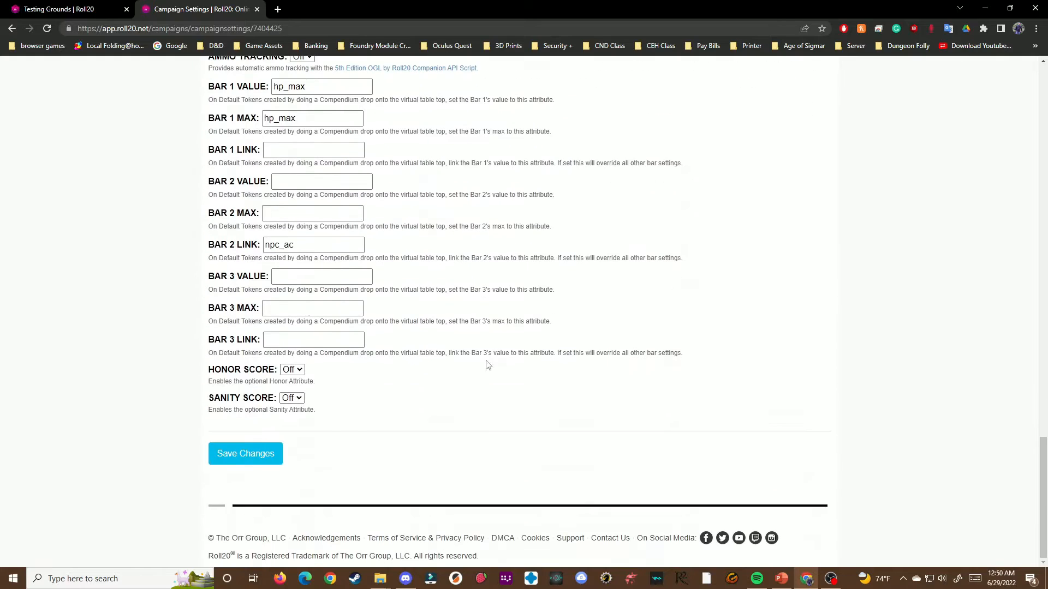
{"action": "left_click", "coordinate": [264, 454]}
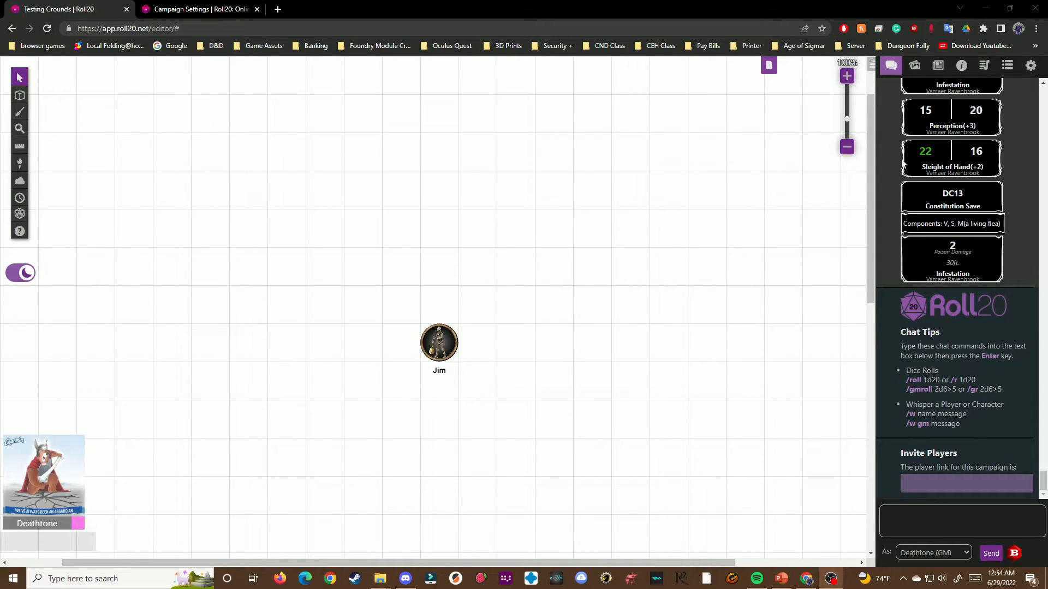
In the Testing Grounds game, create a new playlist in the Jukebox's audio manager and name it Test
{"action": "left_click", "coordinate": [980, 66]}
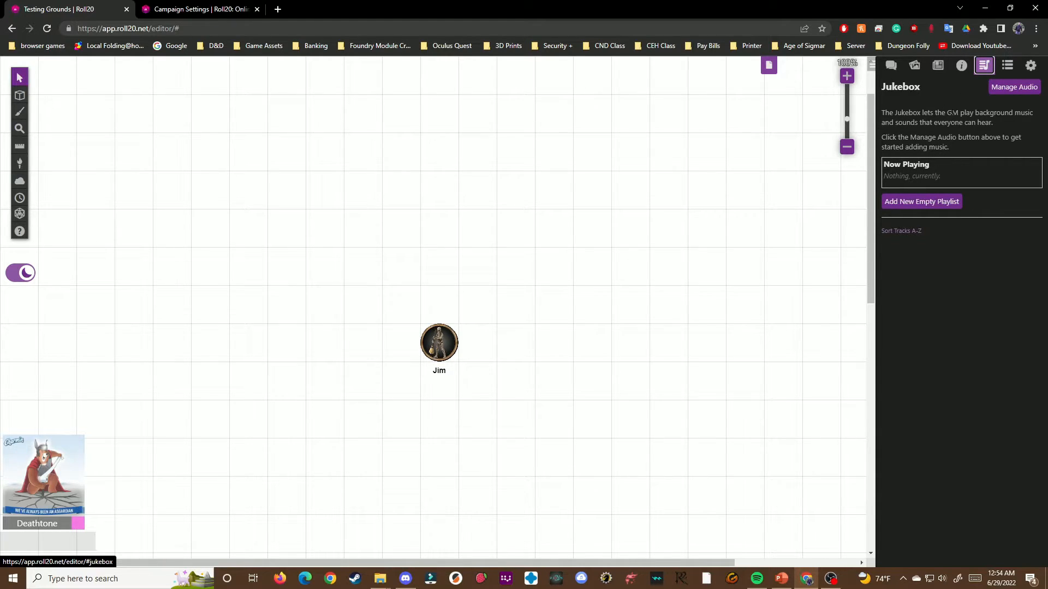
{"action": "left_click", "coordinate": [1015, 88]}
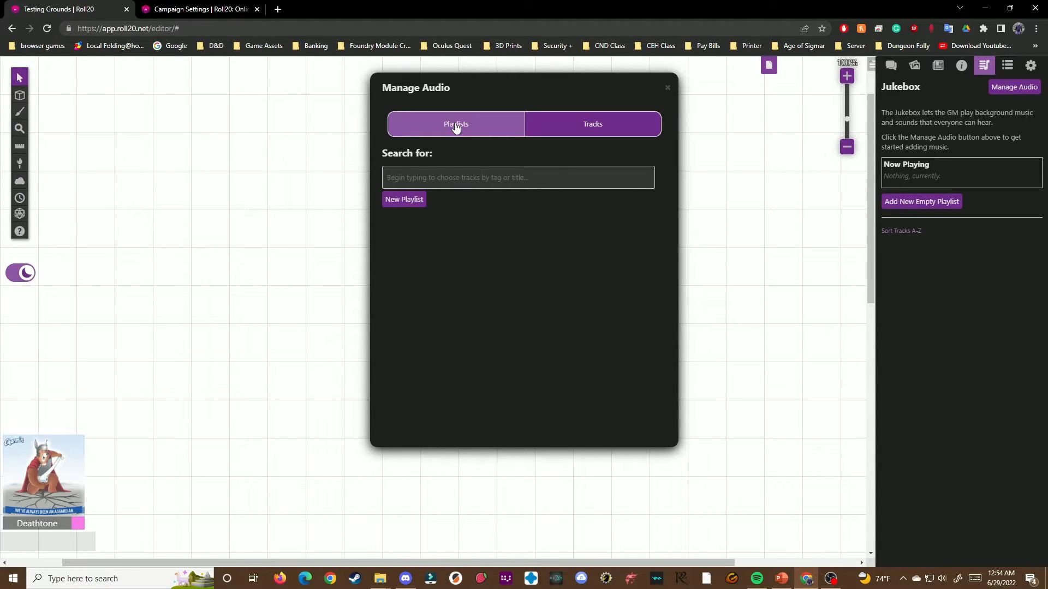
{"action": "left_click", "coordinate": [411, 200]}
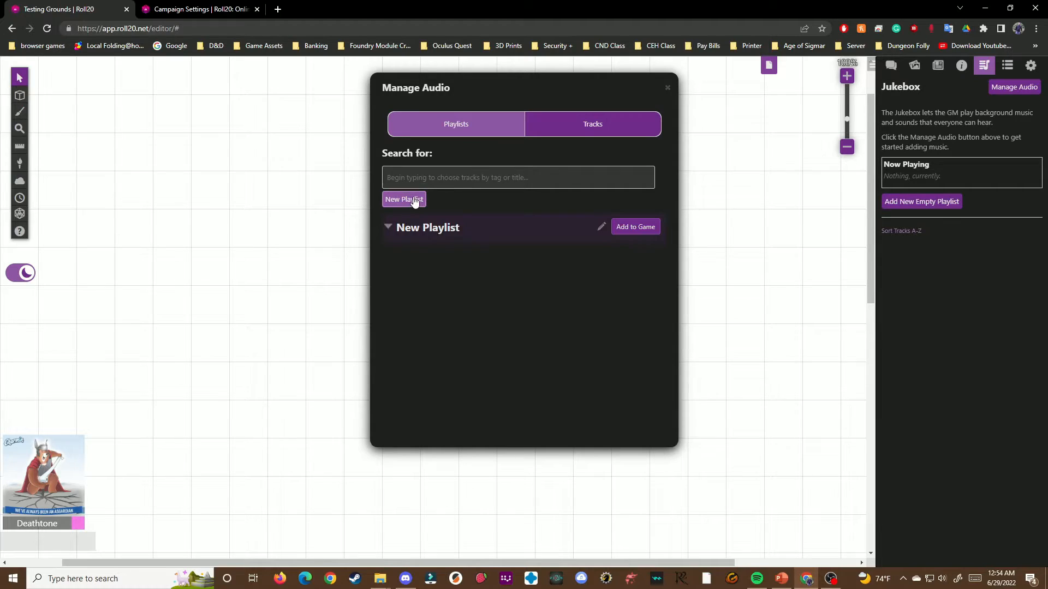
{"action": "left_click", "coordinate": [600, 228]}
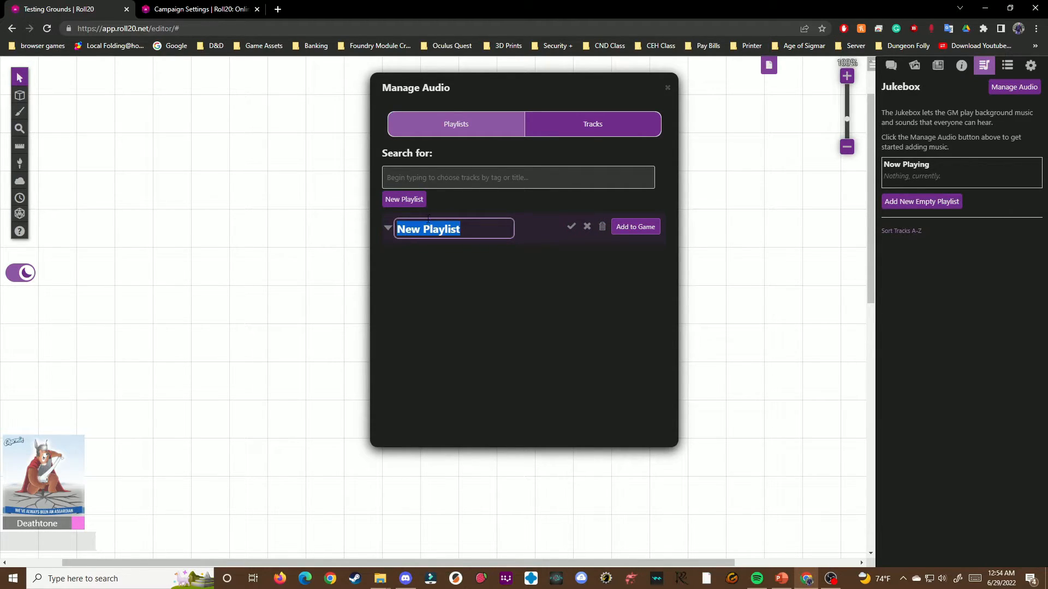
{"action": "type", "text": "Test"}
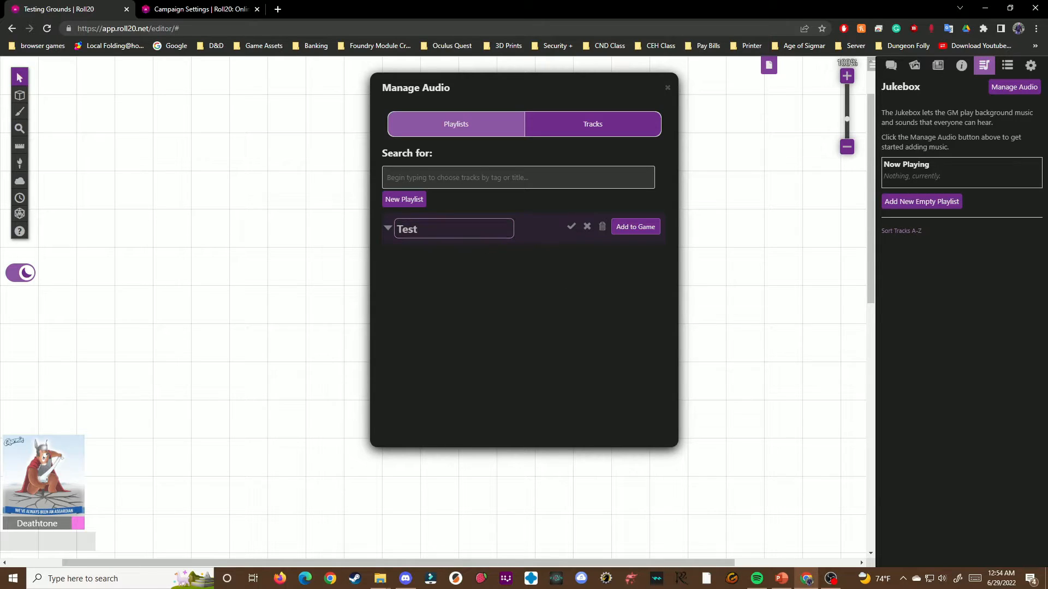
{"action": "left_click", "coordinate": [571, 225]}
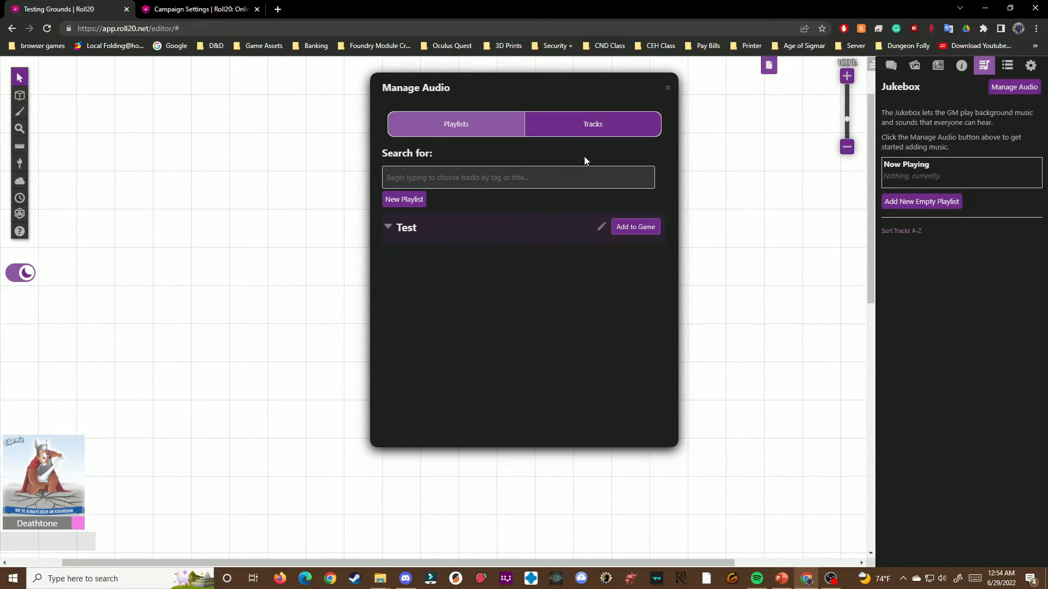
Browse the Tabletop Audio and BattleBards tracks and add Abandoned Fair by Tabletop Audio to the Test playlist
{"action": "left_click", "coordinate": [590, 126]}
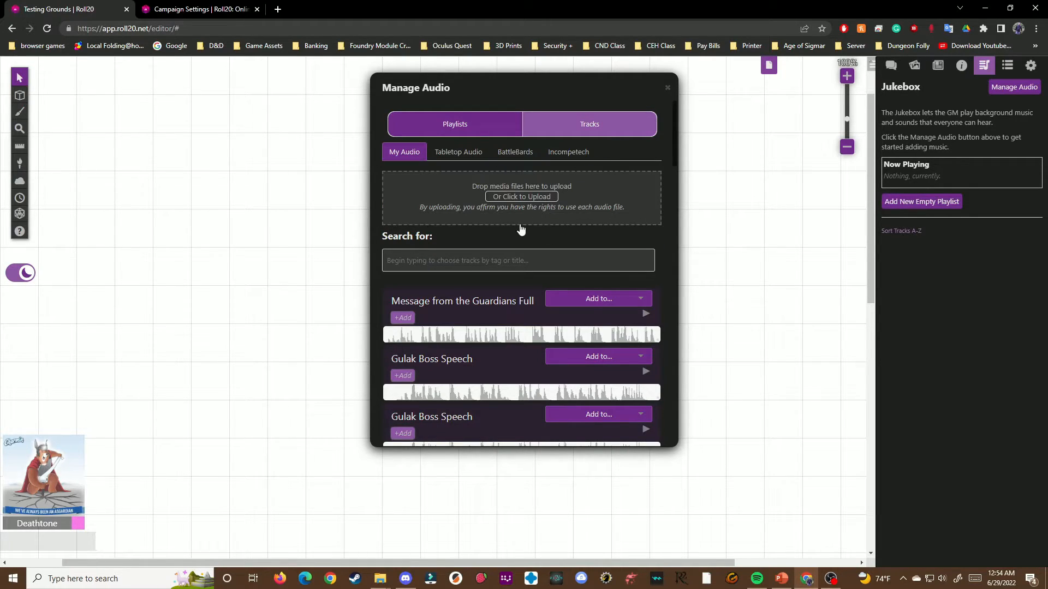
{"action": "left_click", "coordinate": [453, 153]}
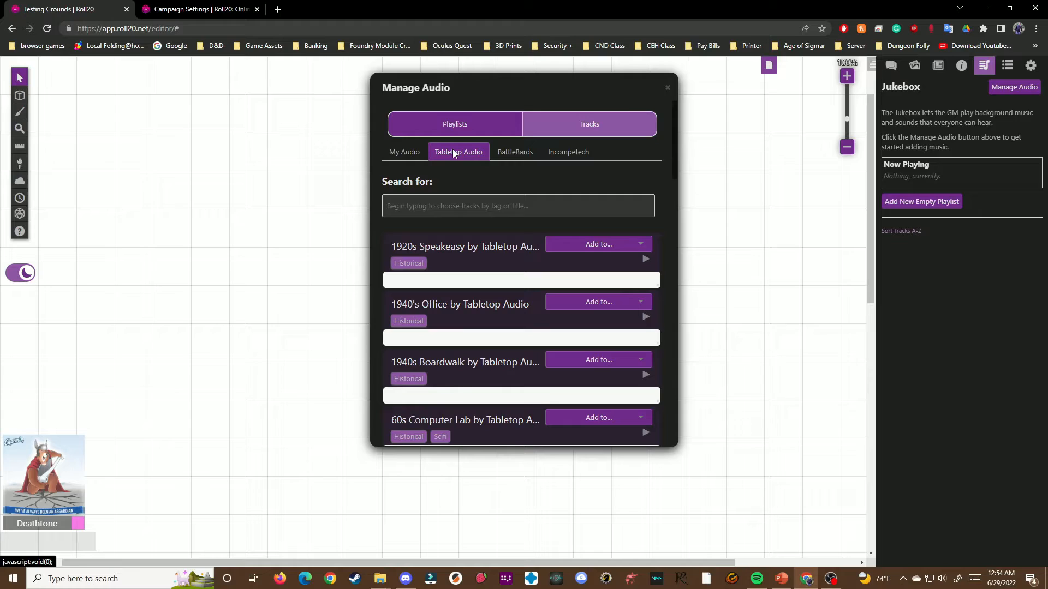
{"action": "left_click", "coordinate": [518, 155]}
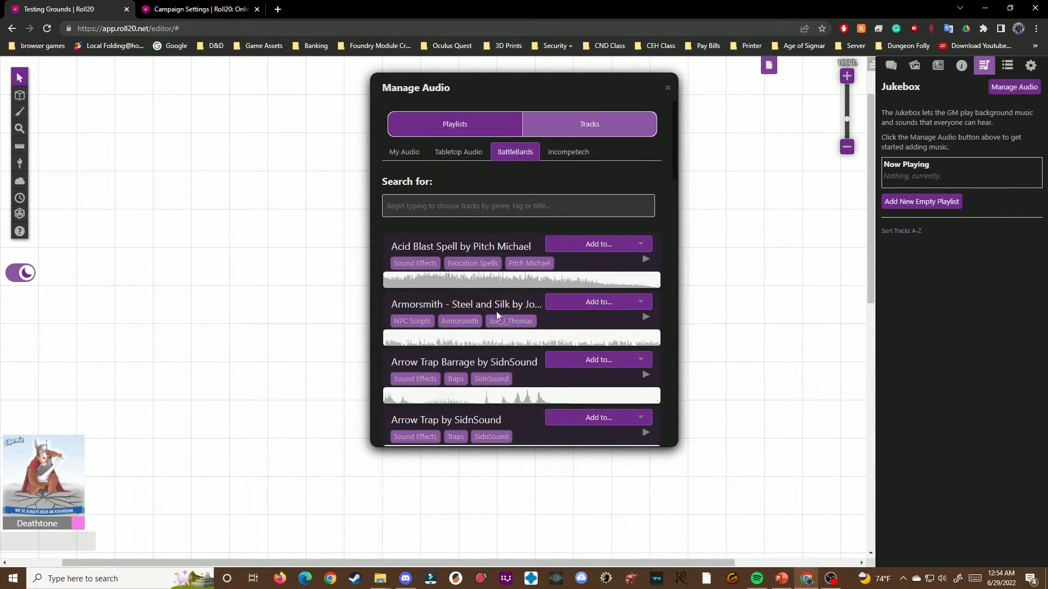
{"action": "scroll", "coordinate": [497, 308], "scroll_direction": "down", "scroll_amount": 1}
{"action": "scroll", "coordinate": [499, 304], "scroll_direction": "up", "scroll_amount": 1}
{"action": "left_click", "coordinate": [459, 151]}
{"action": "scroll", "coordinate": [499, 268], "scroll_direction": "down", "scroll_amount": 2}
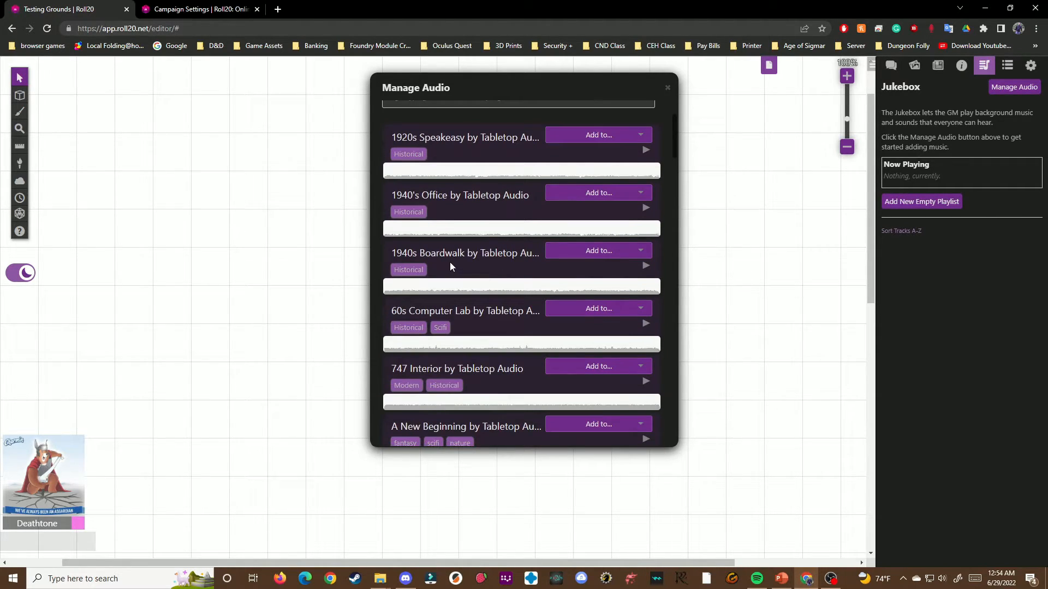
{"action": "scroll", "coordinate": [451, 265], "scroll_direction": "down", "scroll_amount": 4}
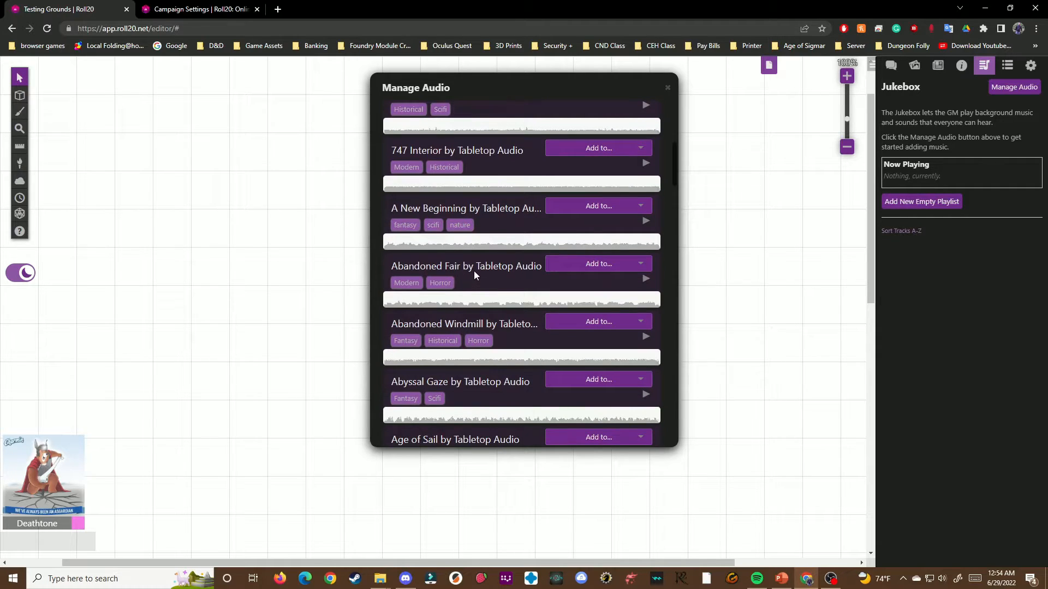
{"action": "left_click", "coordinate": [592, 265]}
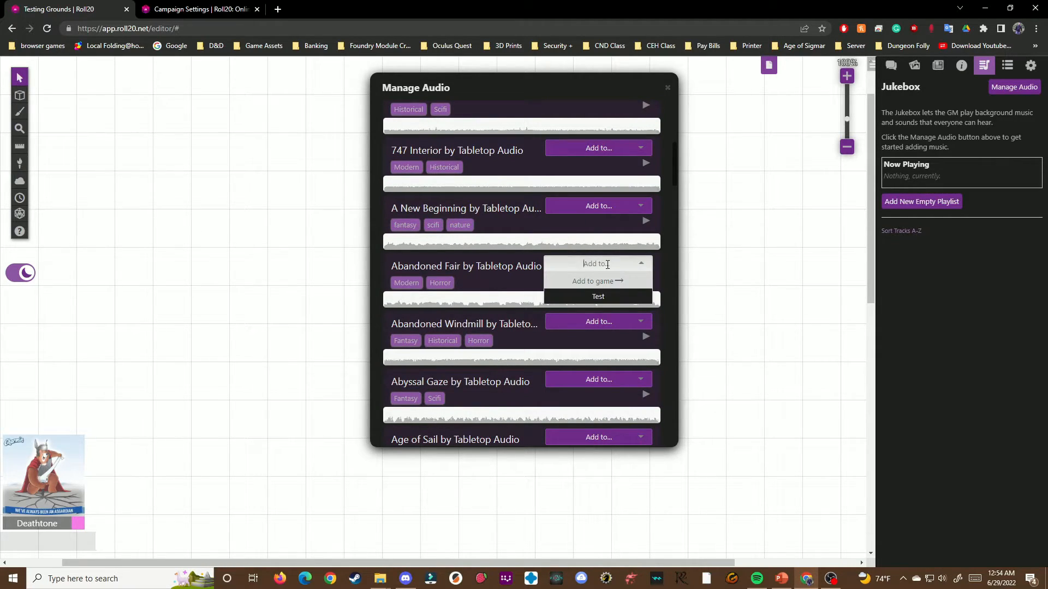
{"action": "left_click", "coordinate": [598, 297]}
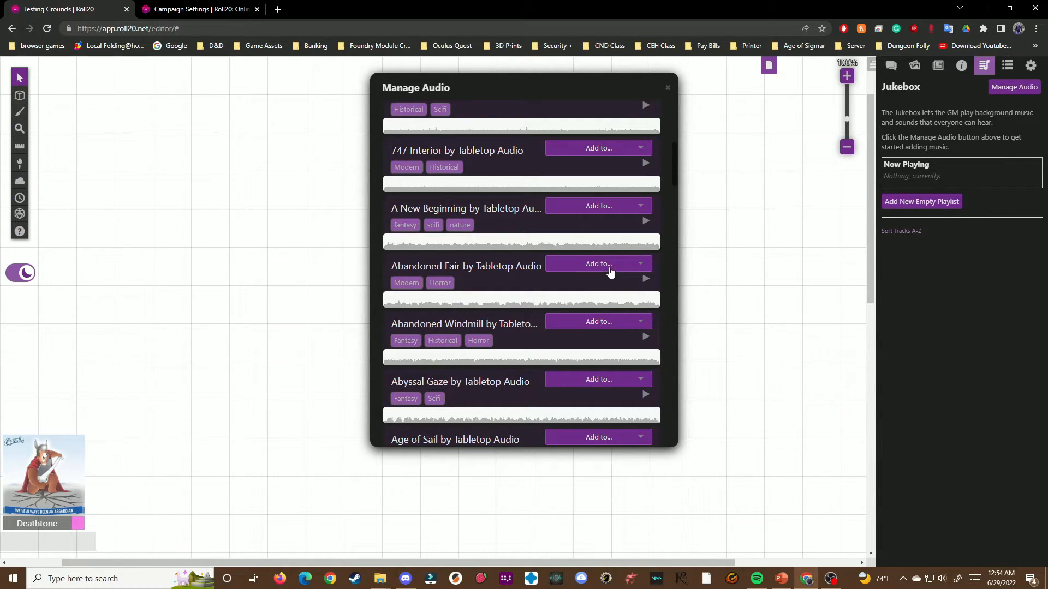
Return to the audio manager's playlists and add the Test playlist to the game
{"action": "scroll", "coordinate": [502, 156], "scroll_direction": "up", "scroll_amount": 5}
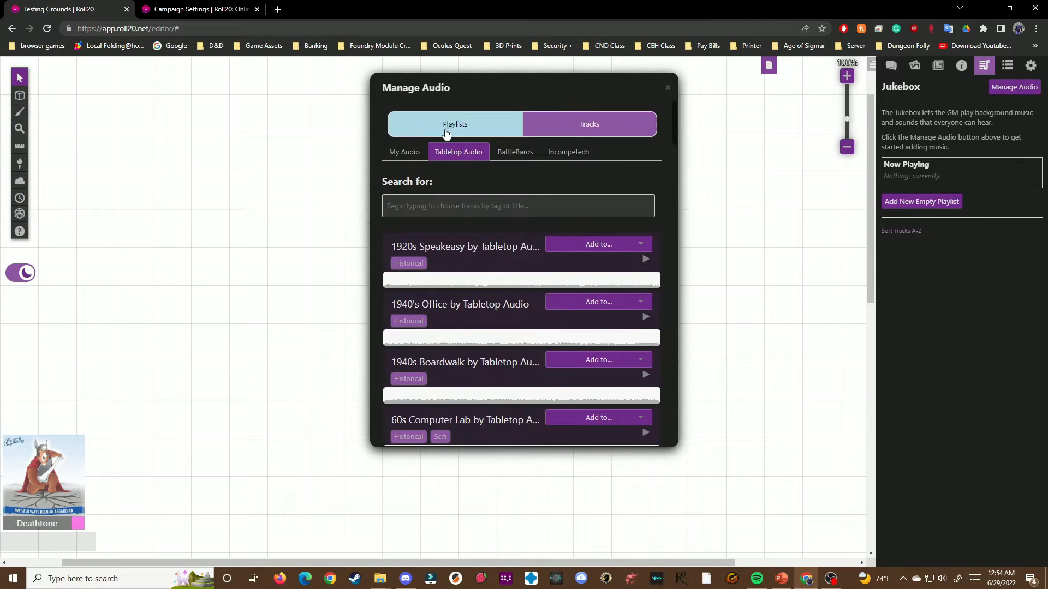
{"action": "left_click", "coordinate": [450, 131]}
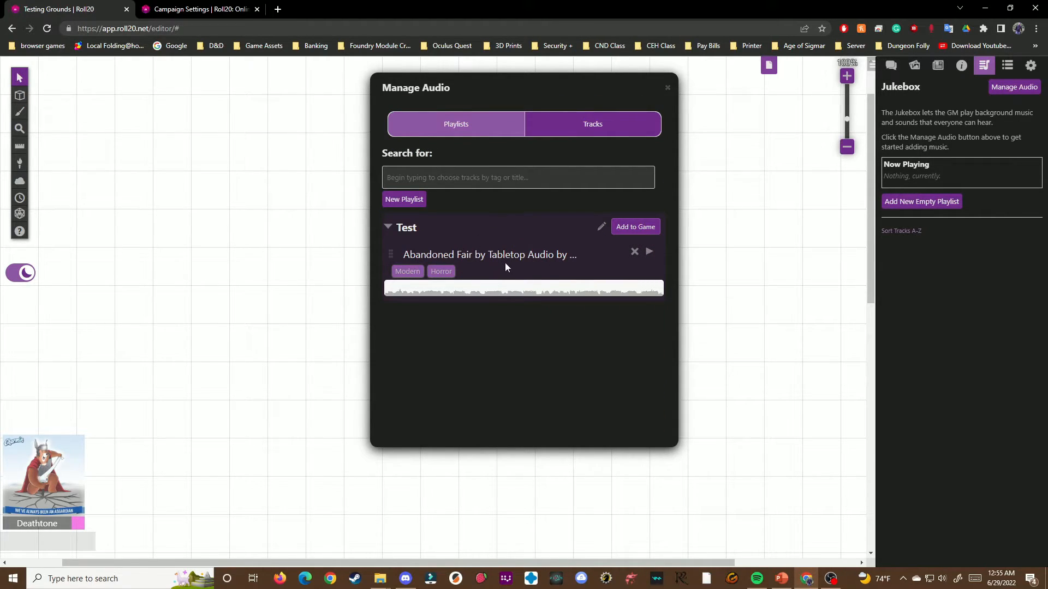
{"action": "left_click", "coordinate": [631, 229]}
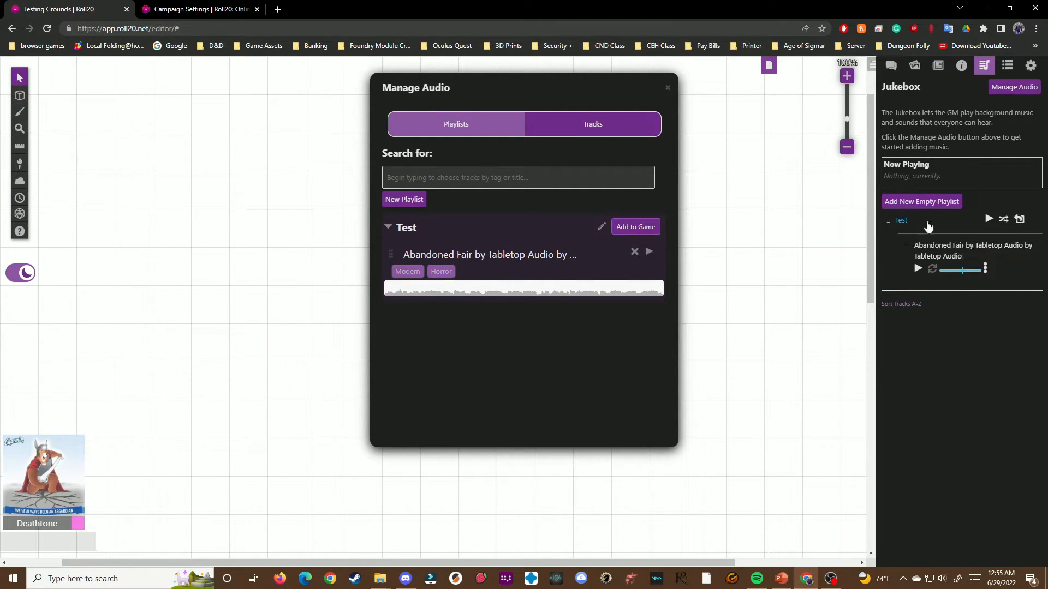
Play the Test playlist in the Jukebox, skip to several points in Abandoned Fair, and stop playback
{"action": "left_click", "coordinate": [987, 220]}
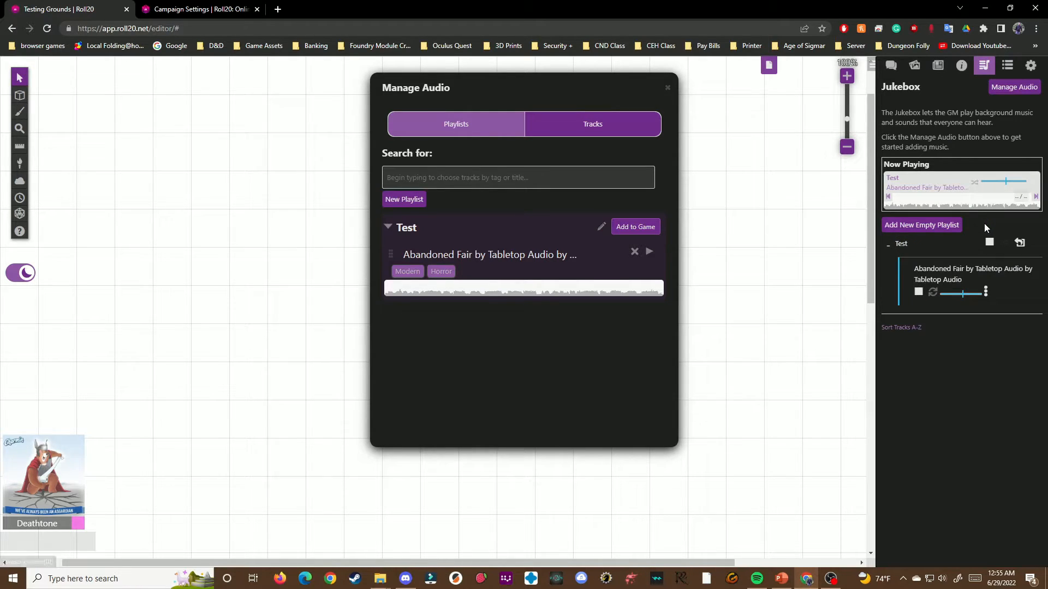
{"action": "left_click", "coordinate": [896, 204]}
{"action": "left_click", "coordinate": [906, 204]}
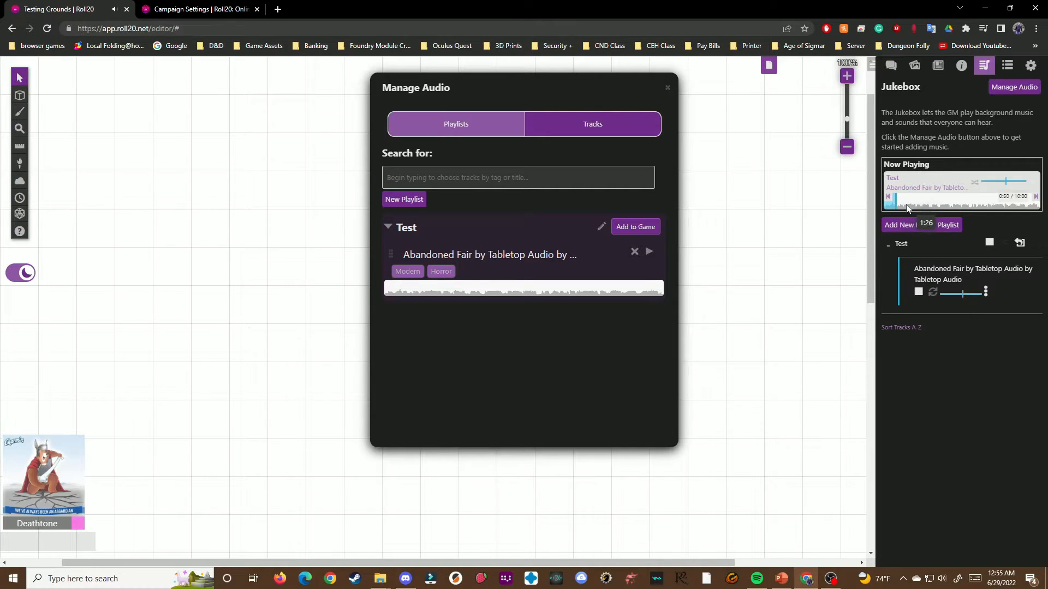
{"action": "left_click", "coordinate": [953, 206]}
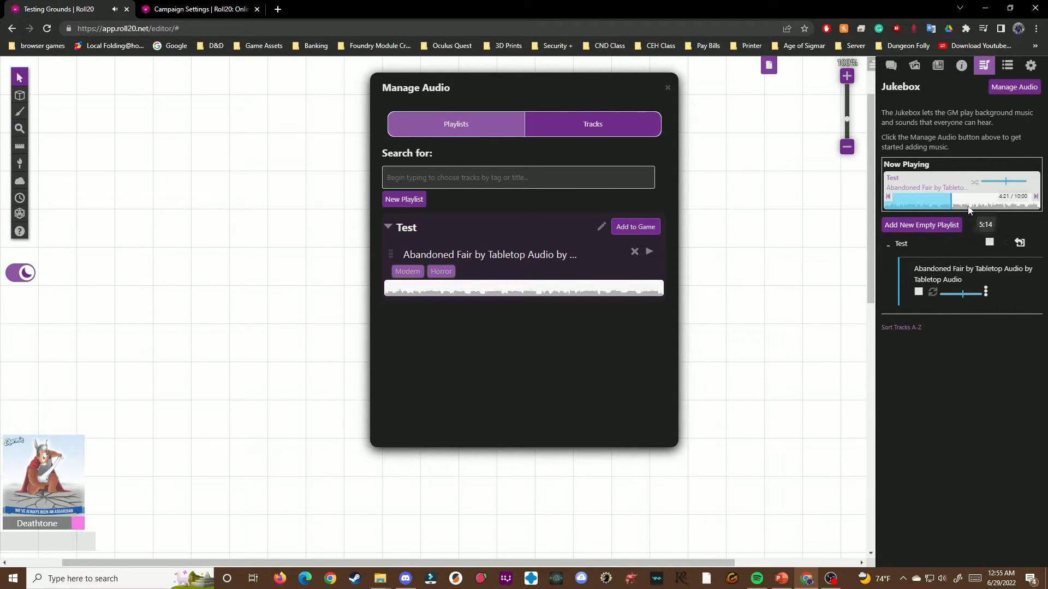
{"action": "left_click", "coordinate": [968, 206]}
{"action": "left_click", "coordinate": [917, 205]}
{"action": "left_click", "coordinate": [980, 205]}
{"action": "left_click", "coordinate": [930, 203]}
{"action": "left_click", "coordinate": [989, 244]}
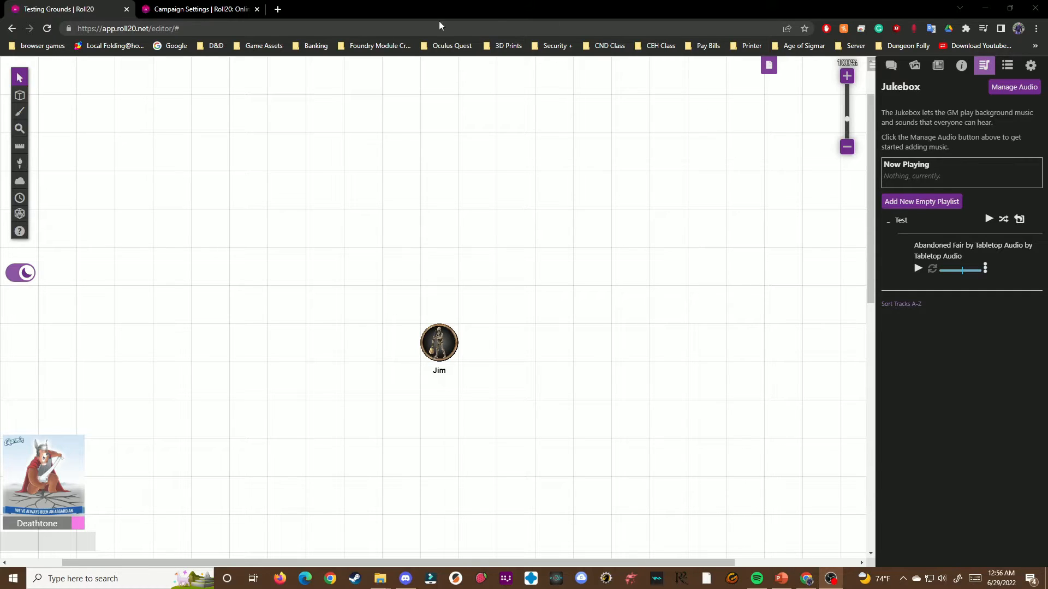
Create a new page in the game's page list and open it on the tabletop
{"action": "left_click", "coordinate": [770, 69]}
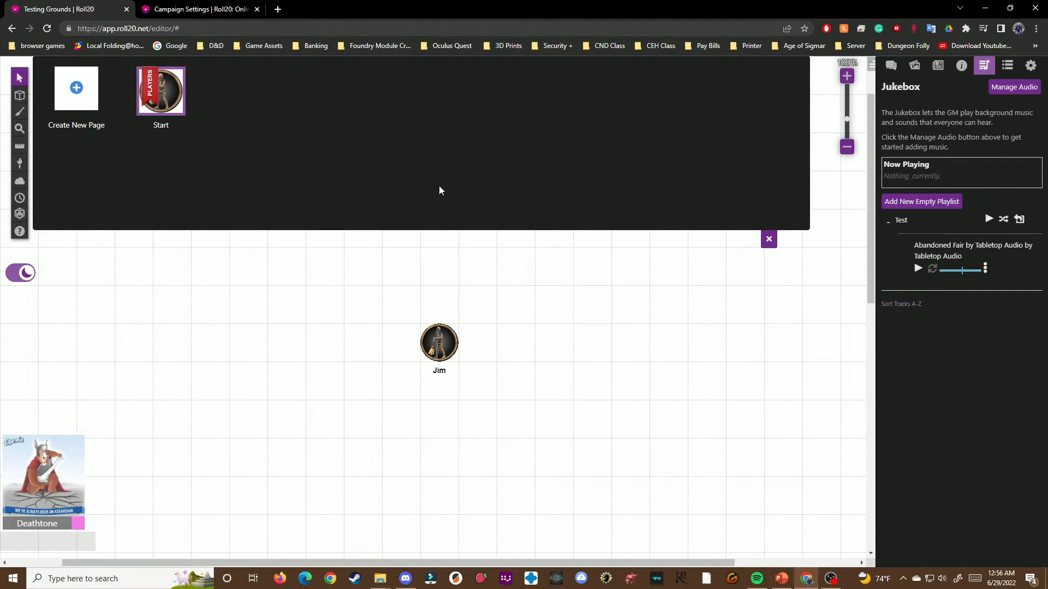
{"action": "mouse_move", "coordinate": [162, 94]}
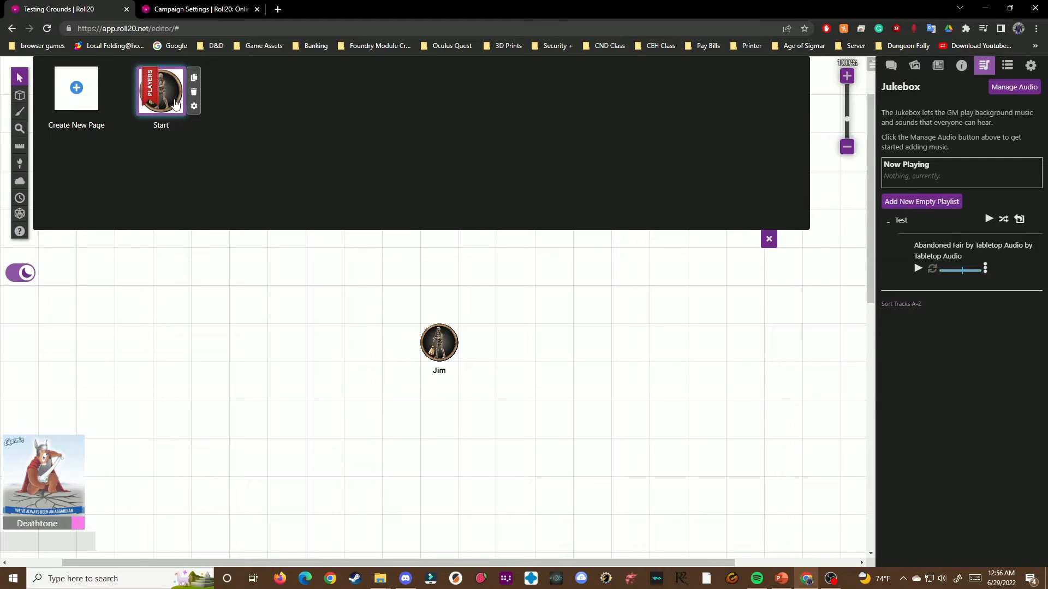
{"action": "left_click", "coordinate": [85, 100]}
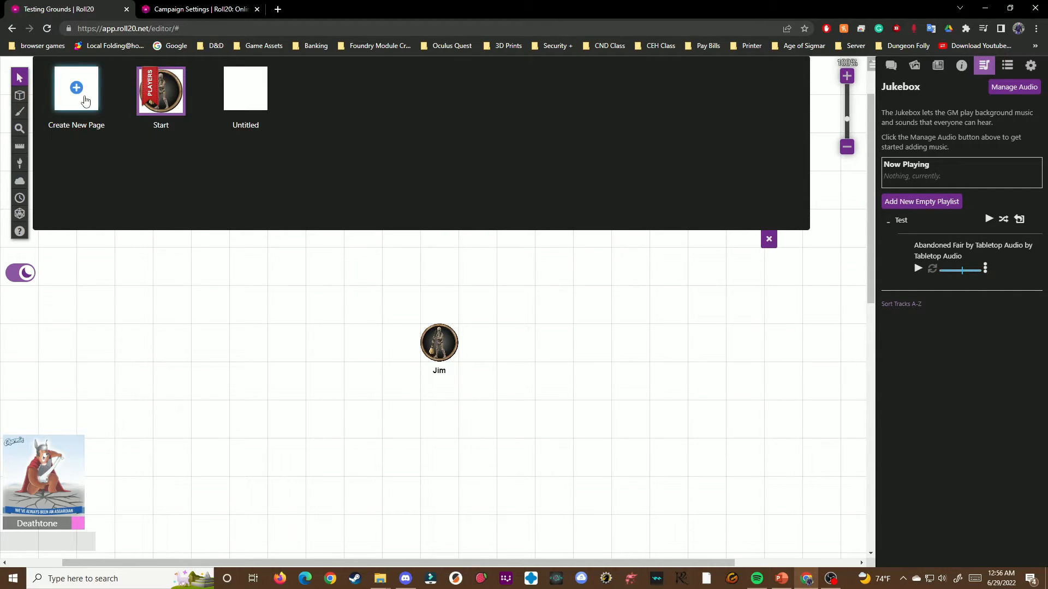
{"action": "left_click", "coordinate": [243, 94]}
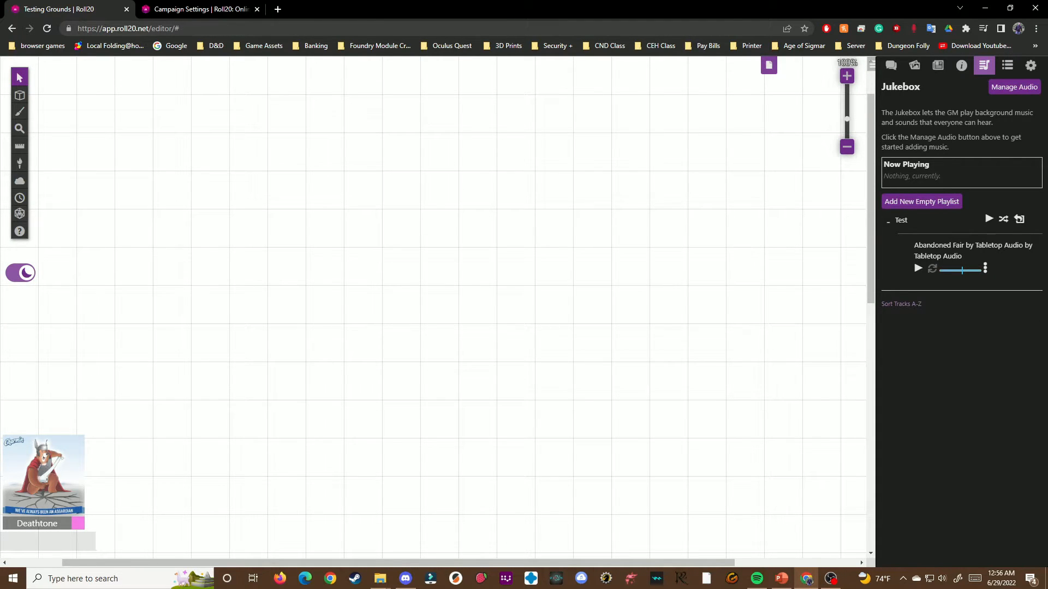
Try to rename the untitled page Scary Cave in the page list
{"action": "left_click", "coordinate": [769, 66]}
{"action": "left_click", "coordinate": [245, 121]}
{"action": "double_click", "coordinate": [245, 125]}
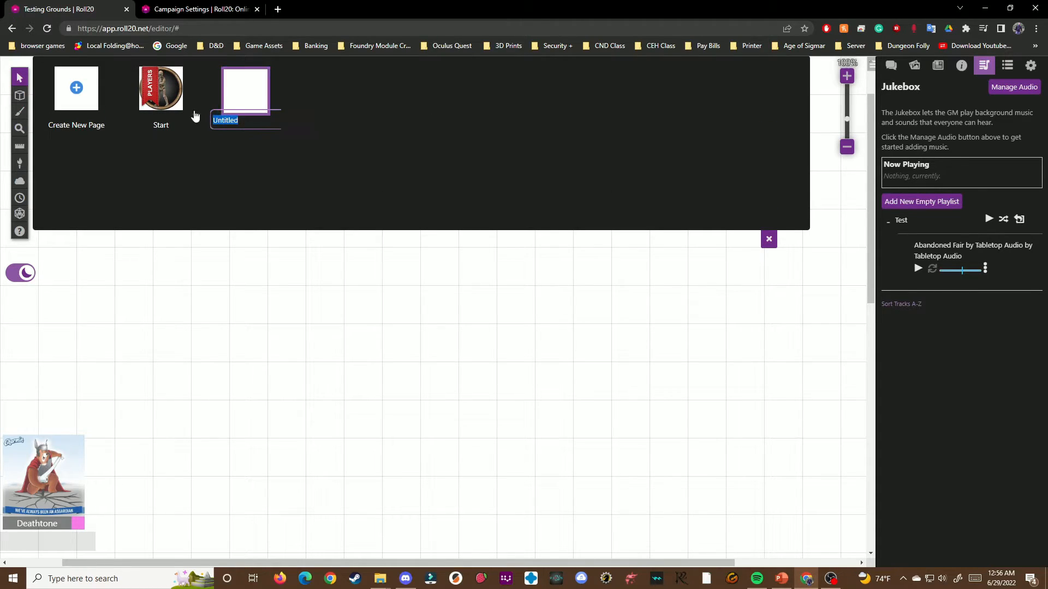
{"action": "key", "text": "BackSpace"}
{"action": "type", "text": "Sp"}
{"action": "type", "text": "Scary "}
{"action": "type", "text": "Cave"}
{"action": "key", "text": "Return"}
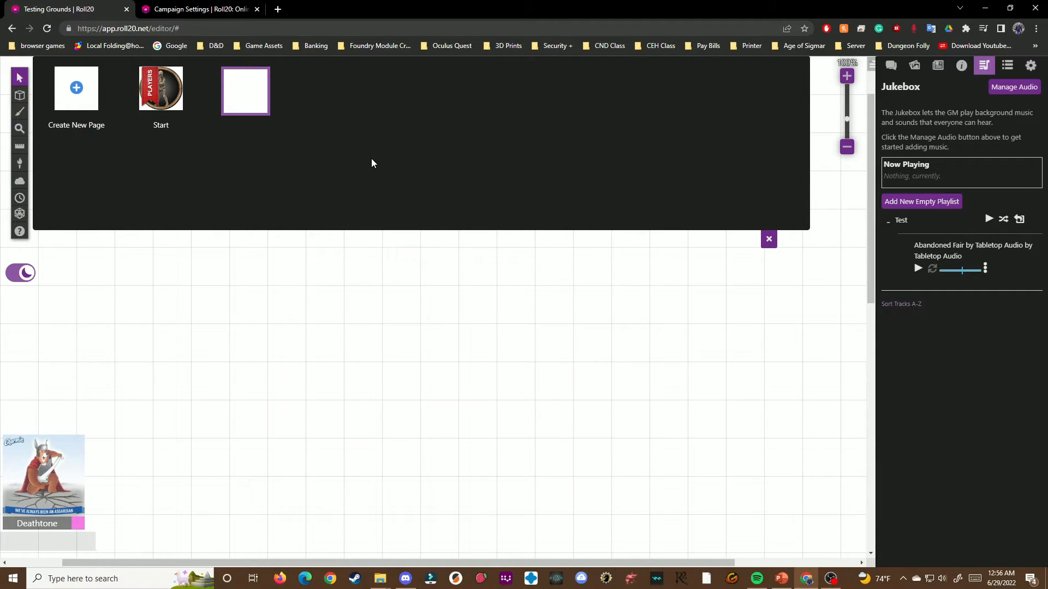
Reopen the page list and name the new blank page Scary Cave
{"action": "left_click", "coordinate": [241, 101]}
{"action": "left_click", "coordinate": [767, 67]}
{"action": "left_click", "coordinate": [247, 125]}
{"action": "type", "text": "Scary Cave"}
{"action": "key", "text": "Return"}
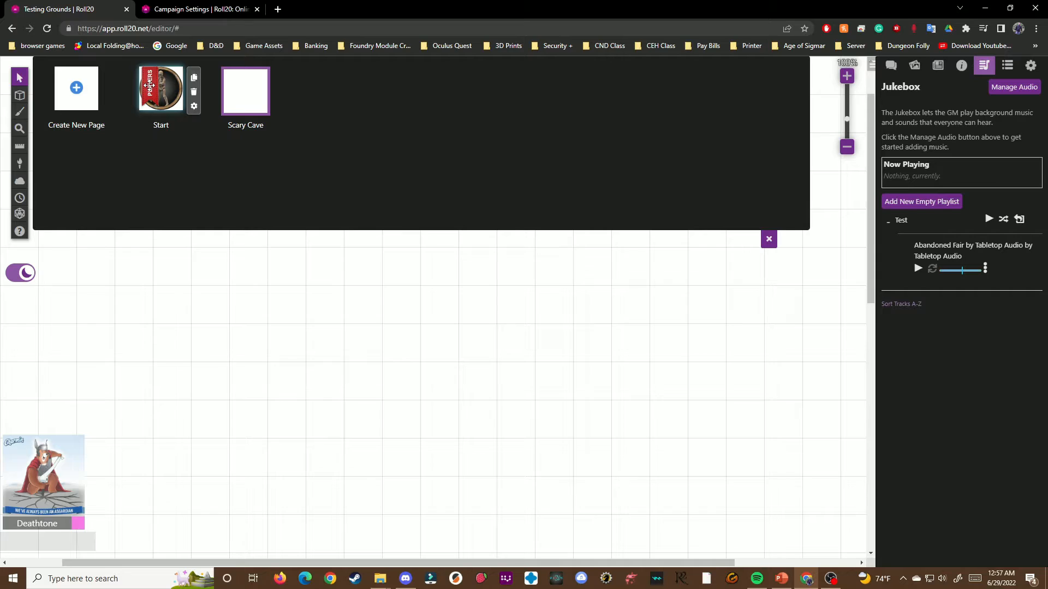
Move the Players ribbon from the Start page to the Scary Cave page
{"action": "left_click_drag", "start_coordinate": [149, 85], "coordinate": [237, 87]}
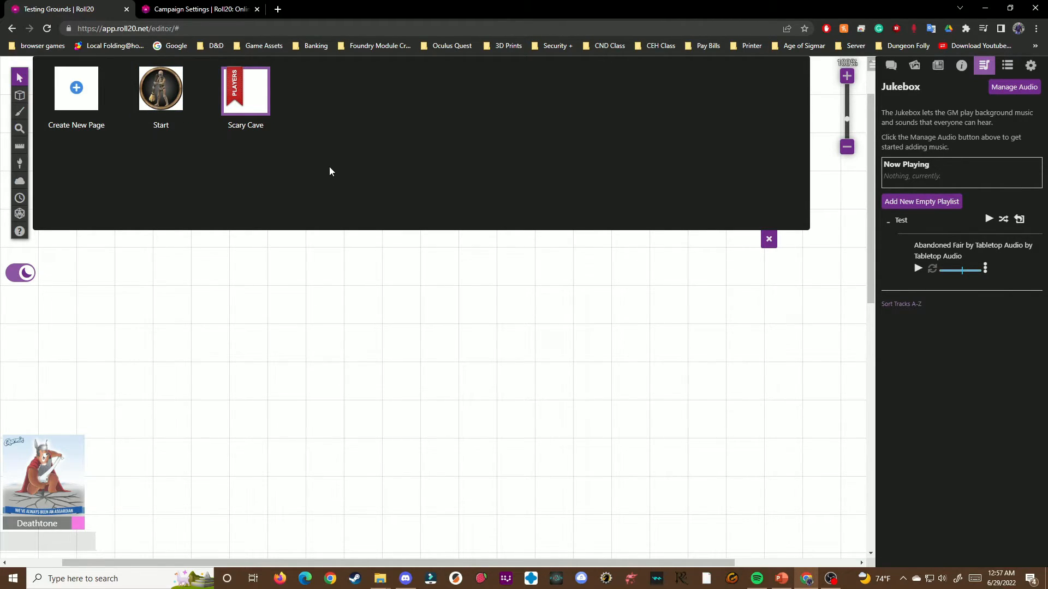
{"action": "mouse_move", "coordinate": [259, 111]}
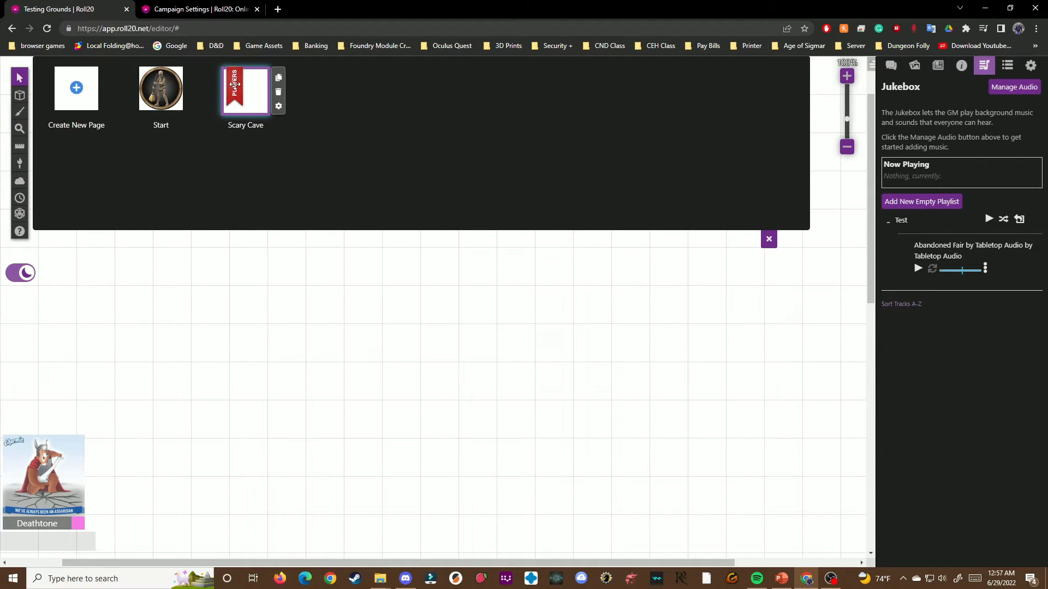
{"action": "mouse_move", "coordinate": [235, 84]}
{"action": "left_mouse_down"}
{"action": "mouse_move", "coordinate": [160, 86]}
{"action": "mouse_move", "coordinate": [238, 83]}
{"action": "left_mouse_up"}
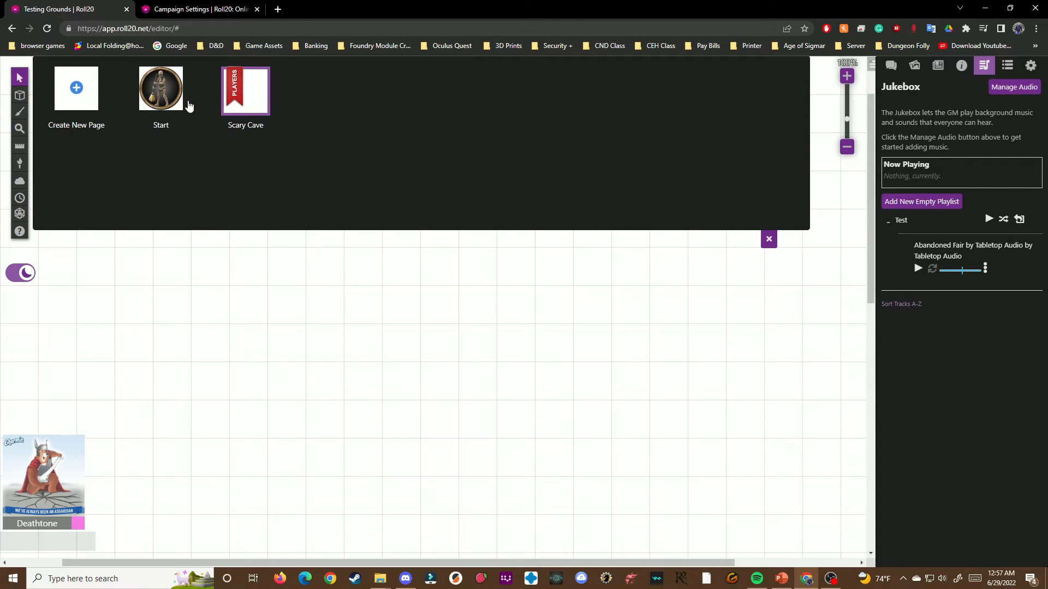
Open the Scary Cave page settings and examine its size, background, scale, grid, movement and fog of war options
{"action": "mouse_move", "coordinate": [277, 118]}
{"action": "left_click", "coordinate": [279, 107]}
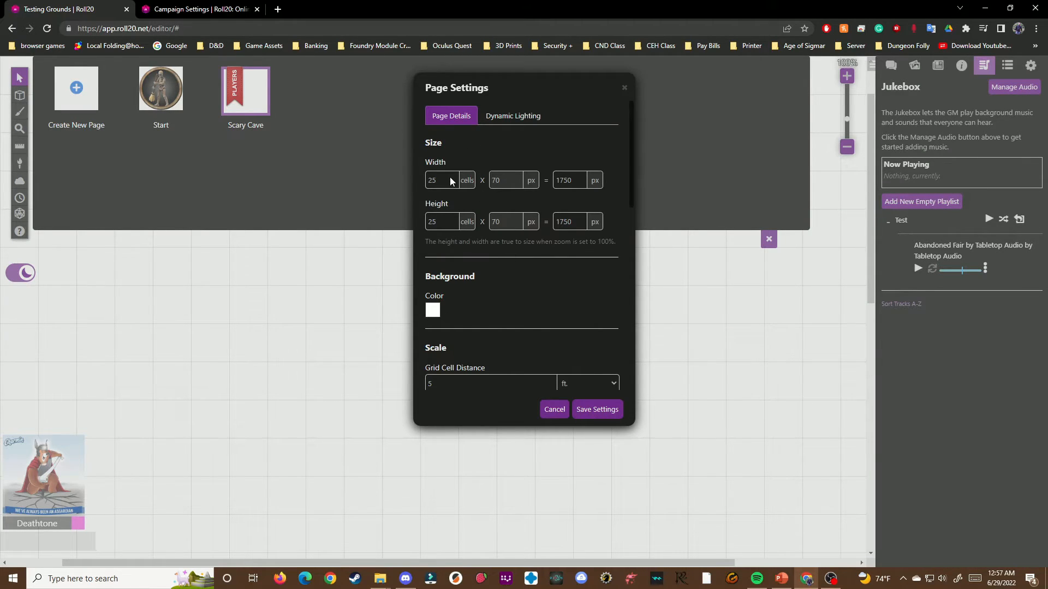
{"action": "scroll", "coordinate": [473, 215], "scroll_direction": "down", "scroll_amount": 2}
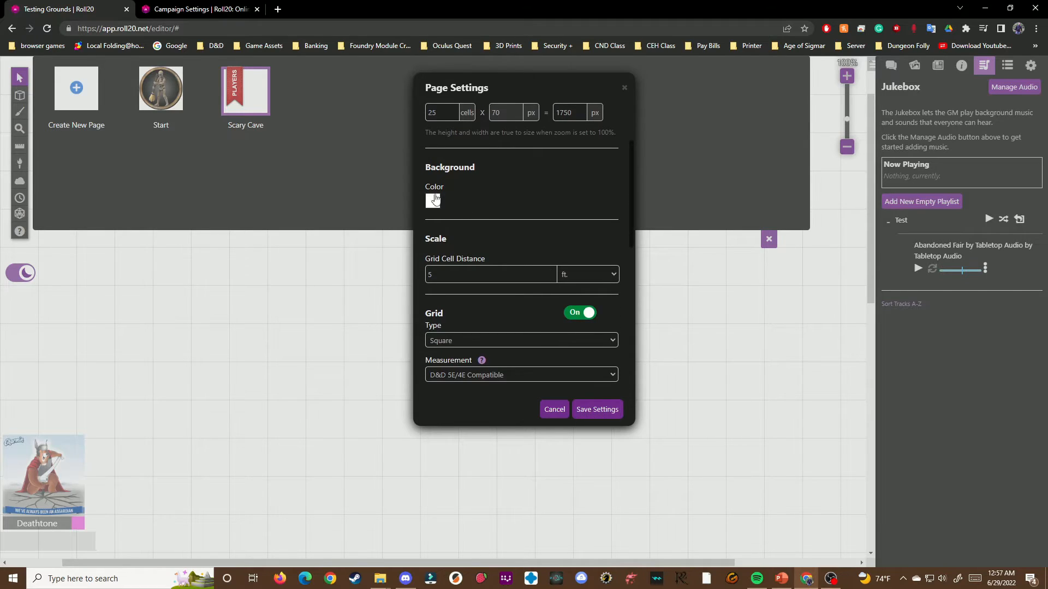
{"action": "scroll", "coordinate": [507, 227], "scroll_direction": "up", "scroll_amount": 2}
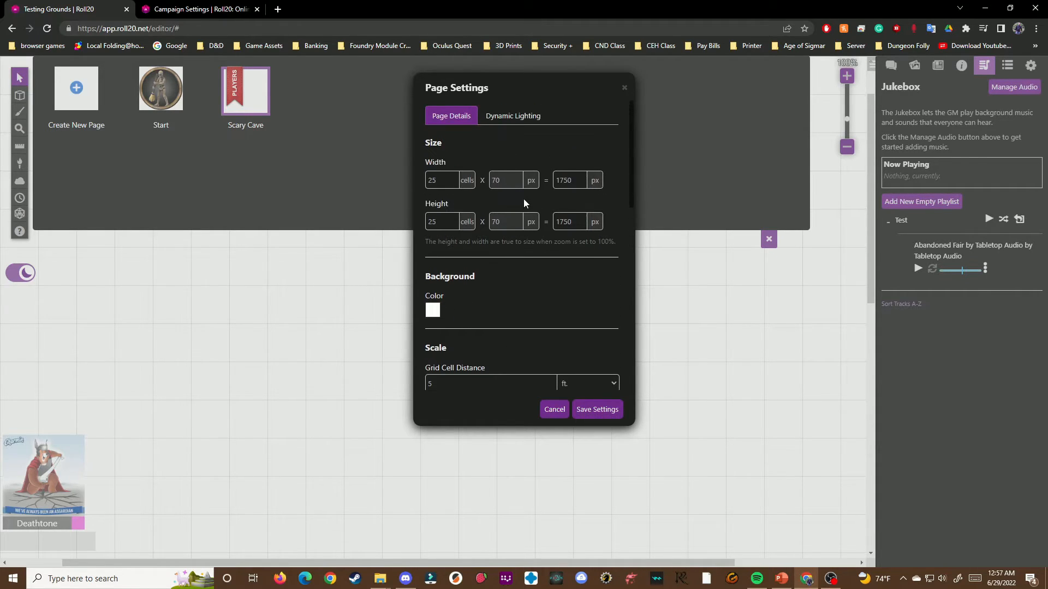
{"action": "scroll", "coordinate": [502, 303], "scroll_direction": "down", "scroll_amount": 1}
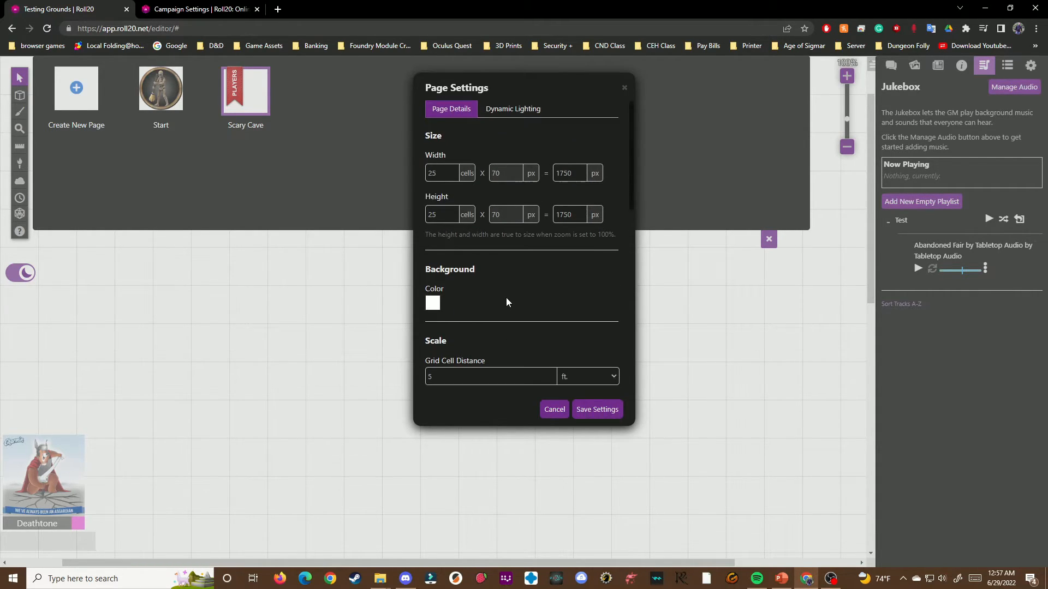
{"action": "scroll", "coordinate": [506, 302], "scroll_direction": "down", "scroll_amount": 2}
{"action": "scroll", "coordinate": [526, 245], "scroll_direction": "down", "scroll_amount": 2}
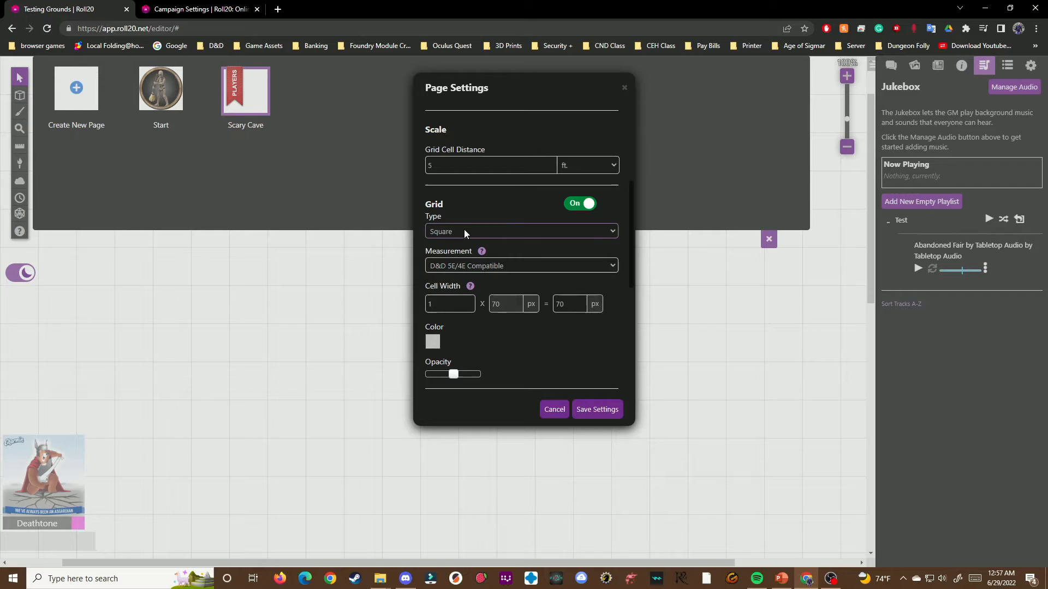
{"action": "scroll", "coordinate": [477, 278], "scroll_direction": "down", "scroll_amount": 2}
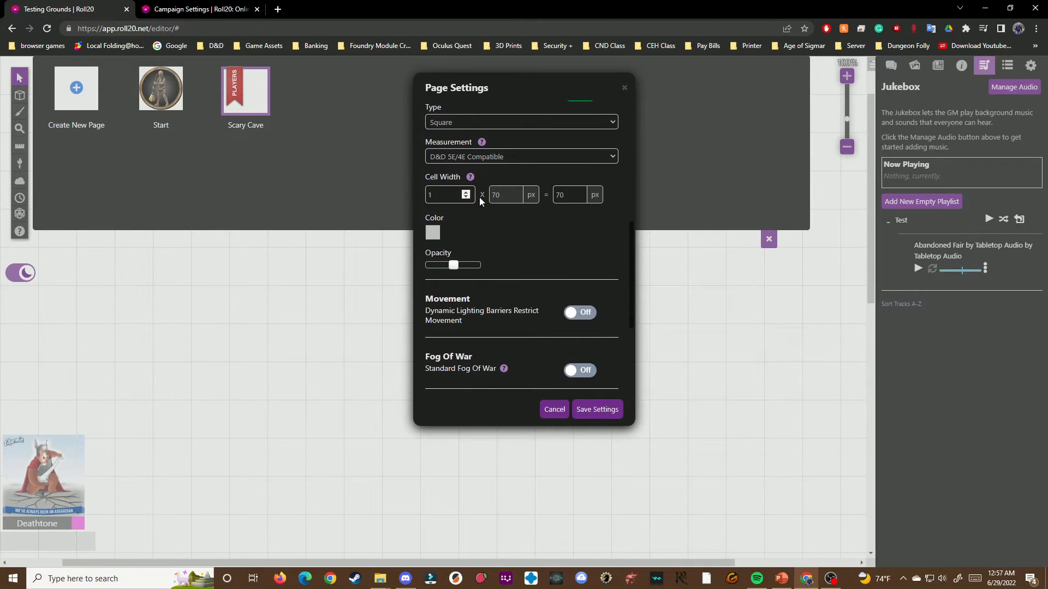
{"action": "scroll", "coordinate": [466, 283], "scroll_direction": "down", "scroll_amount": 1}
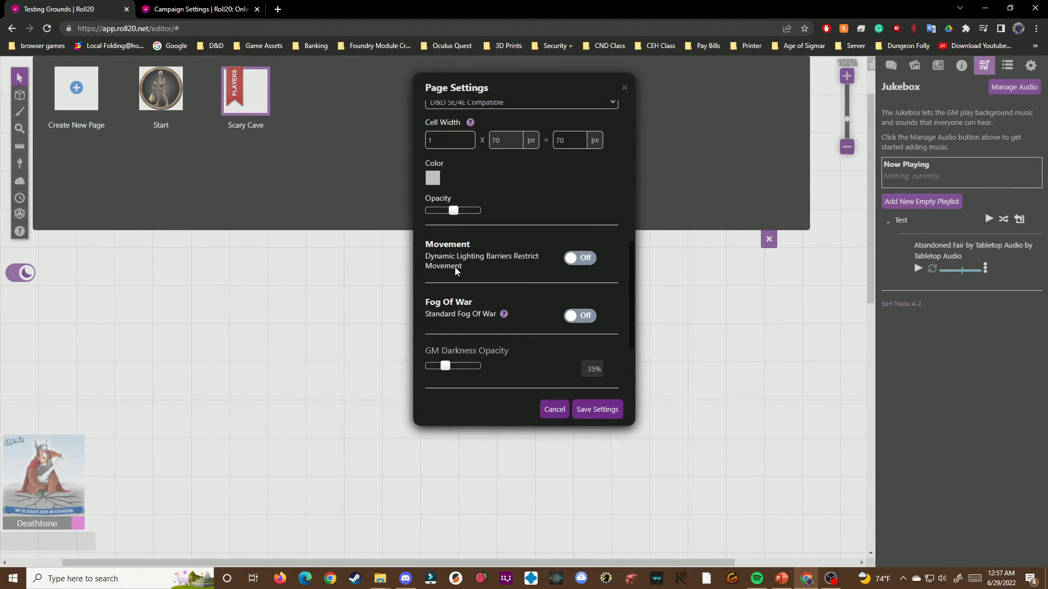
{"action": "scroll", "coordinate": [456, 269], "scroll_direction": "down", "scroll_amount": 1}
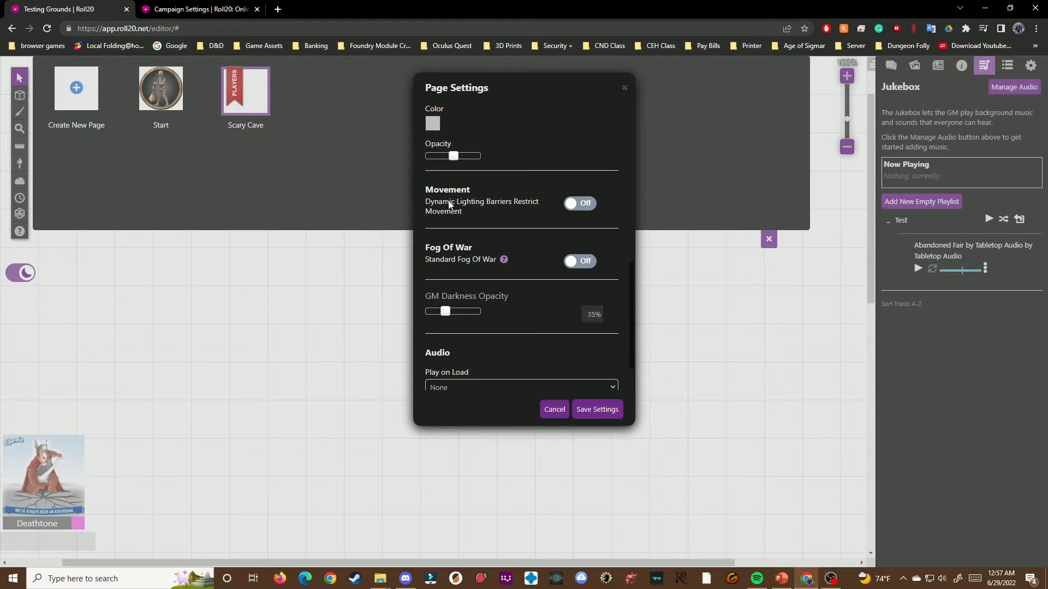
Turn on movement restriction by dynamic lighting barriers and standard Fog of War for the Scary Cave page
{"action": "left_click", "coordinate": [579, 206]}
{"action": "scroll", "coordinate": [506, 270], "scroll_direction": "down", "scroll_amount": 1}
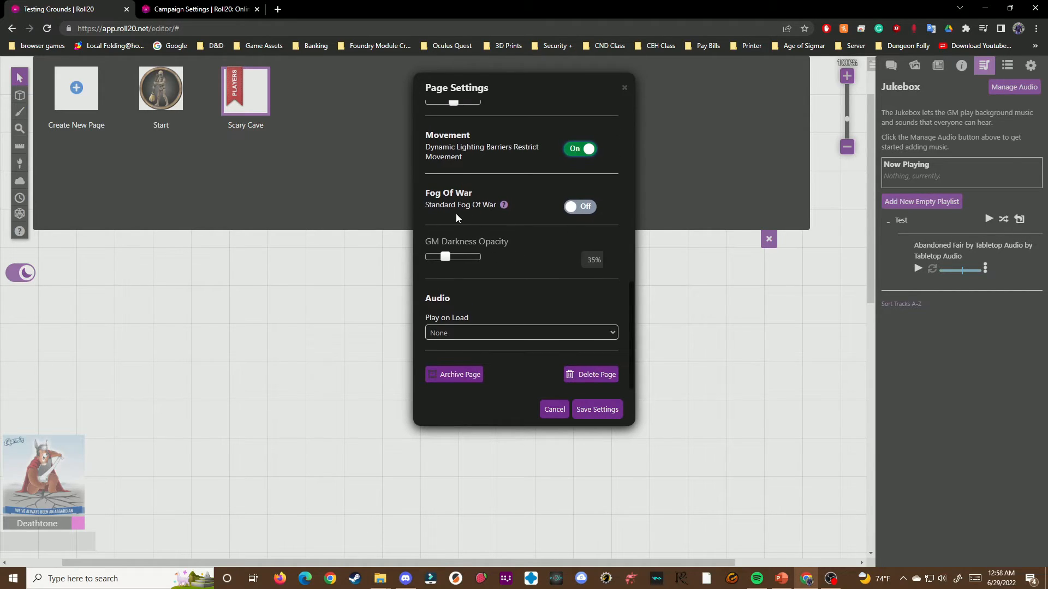
{"action": "left_click", "coordinate": [573, 210]}
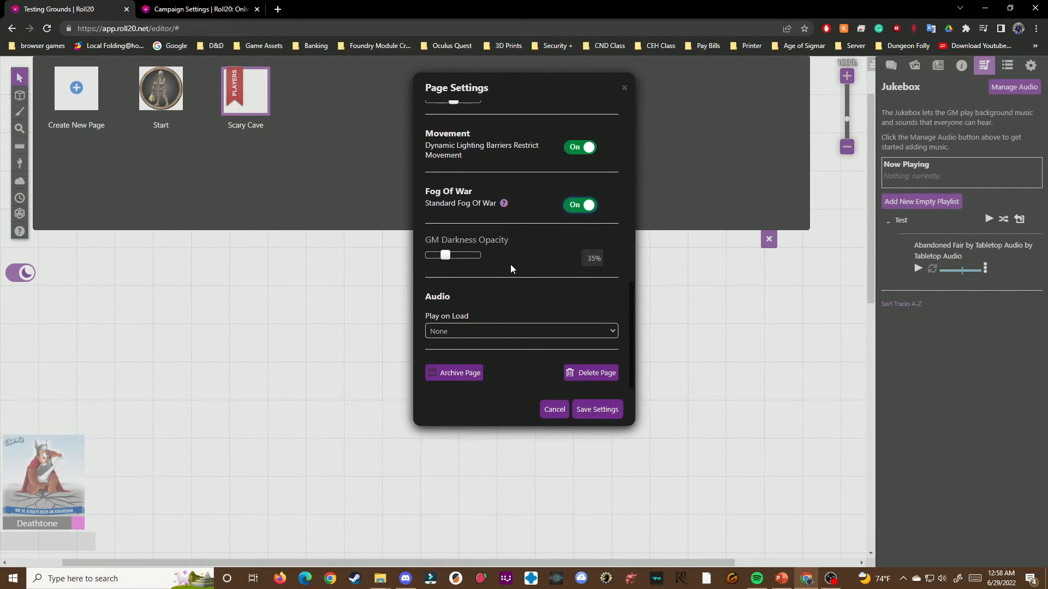
Set the Scary Cave page's Play on Load audio to the Abandoned Fair by Tabletop Audio track and save the settings
{"action": "scroll", "coordinate": [499, 262], "scroll_direction": "up", "scroll_amount": 4}
{"action": "scroll", "coordinate": [499, 262], "scroll_direction": "down", "scroll_amount": 4}
{"action": "left_click", "coordinate": [482, 332]}
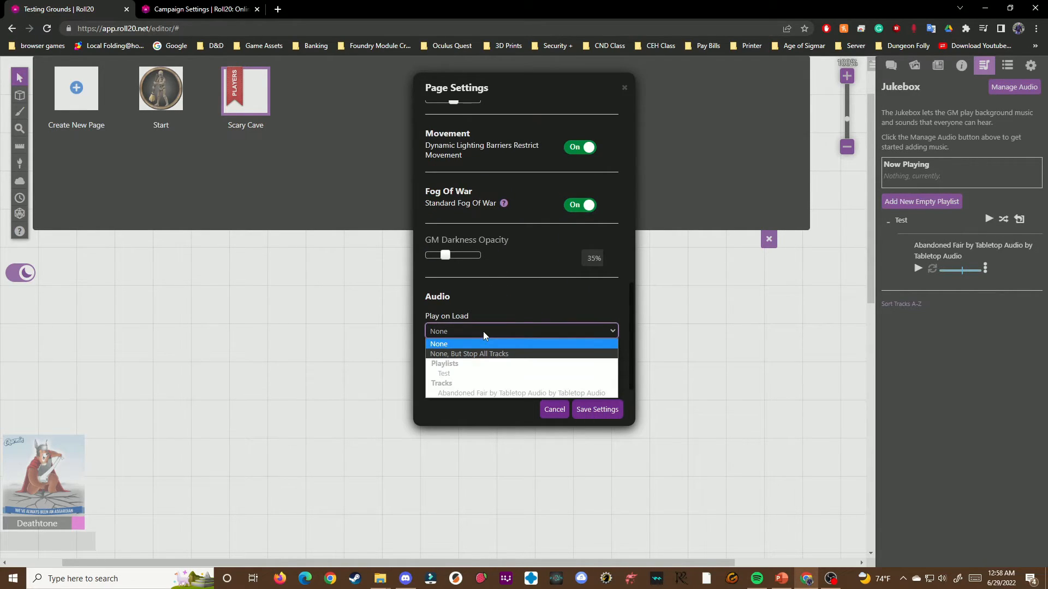
{"action": "left_click", "coordinate": [483, 393]}
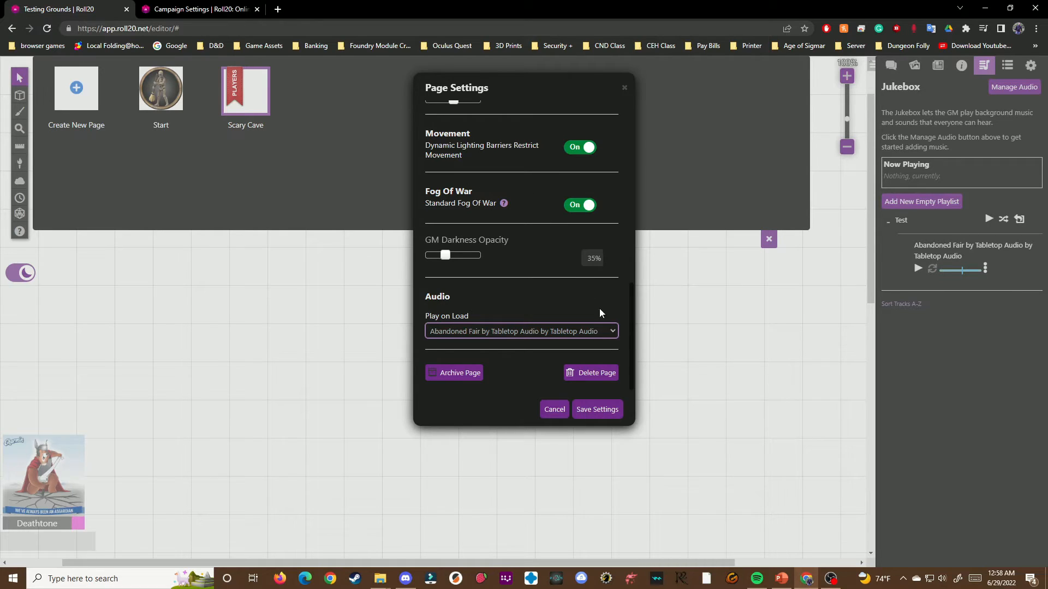
{"action": "left_click", "coordinate": [596, 410]}
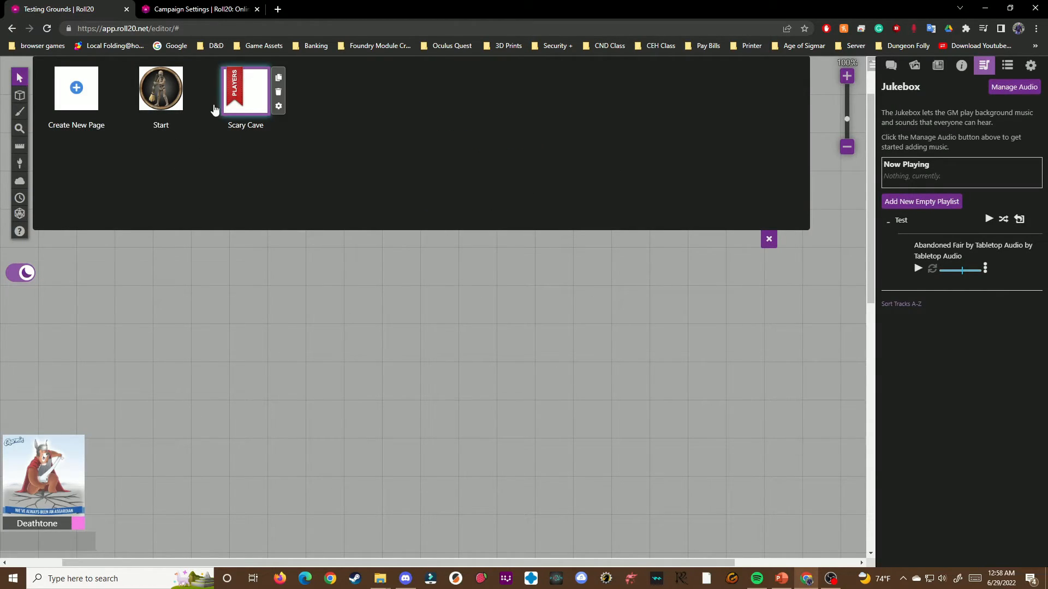
Test the load audio by moving the Players ribbon to Start and back to Scary Cave, and stop the track
{"action": "left_click_drag", "start_coordinate": [235, 87], "coordinate": [159, 98]}
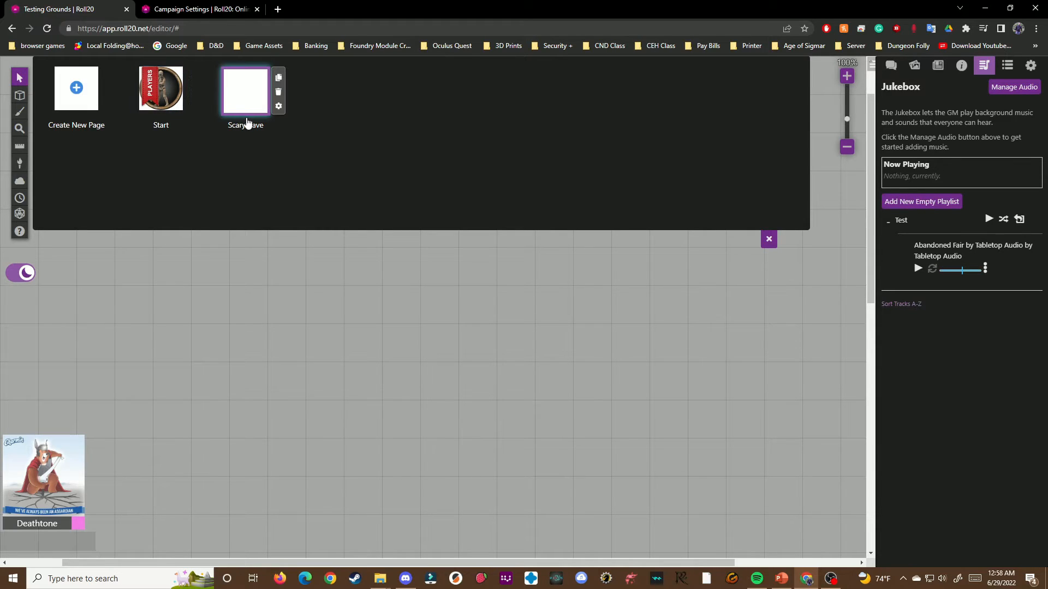
{"action": "left_click_drag", "start_coordinate": [212, 77], "coordinate": [235, 86]}
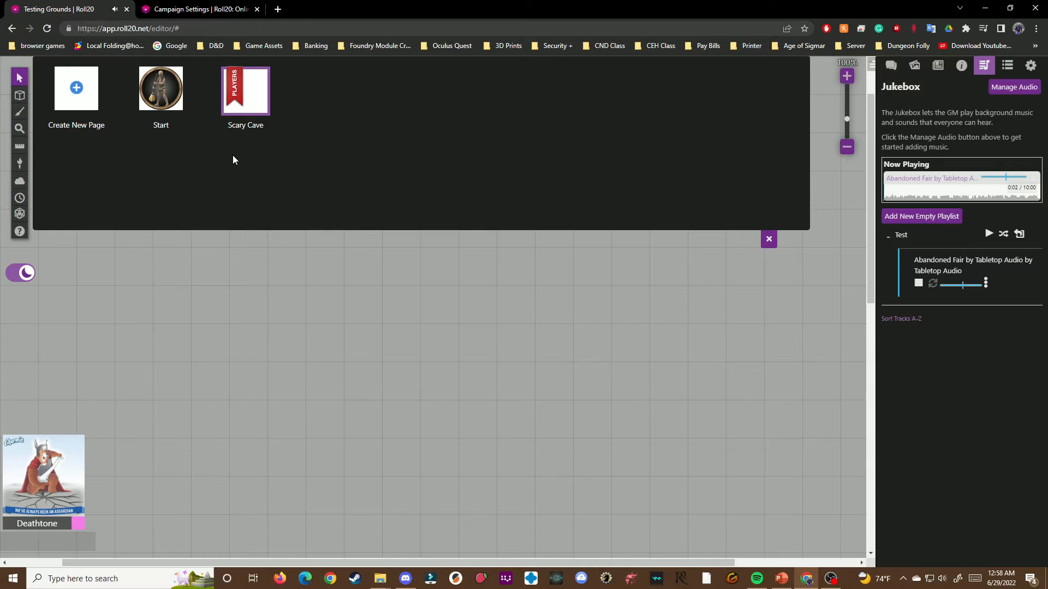
{"action": "mouse_move", "coordinate": [247, 92]}
{"action": "left_click", "coordinate": [918, 285]}
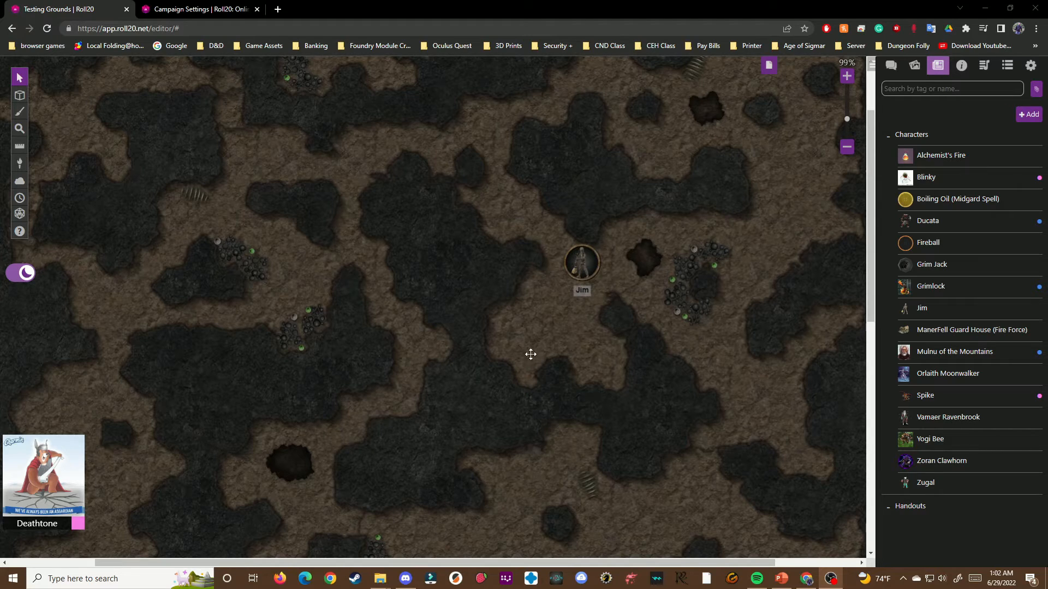
On the Dynamic Lighting layer, draw a closed Wall polygon around the cave chamber containing Jim's token
{"action": "mouse_move", "coordinate": [20, 99]}
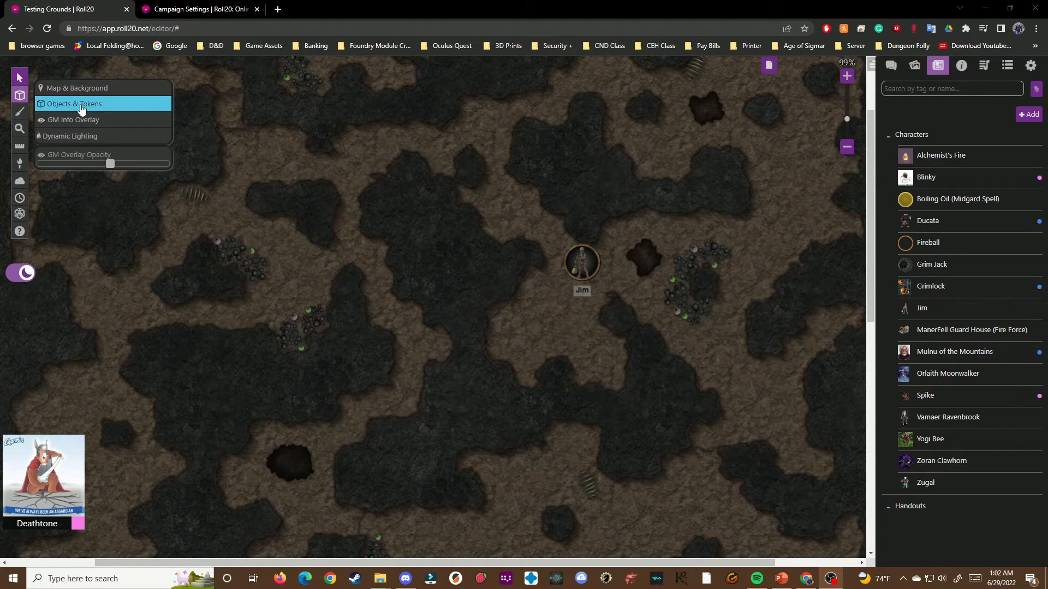
{"action": "left_click", "coordinate": [82, 141]}
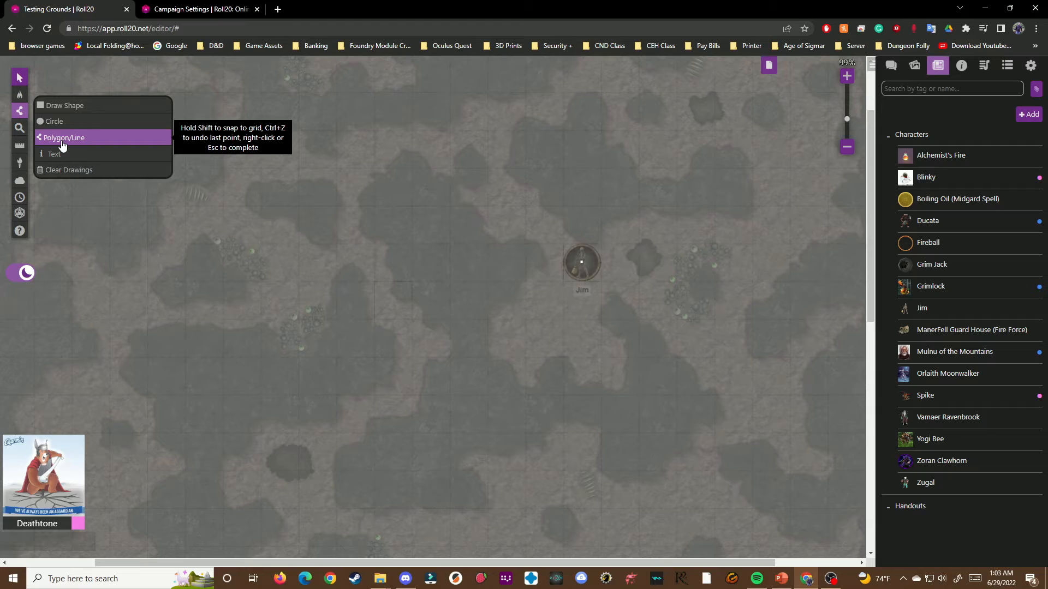
{"action": "left_click", "coordinate": [63, 139]}
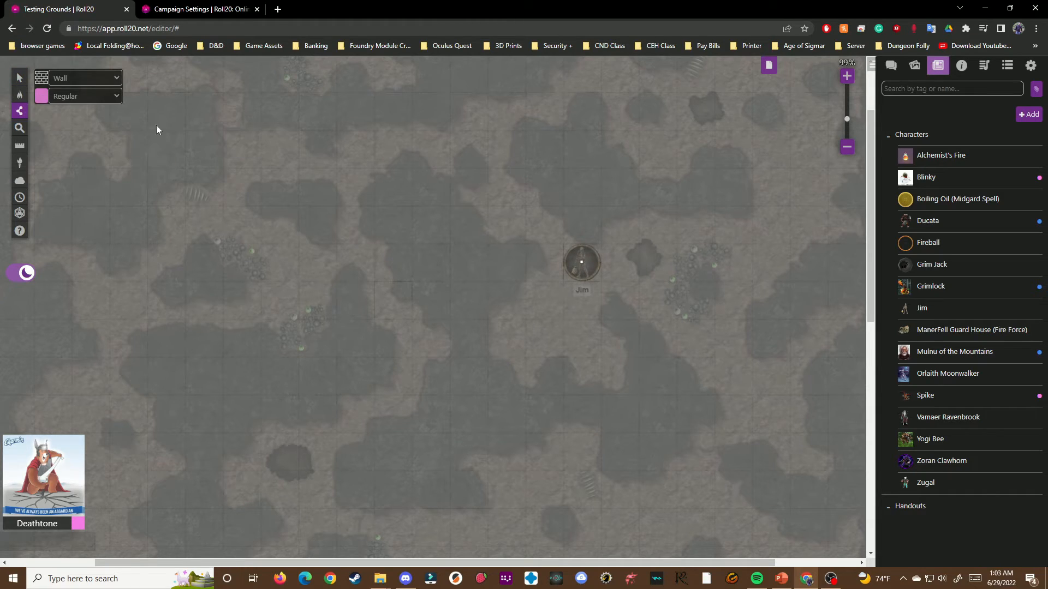
{"action": "left_click", "coordinate": [103, 78]}
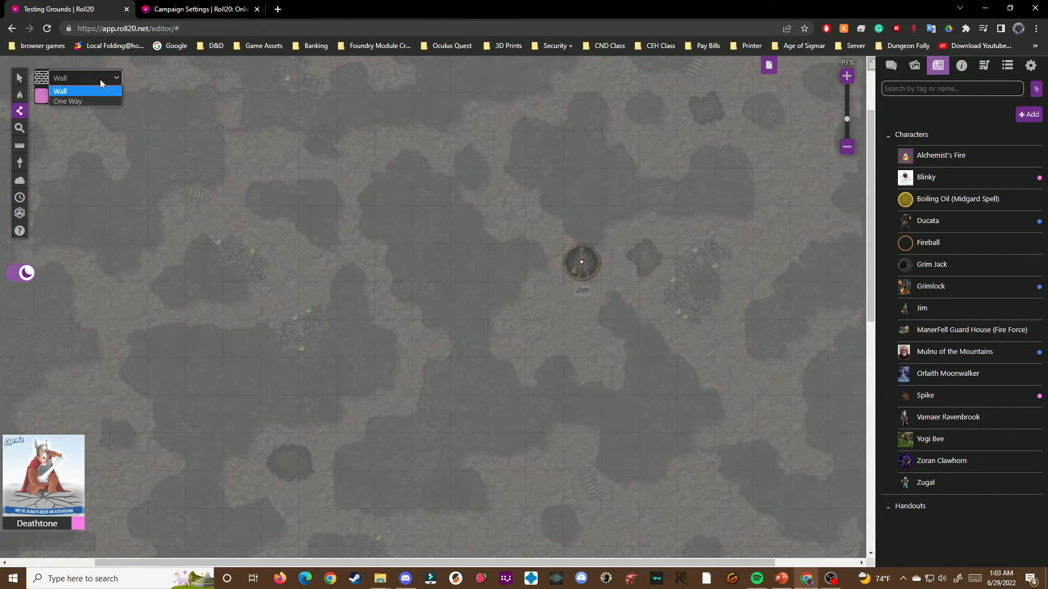
{"action": "left_click", "coordinate": [75, 91]}
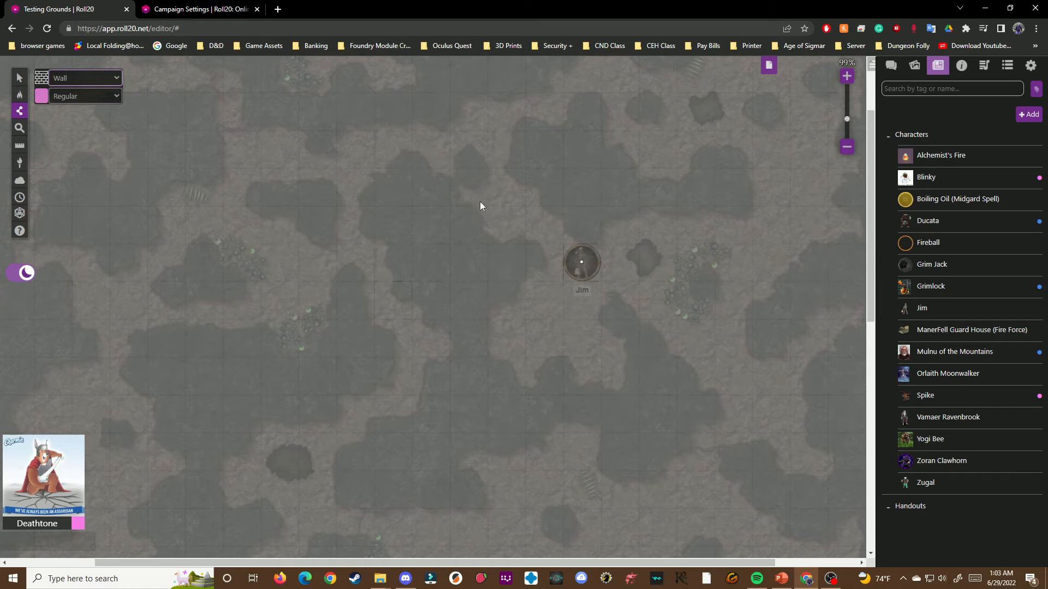
{"action": "left_click", "coordinate": [539, 266]}
{"action": "left_click", "coordinate": [516, 273]}
{"action": "left_click", "coordinate": [512, 295]}
{"action": "left_click", "coordinate": [492, 301]}
{"action": "left_click", "coordinate": [481, 312]}
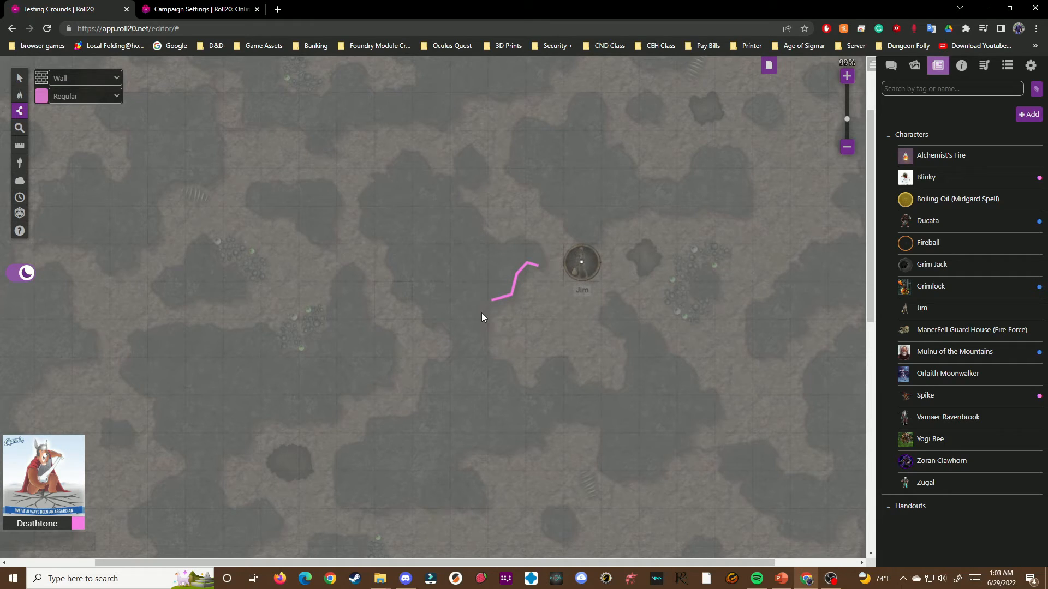
{"action": "left_click", "coordinate": [480, 352]}
{"action": "left_click", "coordinate": [492, 359]}
{"action": "left_click", "coordinate": [504, 368]}
{"action": "left_click", "coordinate": [548, 363]}
{"action": "left_click", "coordinate": [558, 359]}
{"action": "left_click", "coordinate": [568, 360]}
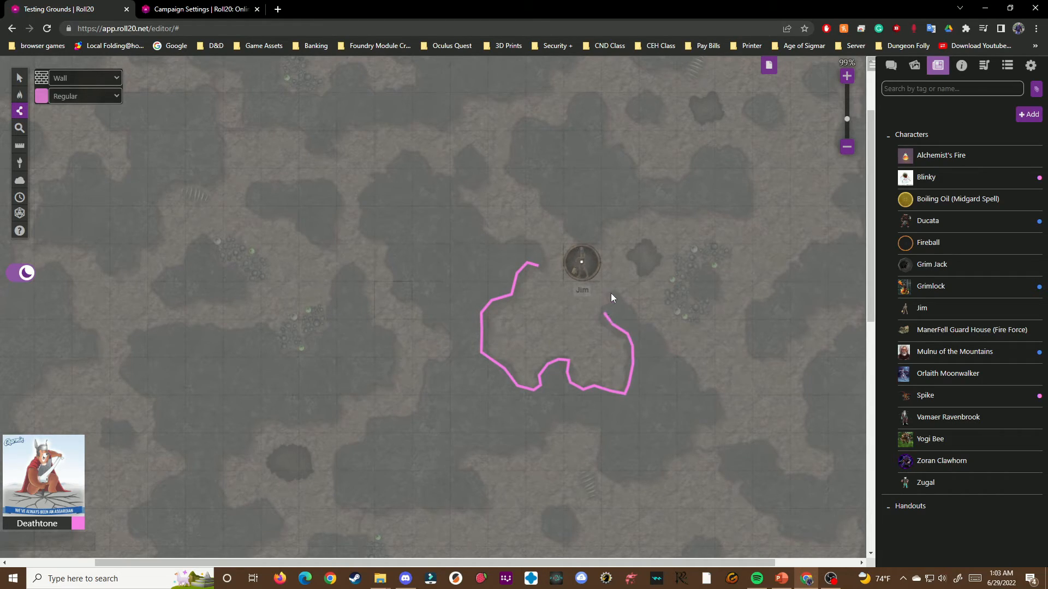
{"action": "left_click", "coordinate": [618, 264]}
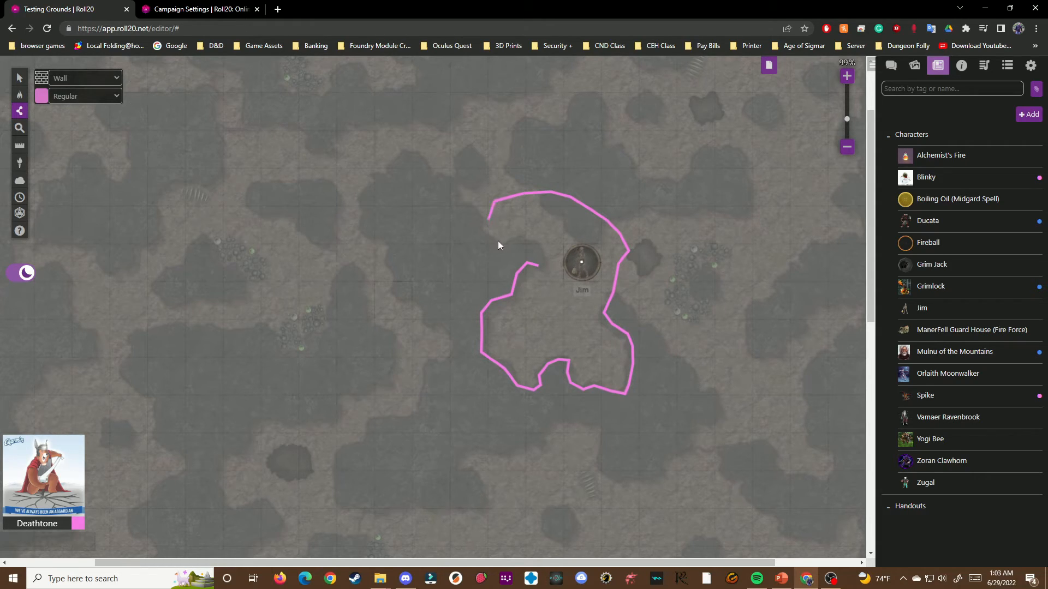
{"action": "double_click", "coordinate": [537, 262]}
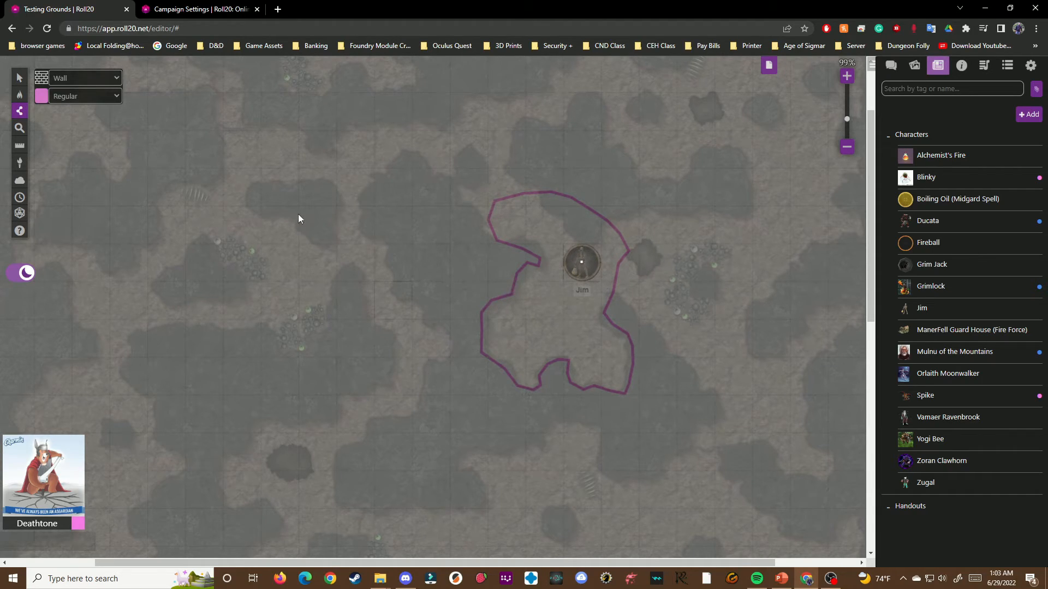
Return to the Objects & Tokens layer with the Select/Move tool active
{"action": "mouse_move", "coordinate": [19, 96]}
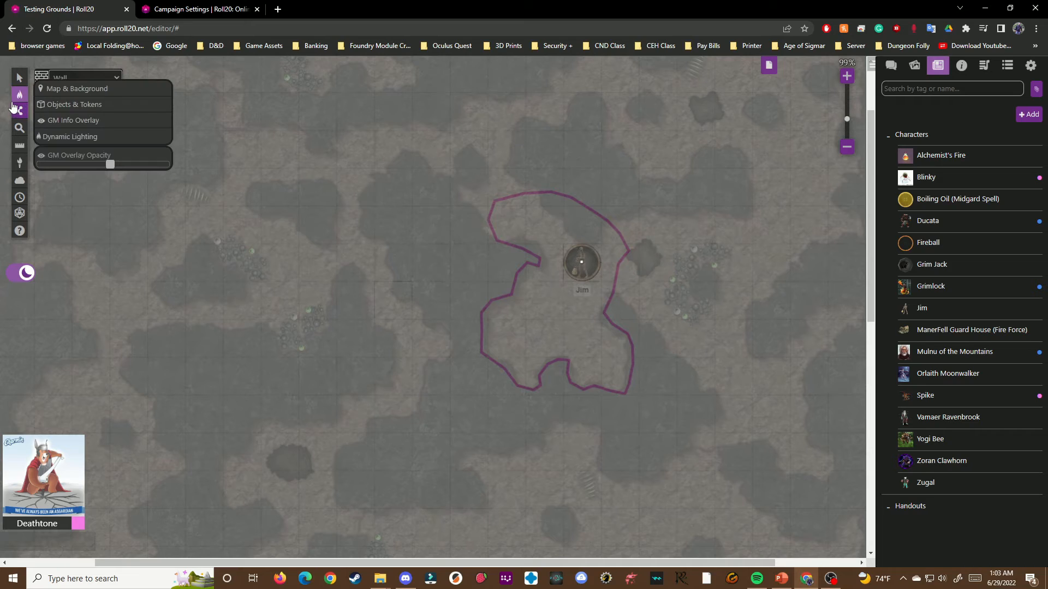
{"action": "left_click", "coordinate": [58, 106]}
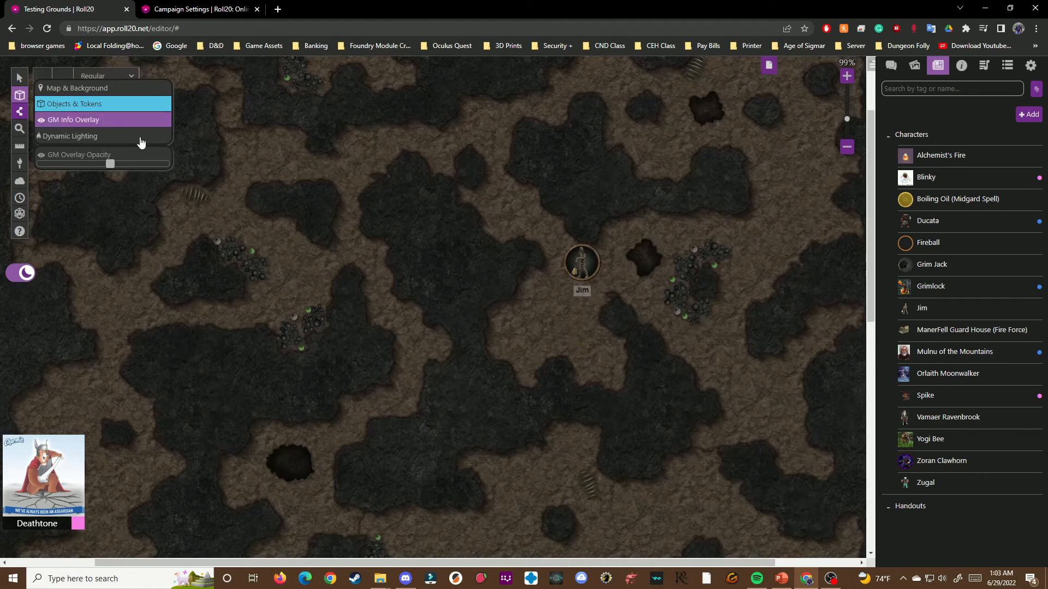
{"action": "mouse_move", "coordinate": [18, 81]}
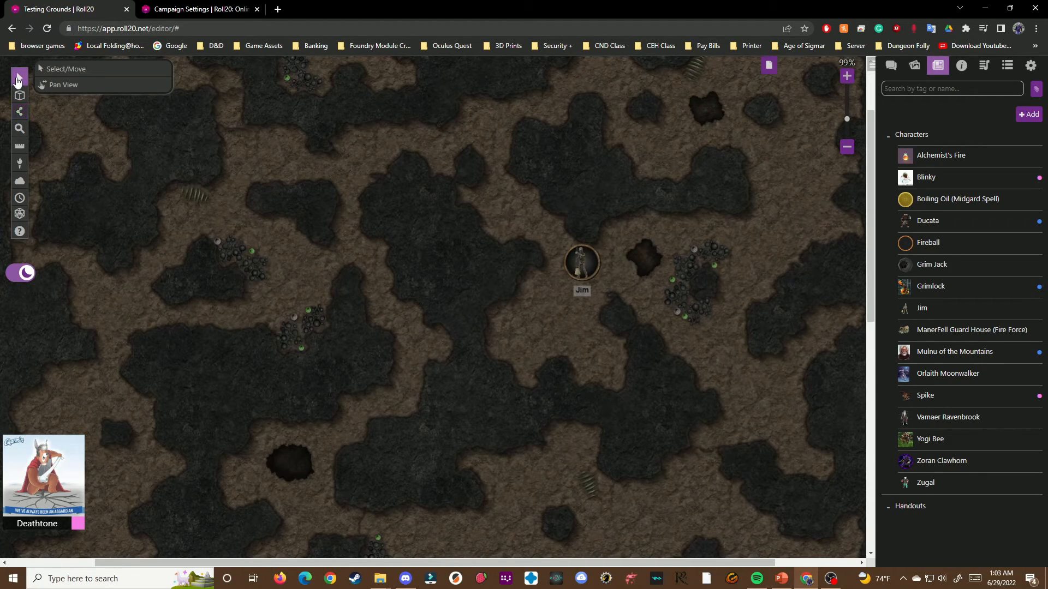
Reopen the Scary Cave page settings and turn on Dynamic Lighting
{"action": "left_click", "coordinate": [768, 73]}
{"action": "mouse_move", "coordinate": [249, 100]}
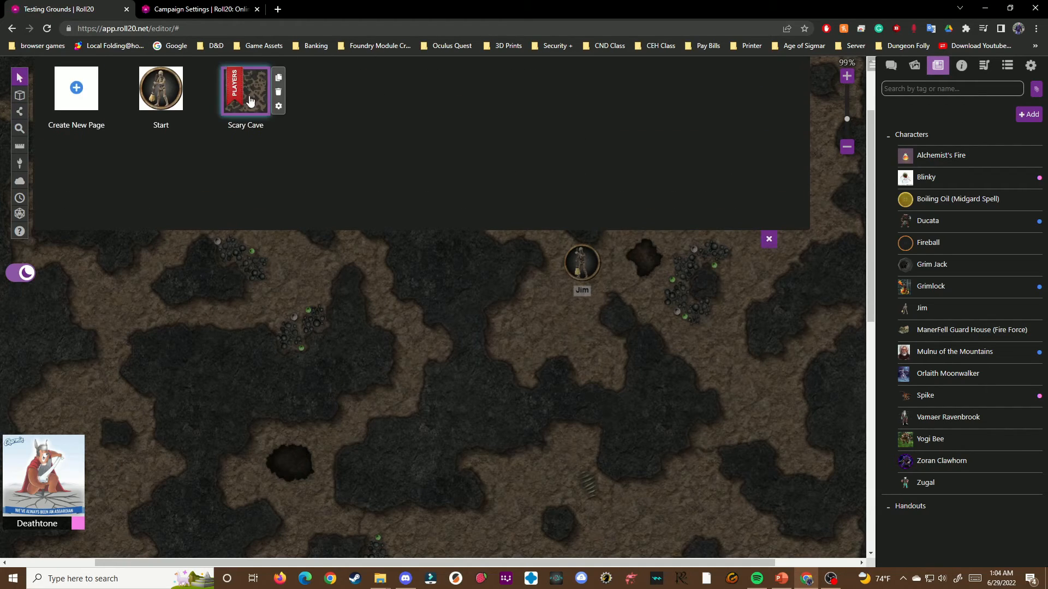
{"action": "left_click", "coordinate": [278, 111]}
{"action": "scroll", "coordinate": [528, 276], "scroll_direction": "down", "scroll_amount": 8}
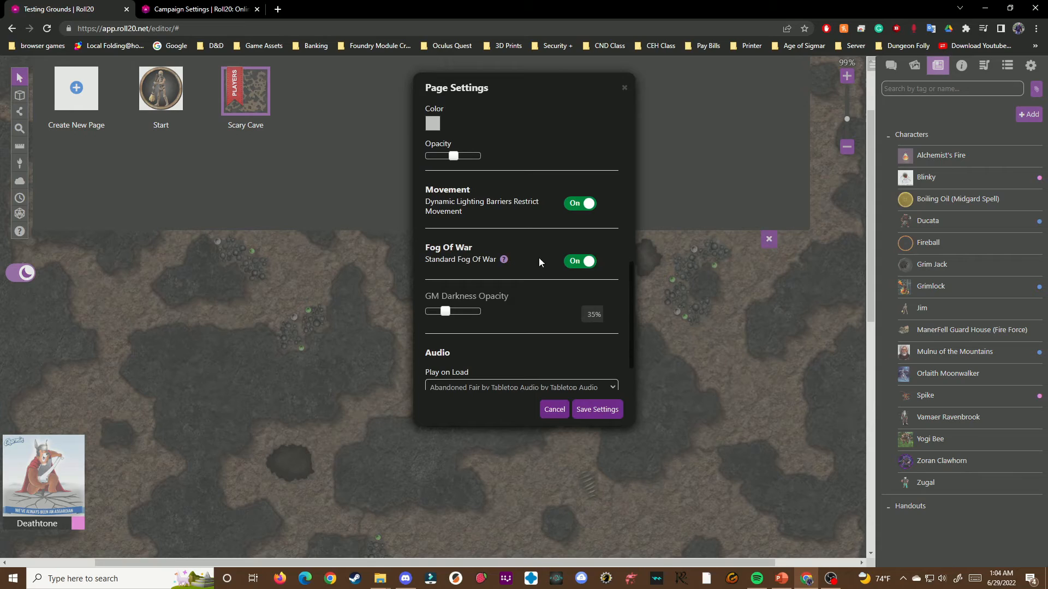
{"action": "scroll", "coordinate": [524, 254], "scroll_direction": "up", "scroll_amount": 5}
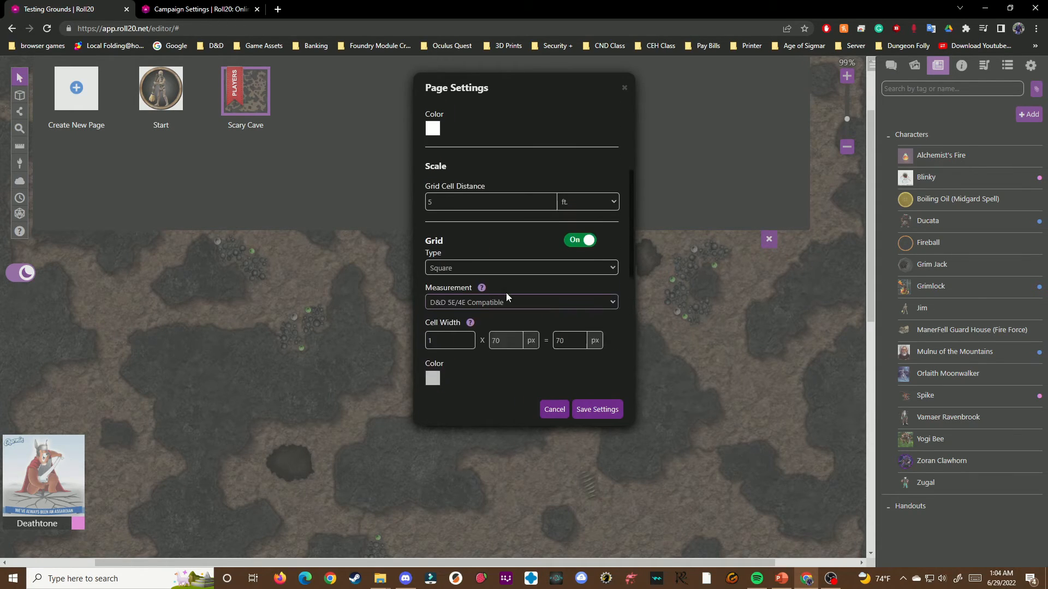
{"action": "scroll", "coordinate": [506, 293], "scroll_direction": "up", "scroll_amount": 4}
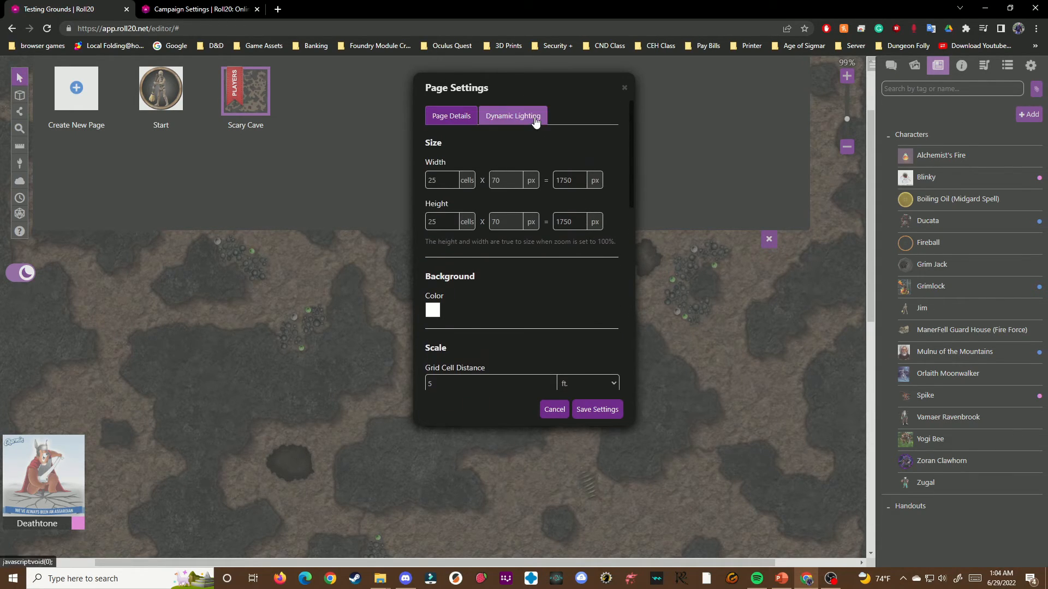
{"action": "left_click", "coordinate": [535, 121]}
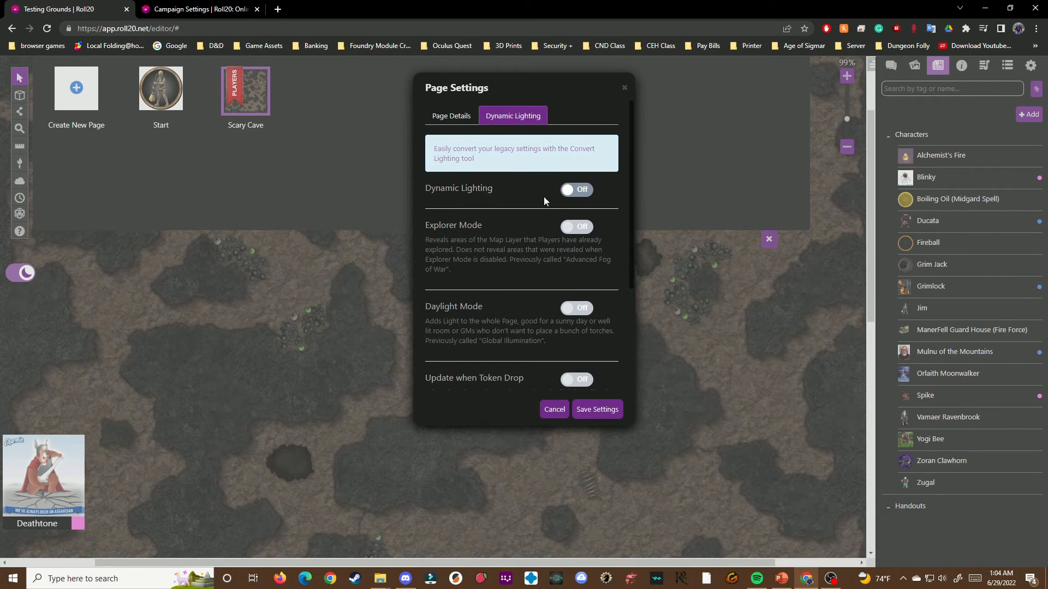
{"action": "left_click", "coordinate": [573, 190]}
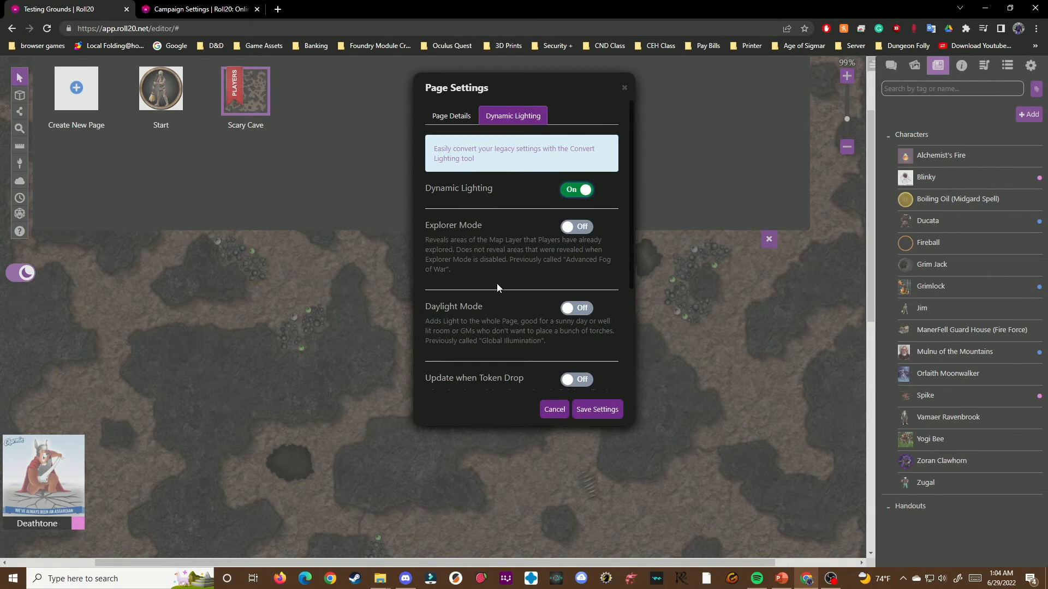
Review the Explorer Mode, Daylight Mode, token drop and GM darkness options, and save the page settings and close the page list
{"action": "scroll", "coordinate": [524, 300], "scroll_direction": "down", "scroll_amount": 2}
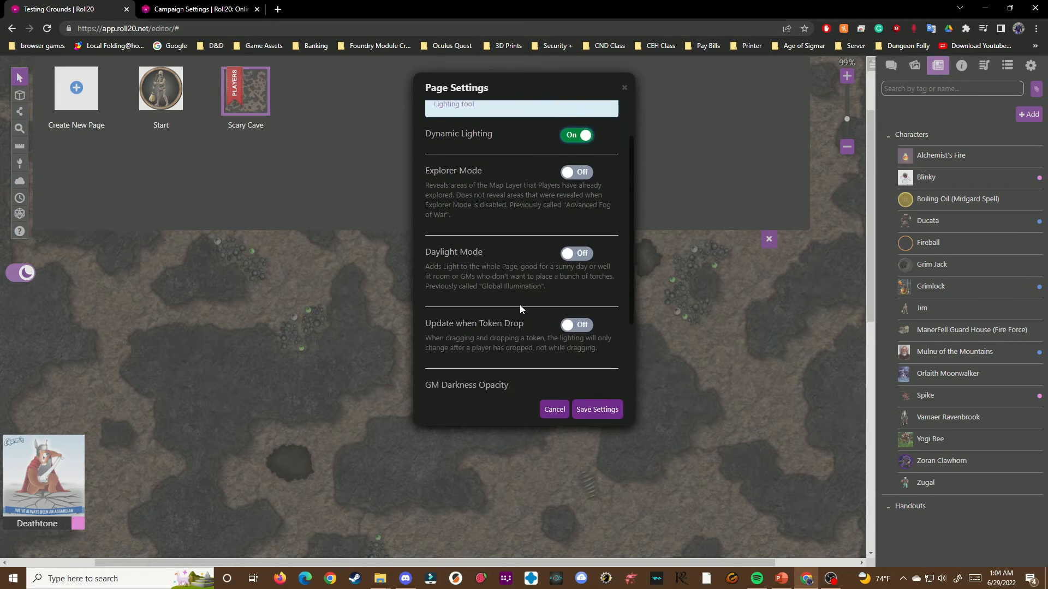
{"action": "scroll", "coordinate": [490, 191], "scroll_direction": "up", "scroll_amount": 1}
{"action": "scroll", "coordinate": [606, 370], "scroll_direction": "down", "scroll_amount": 1}
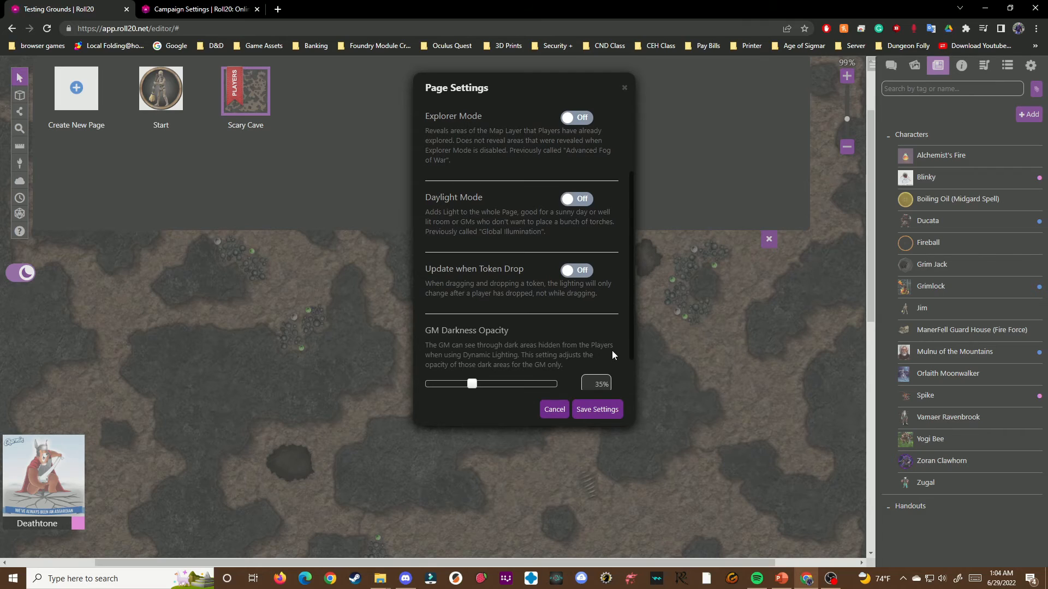
{"action": "scroll", "coordinate": [585, 364], "scroll_direction": "down", "scroll_amount": 1}
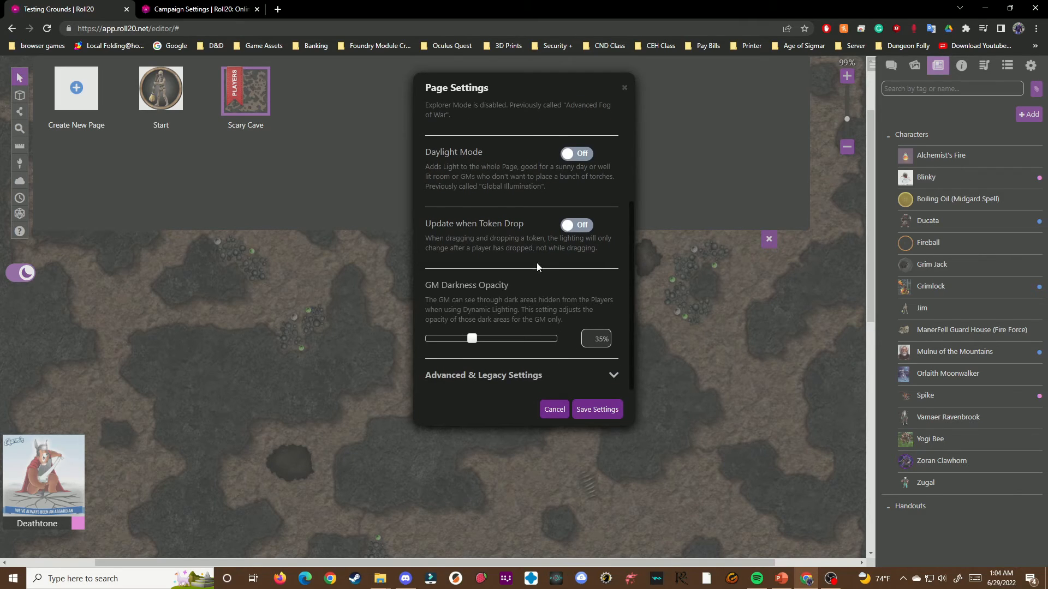
{"action": "scroll", "coordinate": [537, 266], "scroll_direction": "up", "scroll_amount": 3}
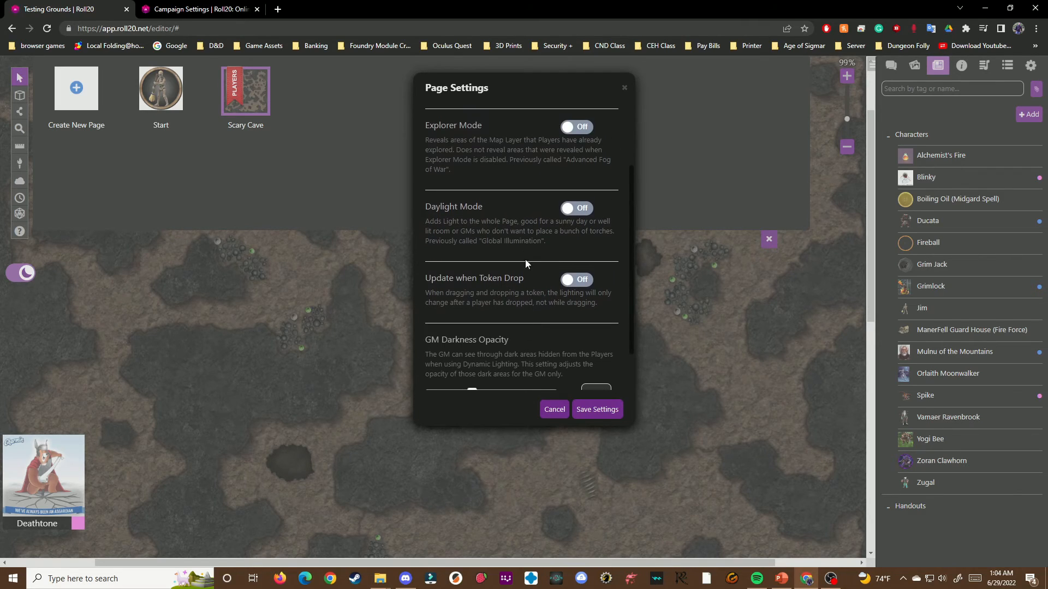
{"action": "left_click", "coordinate": [597, 409]}
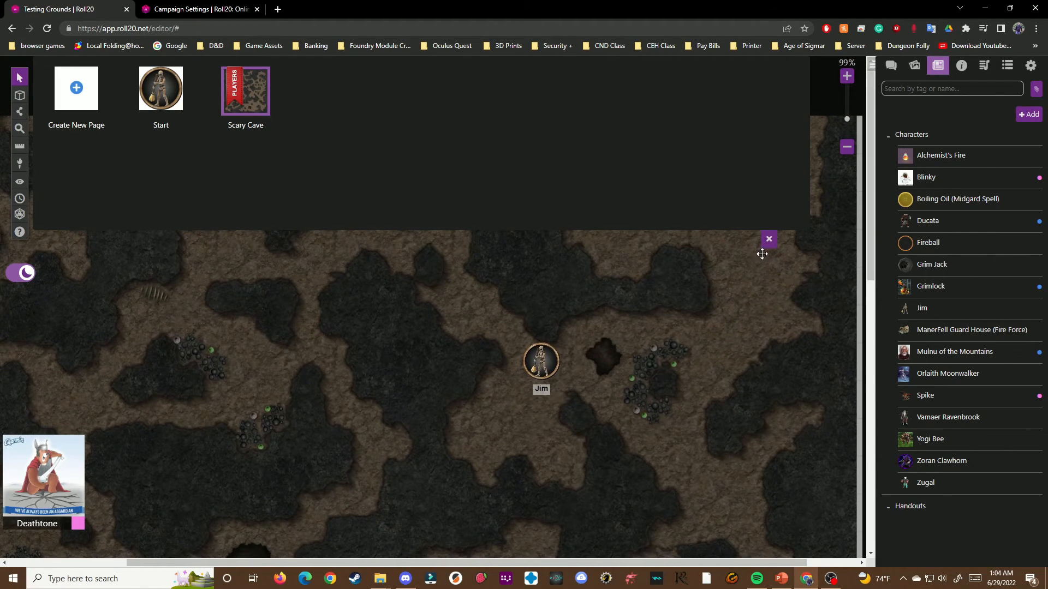
{"action": "left_click", "coordinate": [769, 239]}
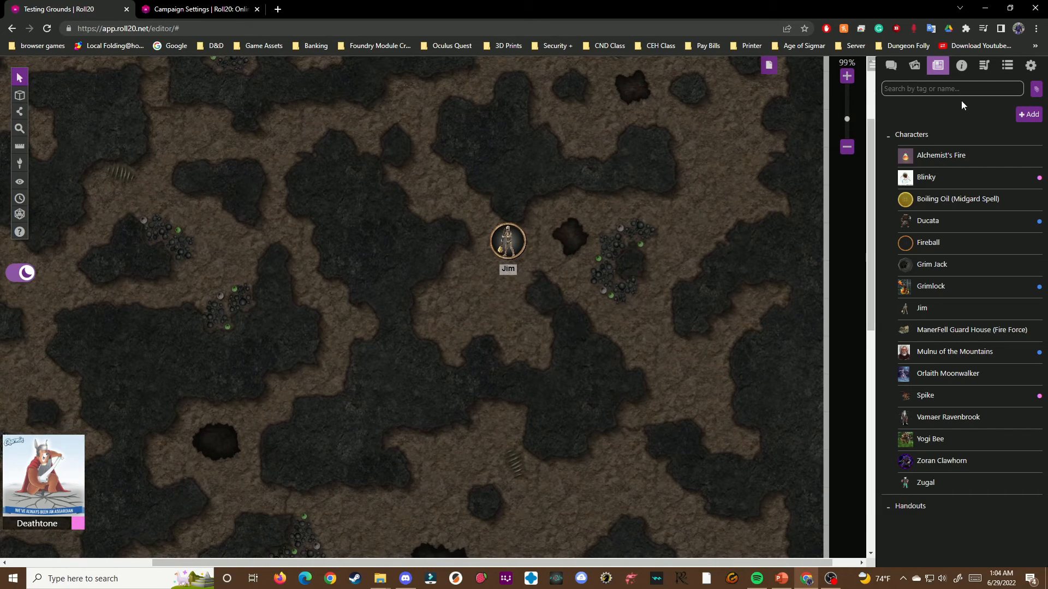
Select Jim's token and rejoin the game as a player from the game settings
{"action": "left_click", "coordinate": [1031, 65]}
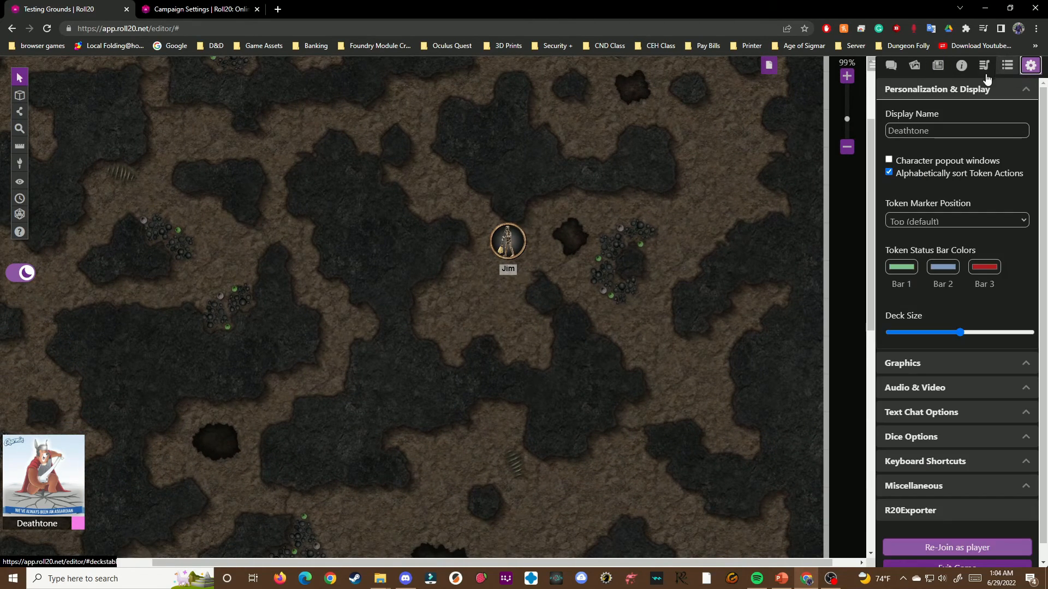
{"action": "left_click", "coordinate": [508, 240]}
{"action": "scroll", "coordinate": [944, 461], "scroll_direction": "down", "scroll_amount": 1}
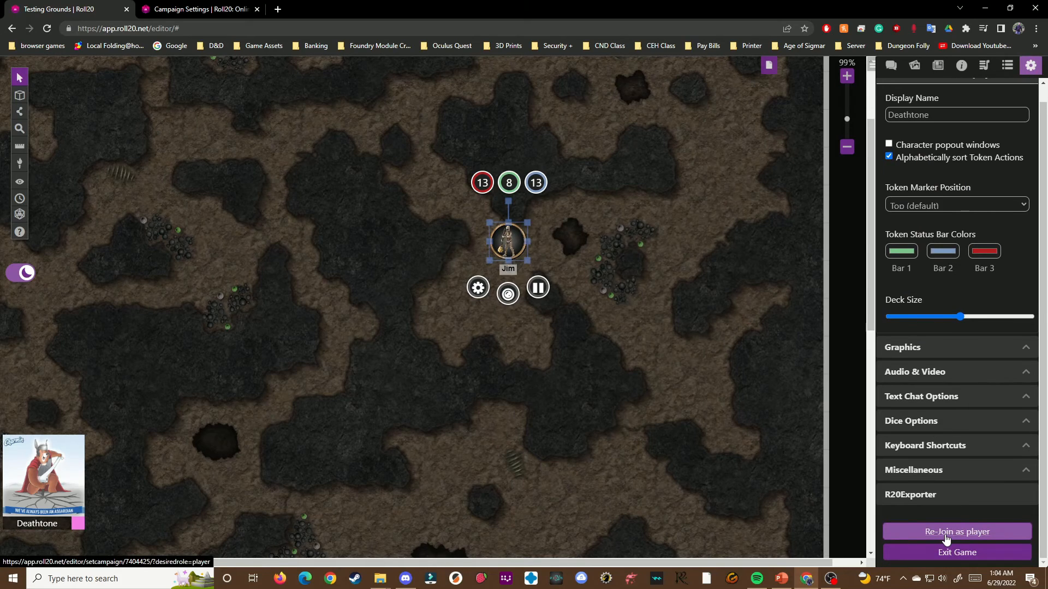
{"action": "left_click", "coordinate": [945, 539]}
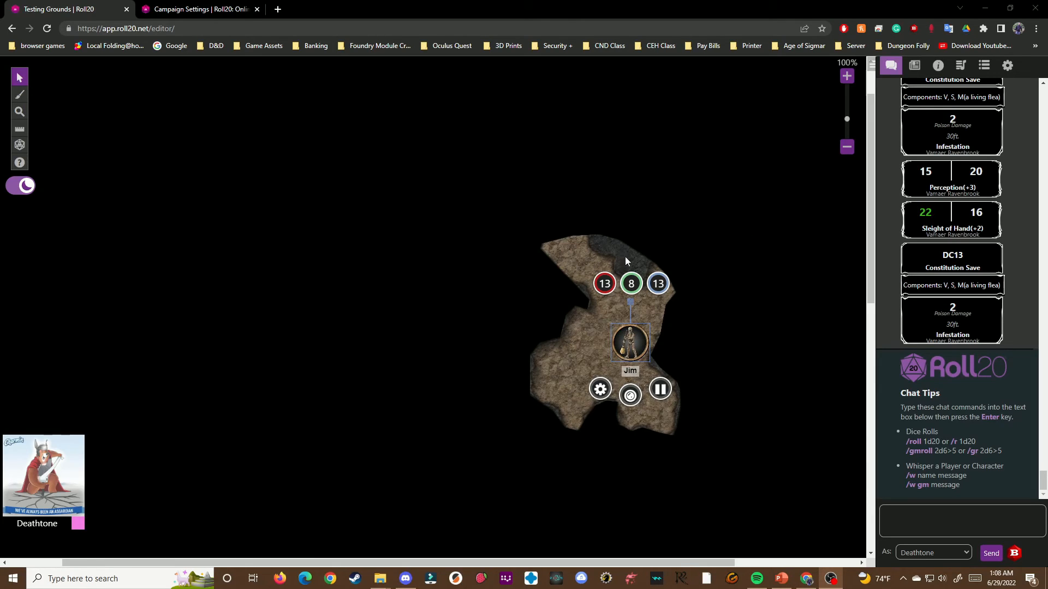
Move Jim's token two cells up and two cells left inside the walled chamber to test the player's line of sight
{"action": "key", "text": "Up"}
{"action": "key", "text": "Up"}
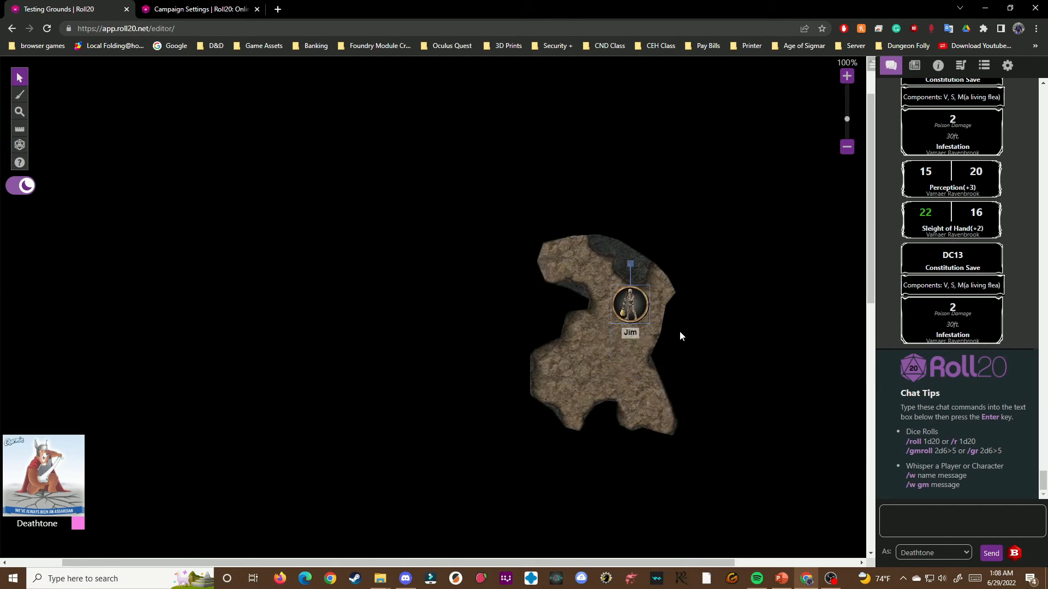
{"action": "key", "text": "Left"}
{"action": "key", "text": "Left"}
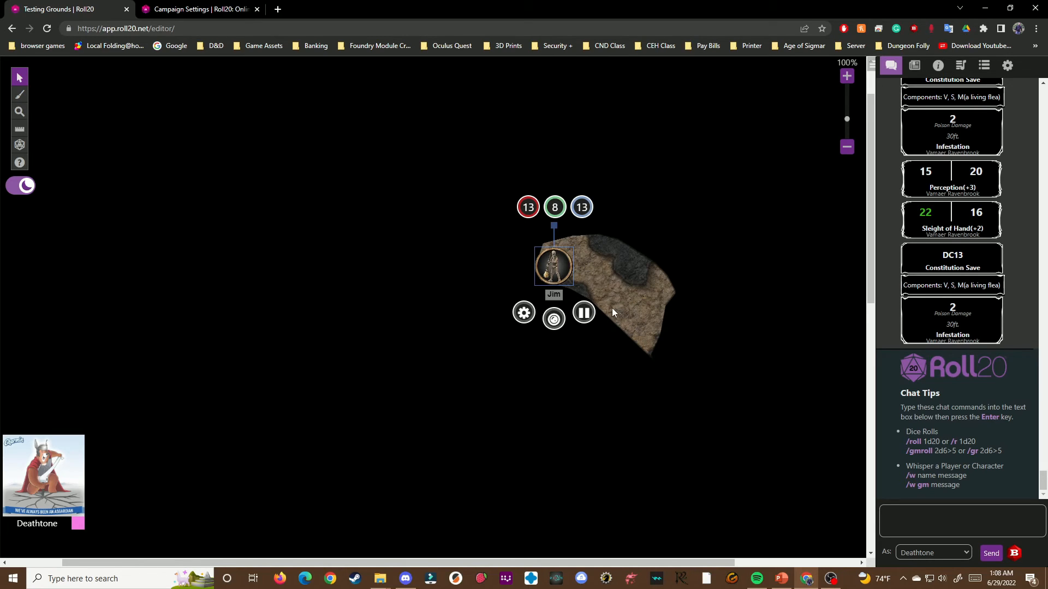
Move Jim's token two cells right, three cells down and one cell left through the chamber to test the player's vision
{"action": "key", "text": "Right"}
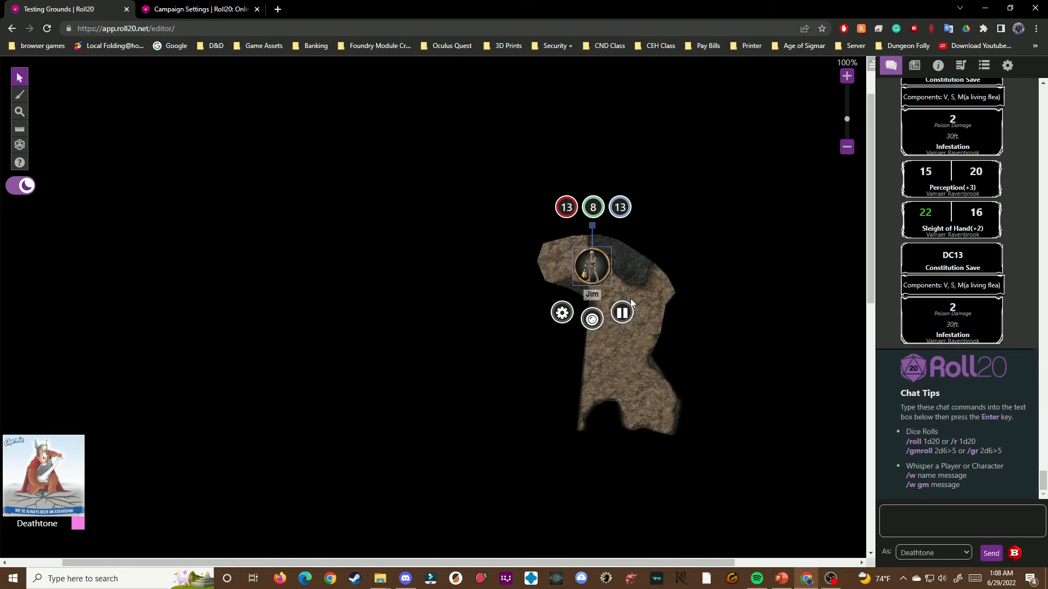
{"action": "key", "text": "Right"}
{"action": "key", "text": "Down"}
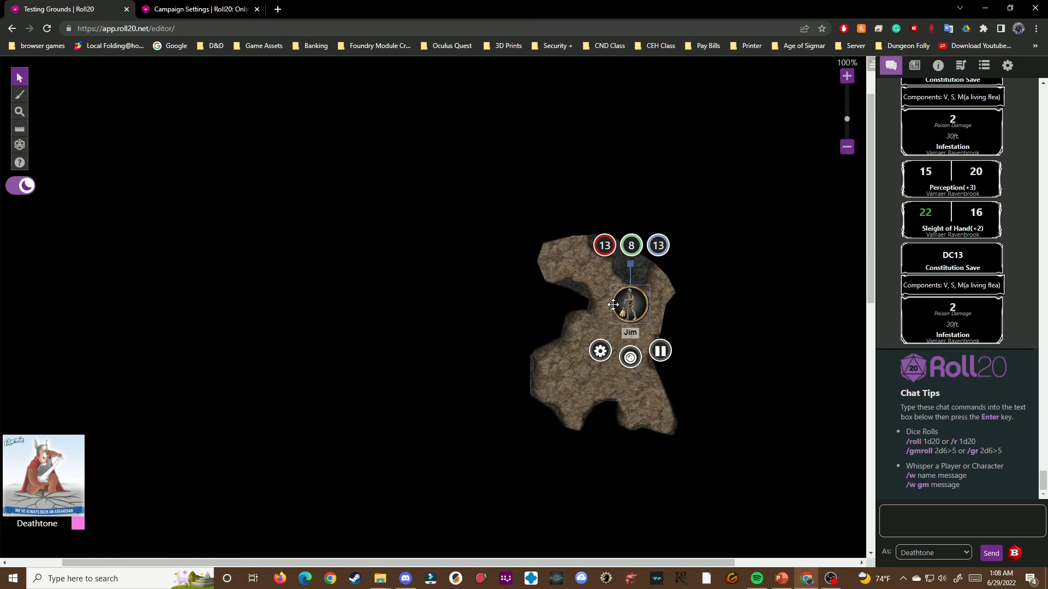
{"action": "key", "text": "Down"}
{"action": "key", "text": "Down"}
{"action": "key", "text": "Left"}
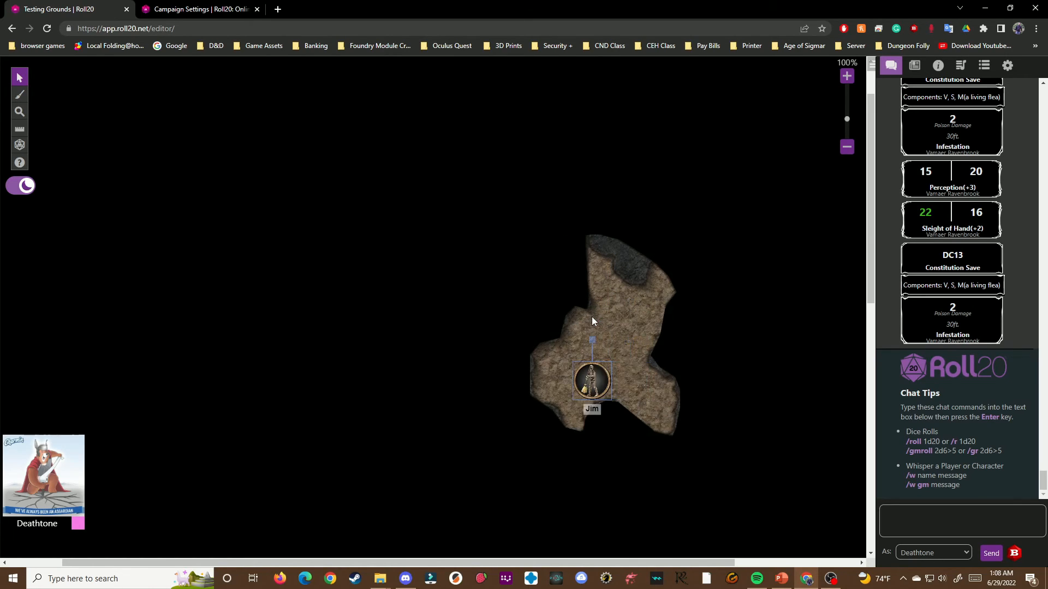
Move Jim's token one cell left, two cells right and three cells up to the chamber's upper wall
{"action": "key", "text": "Left"}
{"action": "key", "text": "Right"}
{"action": "key", "text": "Right"}
{"action": "key", "text": "Up"}
{"action": "key", "text": "Up"}
{"action": "key", "text": "Up"}
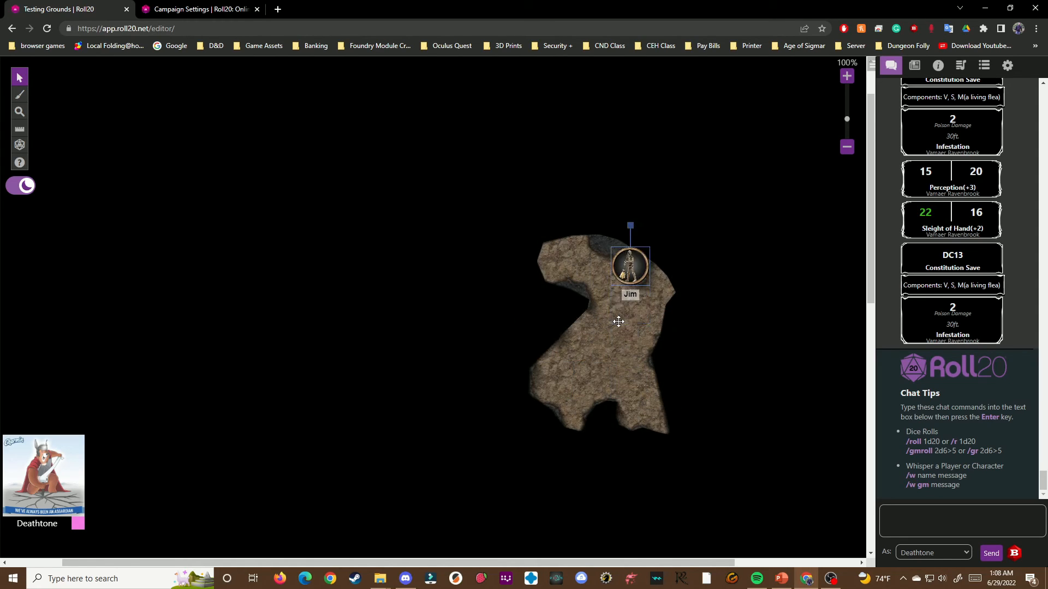
Test the walls by moving Jim's token into the upper-left nook and back, and down through the chamber's lower area
{"action": "key", "text": "Left"}
{"action": "key", "text": "Left"}
{"action": "key", "text": "Right"}
{"action": "key", "text": "Right"}
{"action": "key", "text": "Down"}
{"action": "key", "text": "Down"}
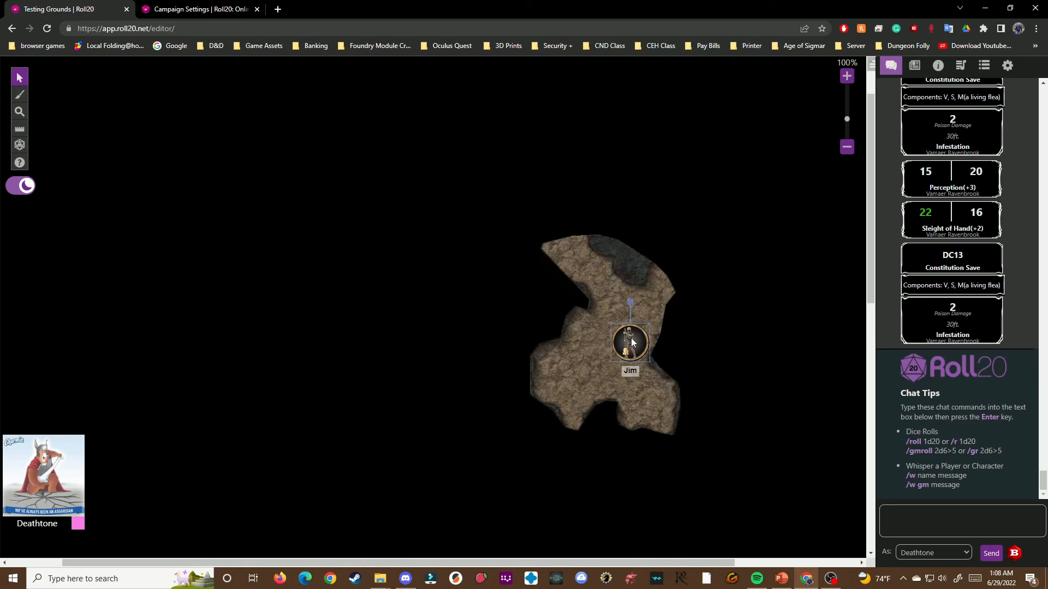
{"action": "key", "text": "Left"}
{"action": "key", "text": "Down"}
{"action": "key", "text": "Left"}
{"action": "key", "text": "Right"}
{"action": "key", "text": "Right"}
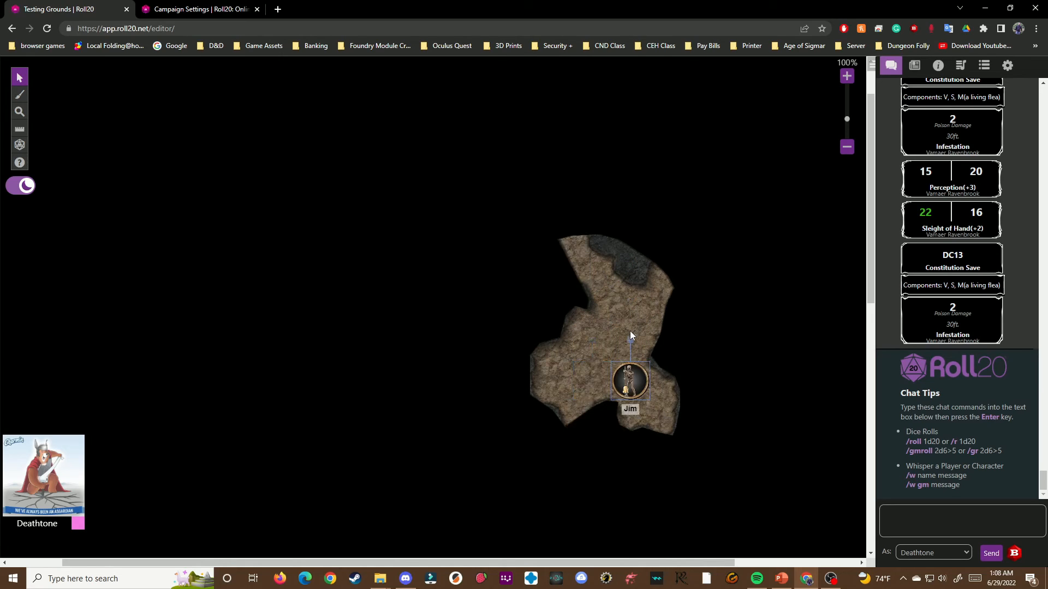
Move Jim's token three cells up, two cells left into the nook and two cells back right
{"action": "key", "text": "Up"}
{"action": "key", "text": "Up"}
{"action": "key", "text": "Up"}
{"action": "key", "text": "Left"}
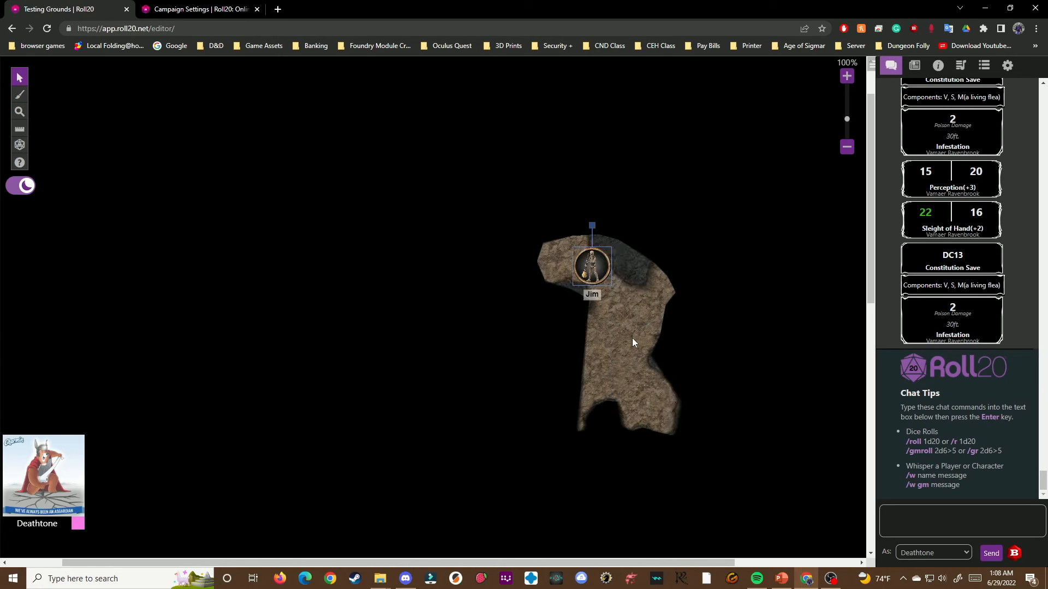
{"action": "key", "text": "Left"}
{"action": "key", "text": "Right"}
{"action": "key", "text": "Right"}
Move Jim's token two cells down, one cell left and back, and two cells up to the upper wall
{"action": "key", "text": "Down"}
{"action": "key", "text": "Down"}
{"action": "key", "text": "Left"}
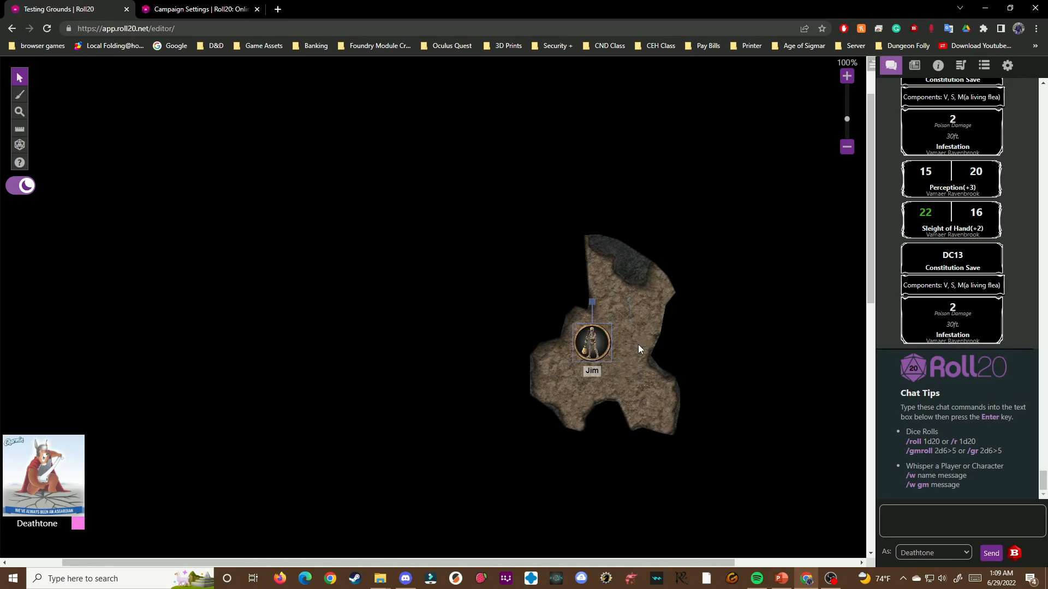
{"action": "key", "text": "Right"}
{"action": "key", "text": "Up"}
{"action": "key", "text": "Up"}
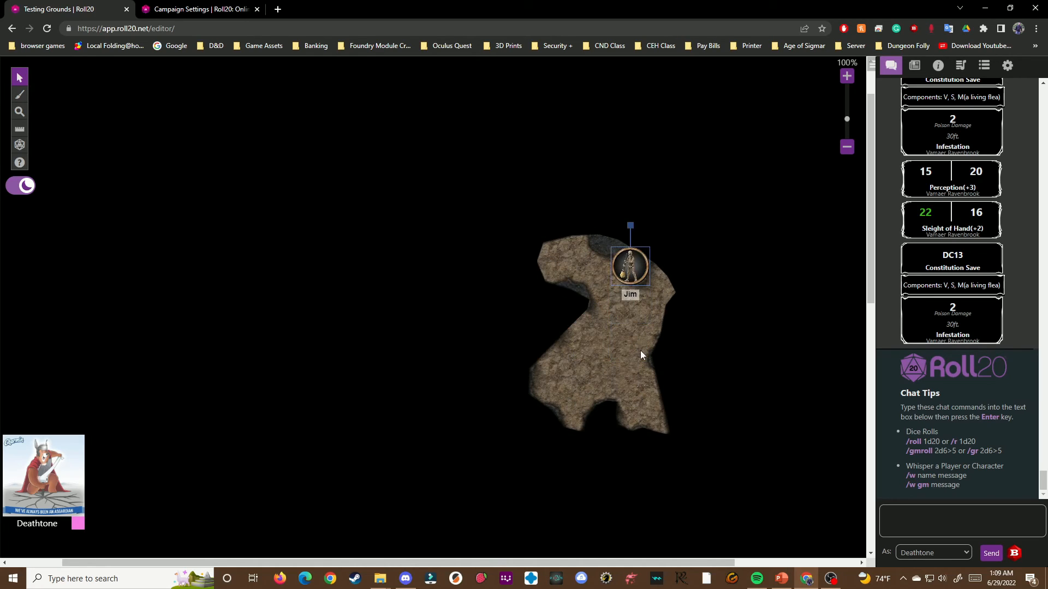
Walk Jim's token into the nook and back, and around the lower-left area to the middle of the chamber
{"action": "key", "text": "Left"}
{"action": "key", "text": "Left"}
{"action": "key", "text": "Right"}
{"action": "key", "text": "Right"}
{"action": "key", "text": "Down"}
{"action": "key", "text": "Down"}
{"action": "key", "text": "Left"}
{"action": "key", "text": "Left"}
{"action": "key", "text": "Down"}
{"action": "key", "text": "Right"}
{"action": "key", "text": "Right"}
{"action": "key", "text": "Up"}
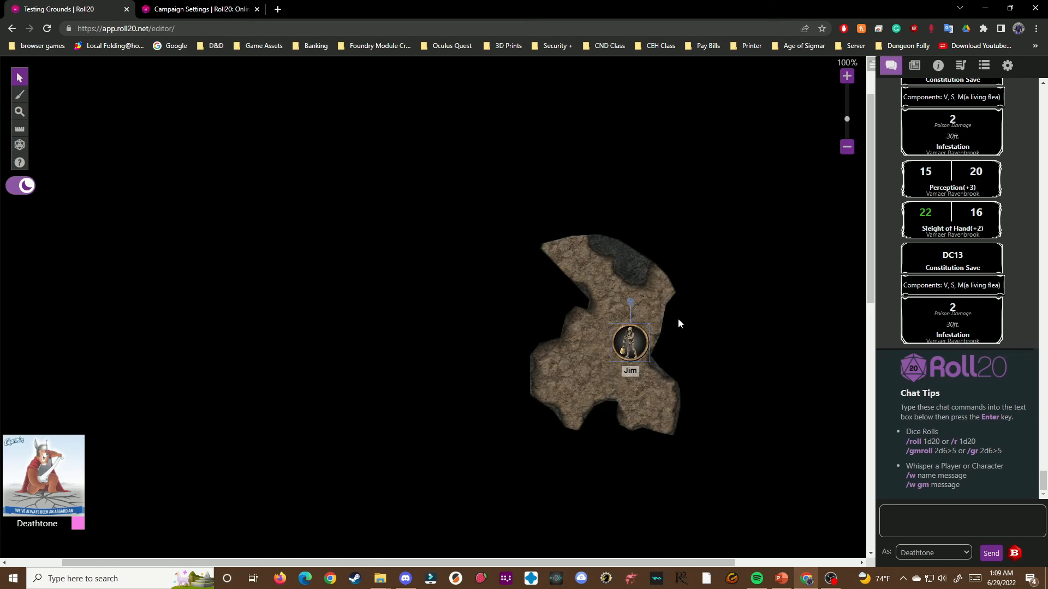
Shift Jim's token side to side mid-chamber, revisit the upper nook, and return two cells down from the upper wall
{"action": "key", "text": "Left"}
{"action": "key", "text": "Right"}
{"action": "key", "text": "Left"}
{"action": "key", "text": "Right"}
{"action": "key", "text": "Up"}
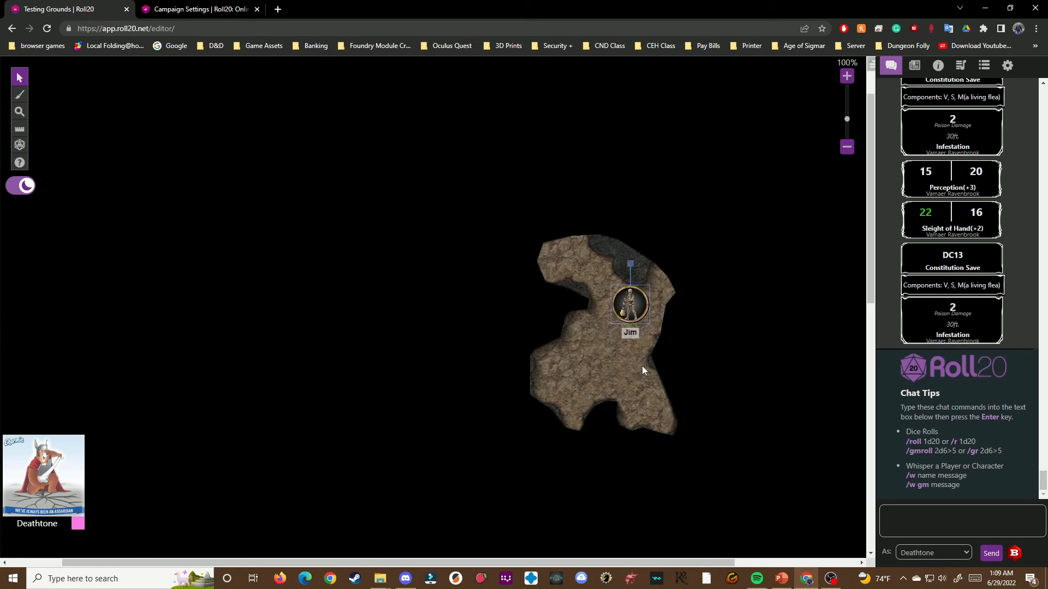
{"action": "key", "text": "Up"}
{"action": "key", "text": "Left"}
{"action": "key", "text": "Left"}
{"action": "key", "text": "Right"}
{"action": "key", "text": "Right"}
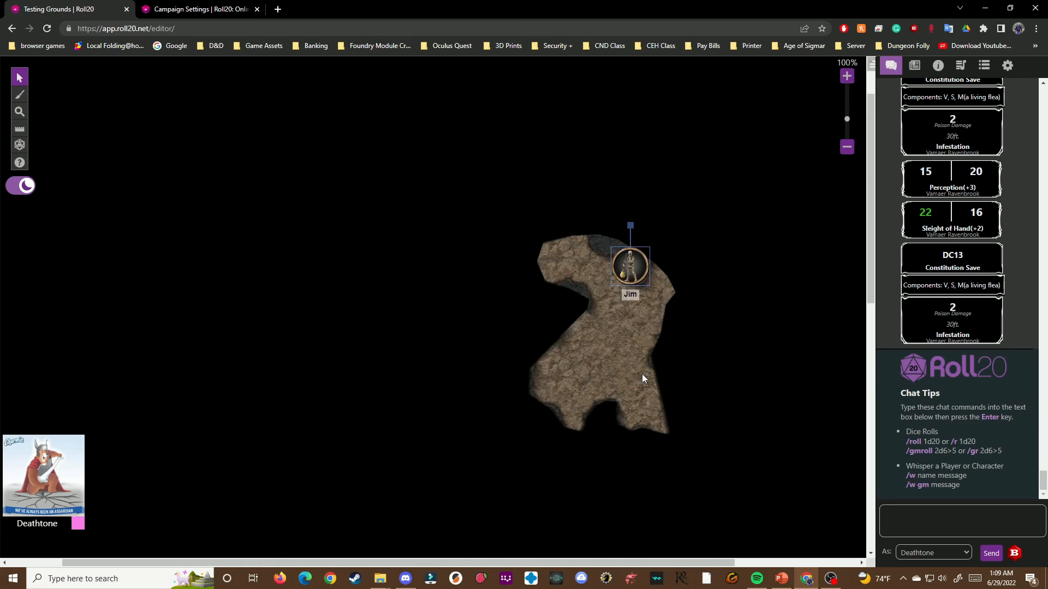
{"action": "key", "text": "Down"}
{"action": "key", "text": "Down"}
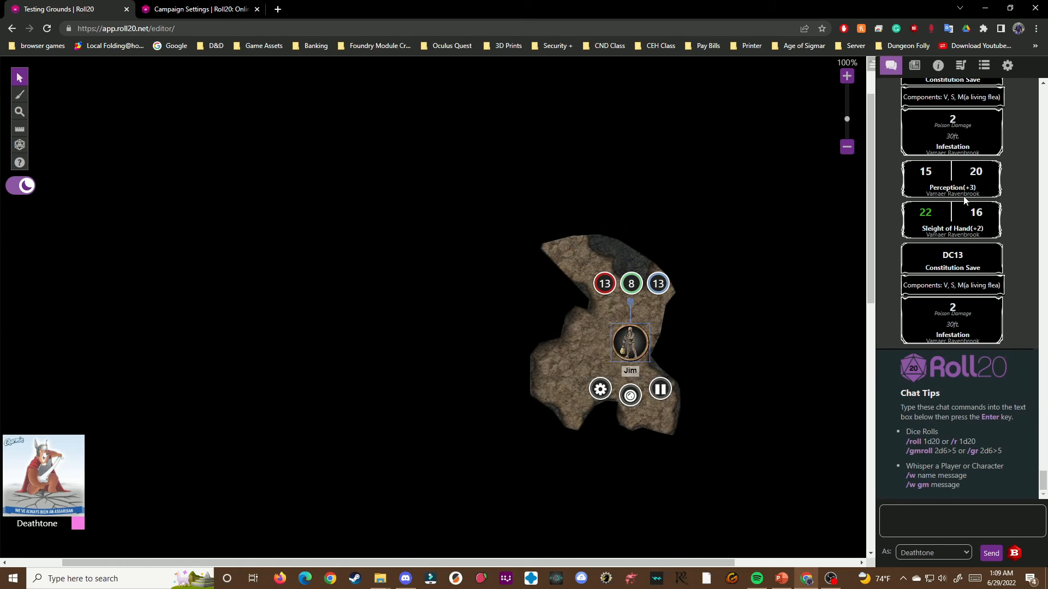
Rejoin as GM, turn off Dynamic Lighting Barriers Restrict Movement in the Scary Cave page settings, and save
{"action": "left_click", "coordinate": [1007, 65]}
{"action": "left_click", "coordinate": [956, 532]}
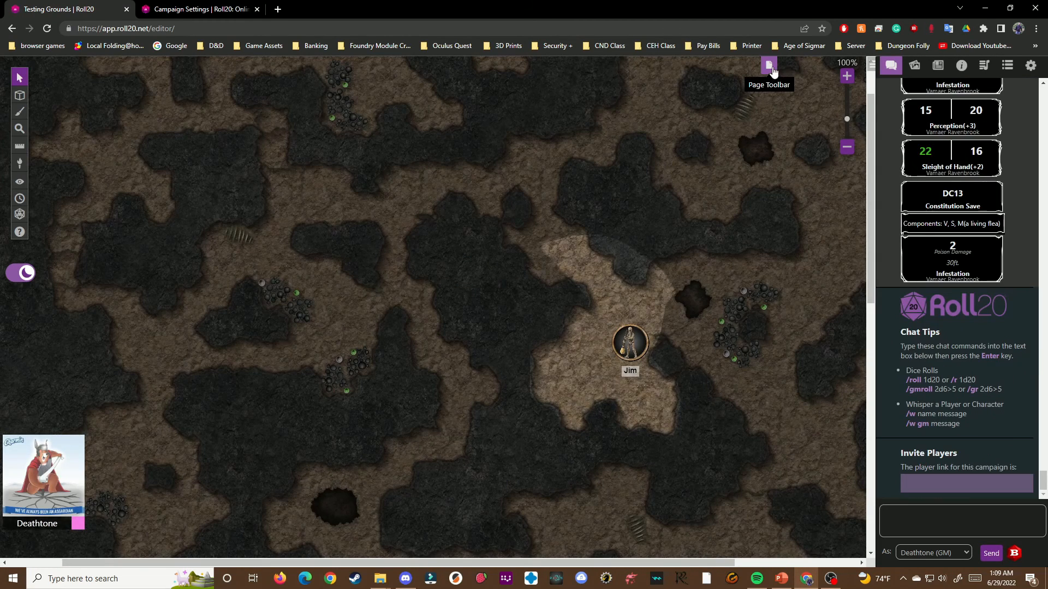
{"action": "left_click", "coordinate": [772, 72]}
{"action": "left_click", "coordinate": [276, 78]}
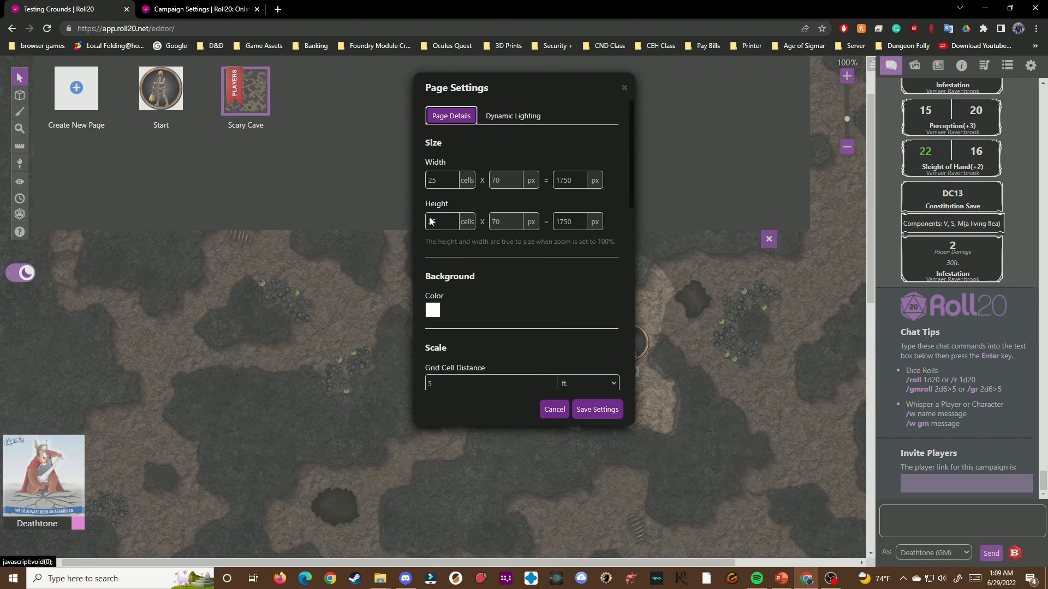
{"action": "scroll", "coordinate": [473, 248], "scroll_direction": "down", "scroll_amount": 10}
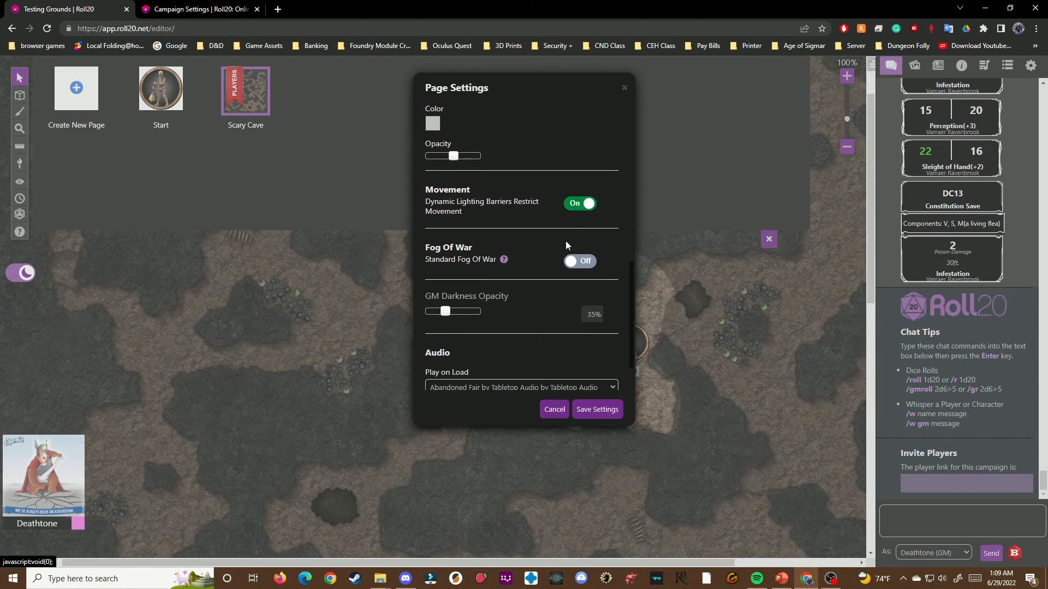
{"action": "left_click", "coordinate": [590, 204]}
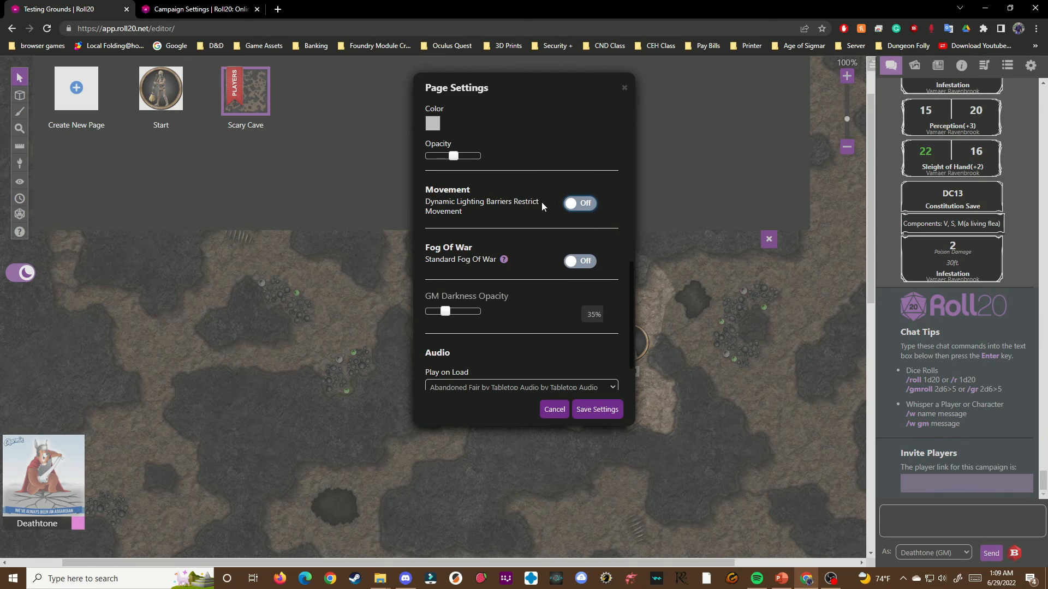
{"action": "left_click", "coordinate": [595, 417]}
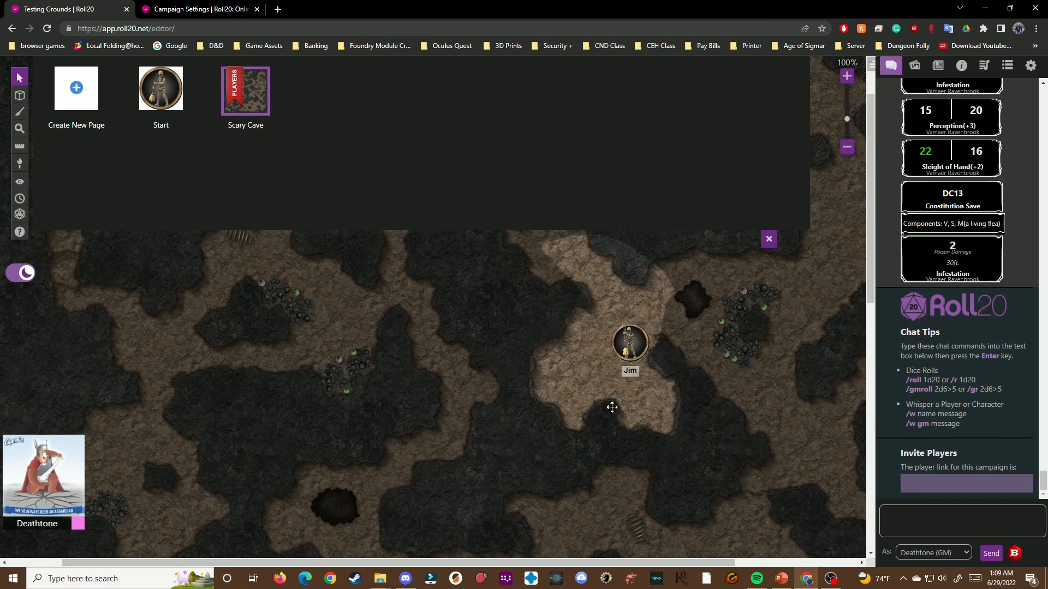
Rejoin the game as a player, reload the game page and select Jim's token
{"action": "left_click", "coordinate": [1030, 67]}
{"action": "left_click", "coordinate": [931, 546]}
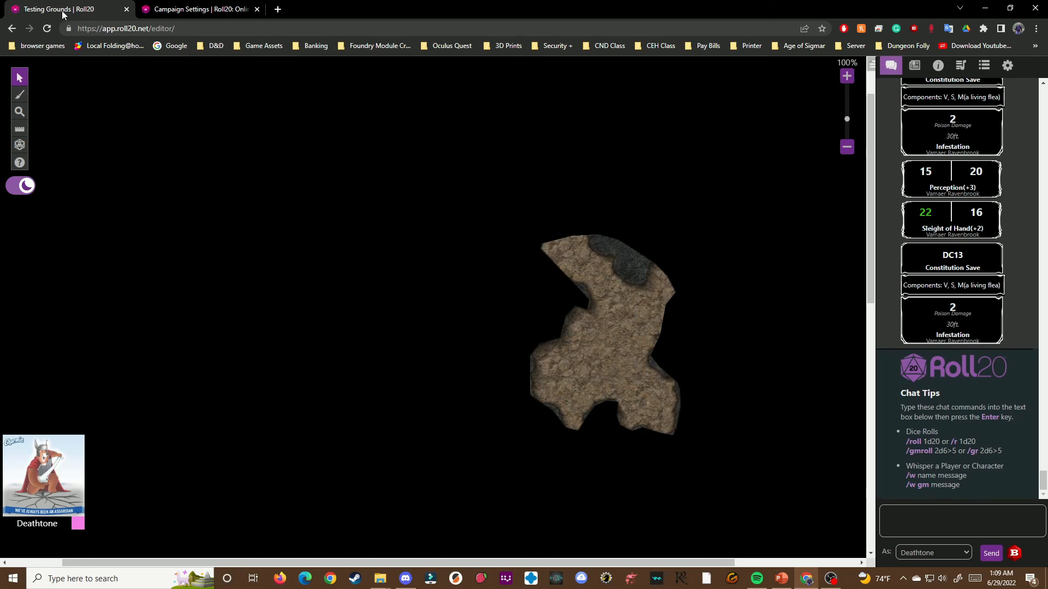
{"action": "left_click", "coordinate": [47, 28]}
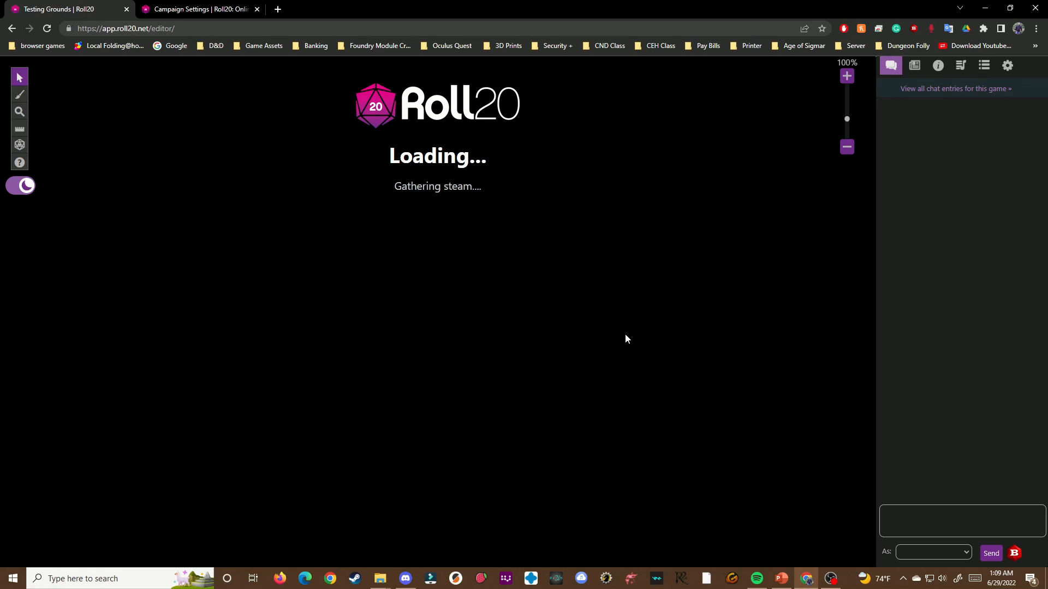
{"action": "left_click", "coordinate": [621, 348]}
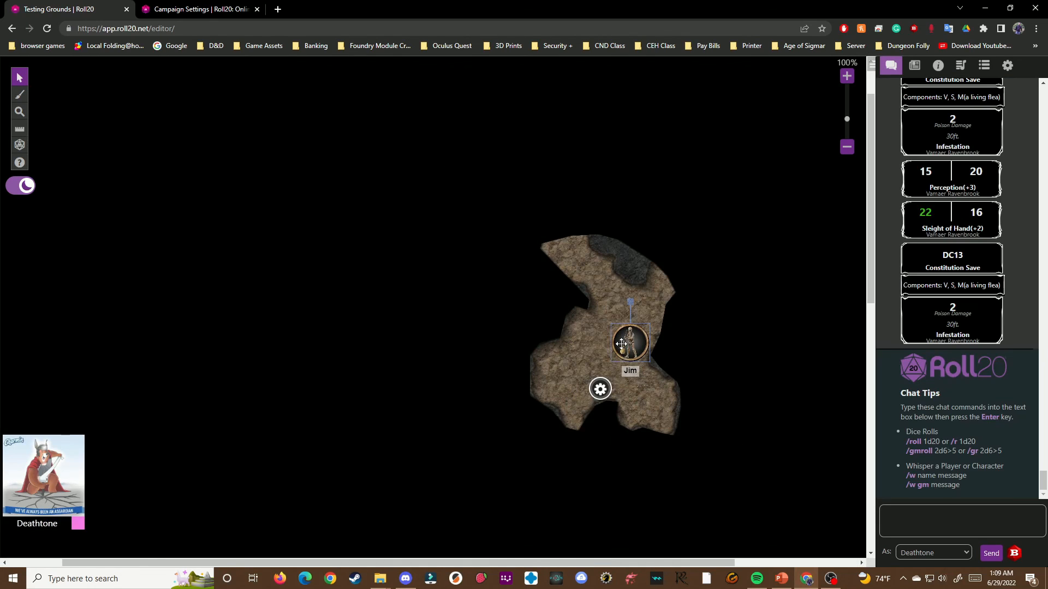
Move Jim's token one cell left and four cells up through the chamber's upper wall to test unrestricted movement
{"action": "key", "text": "Left"}
{"action": "key", "text": "Up"}
{"action": "key", "text": "Up"}
{"action": "key", "text": "Up"}
{"action": "key", "text": "Up"}
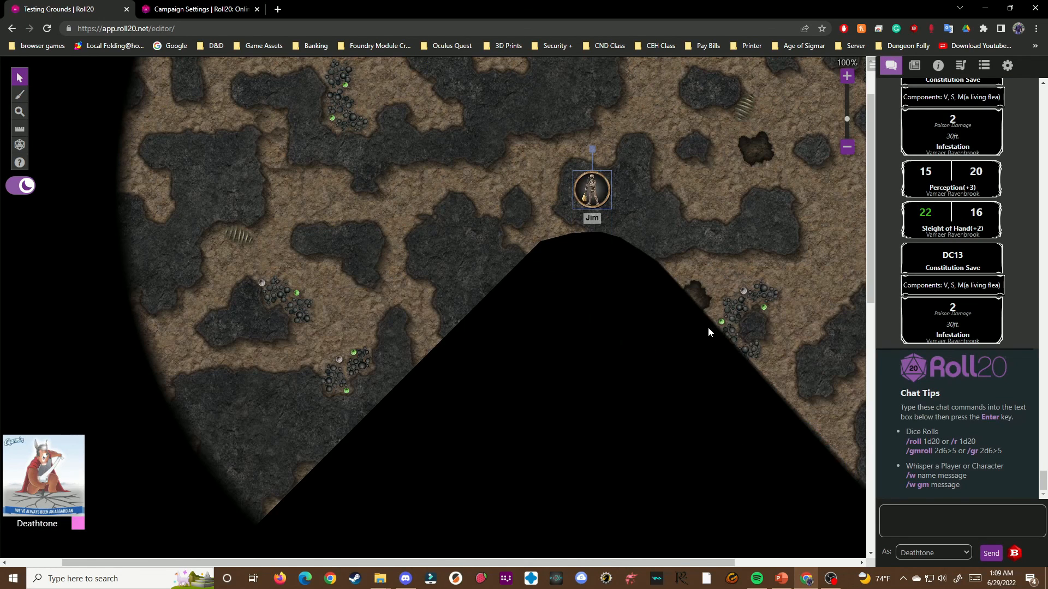
Bring Jim's token back down into the chamber, and take it out past the upper-left wall
{"action": "key", "text": "Right"}
{"action": "key", "text": "Down"}
{"action": "key", "text": "Down"}
{"action": "key", "text": "Left"}
{"action": "key", "text": "Left"}
{"action": "key", "text": "Left"}
{"action": "key", "text": "Up"}
{"action": "key", "text": "Up"}
{"action": "key", "text": "Up"}
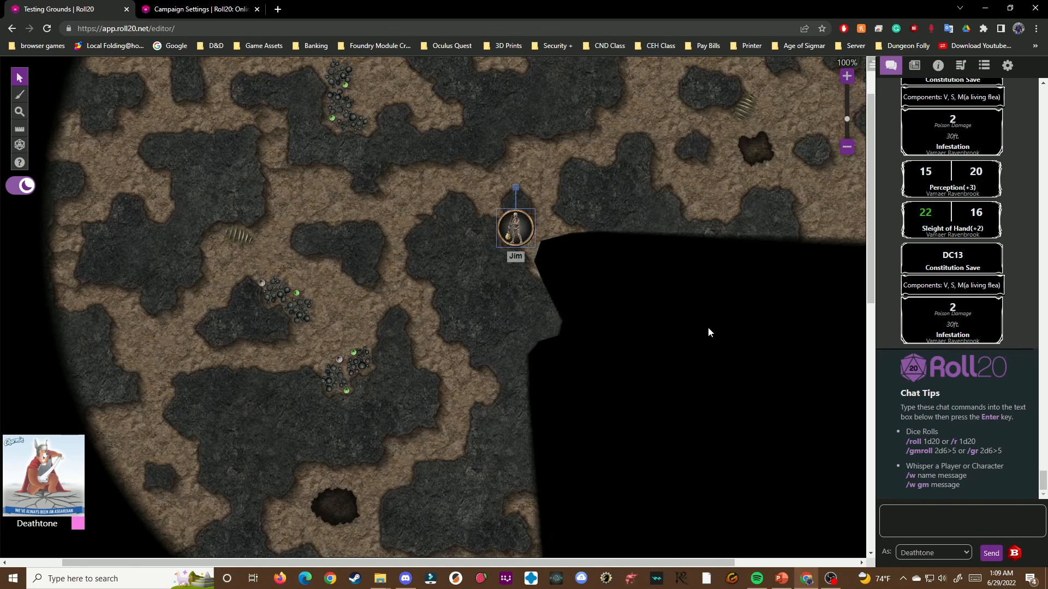
Move Jim's token left, down and back right through the rock outside the chamber's left wall
{"action": "key", "text": "Left"}
{"action": "key", "text": "Left"}
{"action": "key", "text": "Down"}
{"action": "key", "text": "Down"}
{"action": "key", "text": "Down"}
{"action": "key", "text": "Right"}
{"action": "key", "text": "Right"}
{"action": "key", "text": "Down"}
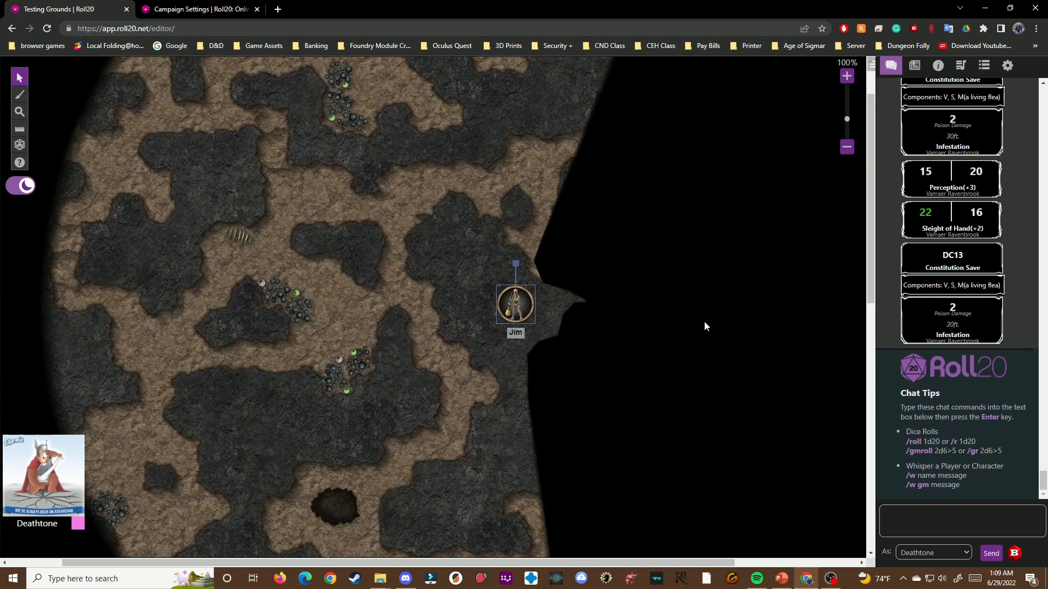
Move Jim's token three cells right into the chamber, and back out through its lower-left wall
{"action": "key", "text": "Right"}
{"action": "key", "text": "Right"}
{"action": "key", "text": "Right"}
{"action": "key", "text": "Down"}
{"action": "key", "text": "Left"}
{"action": "key", "text": "Down"}
{"action": "key", "text": "Left"}
{"action": "key", "text": "Left"}
{"action": "key", "text": "Left"}
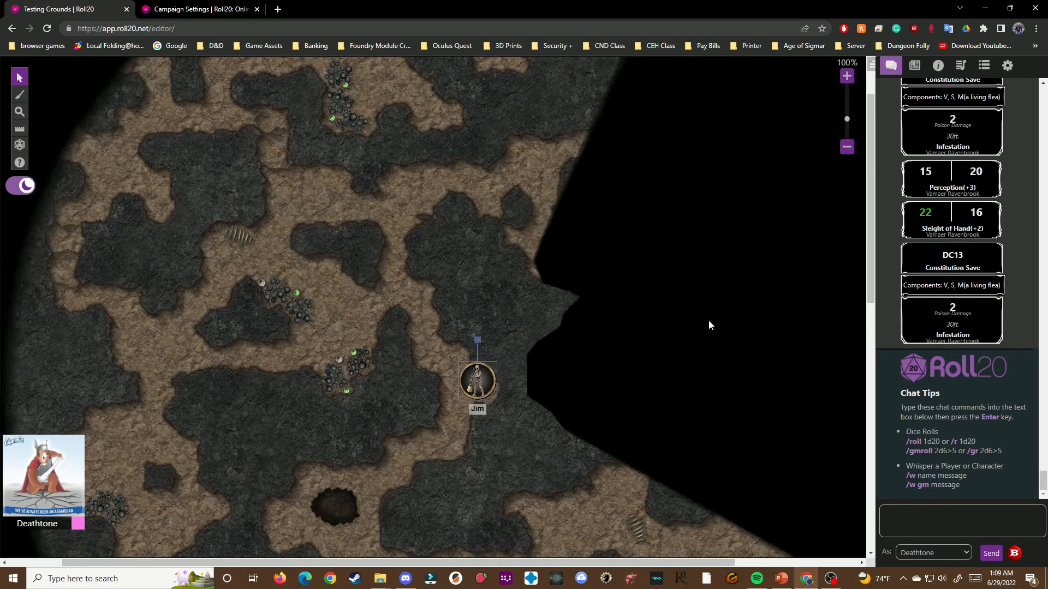
Take Jim's token around below the chamber, up through its lower wall and out through the right wall
{"action": "key", "text": "Down"}
{"action": "key", "text": "Down"}
{"action": "key", "text": "Right"}
{"action": "key", "text": "Right"}
{"action": "key", "text": "Right"}
{"action": "key", "text": "Up"}
{"action": "key", "text": "Up"}
{"action": "key", "text": "Right"}
{"action": "key", "text": "Up"}
{"action": "key", "text": "Right"}
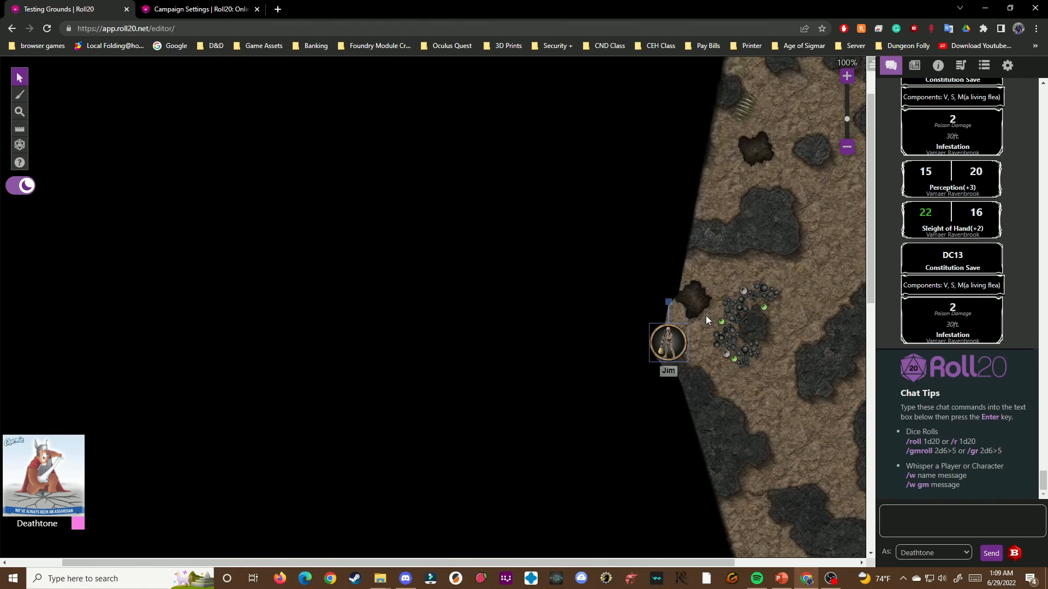
Move Jim's token three cells up outside the chamber, three cells right and three cells back left
{"action": "key", "text": "Up"}
{"action": "key", "text": "Up"}
{"action": "key", "text": "Up"}
{"action": "key", "text": "Right"}
{"action": "key", "text": "Right"}
{"action": "key", "text": "Right"}
{"action": "key", "text": "Left"}
{"action": "key", "text": "Left"}
{"action": "key", "text": "Left"}
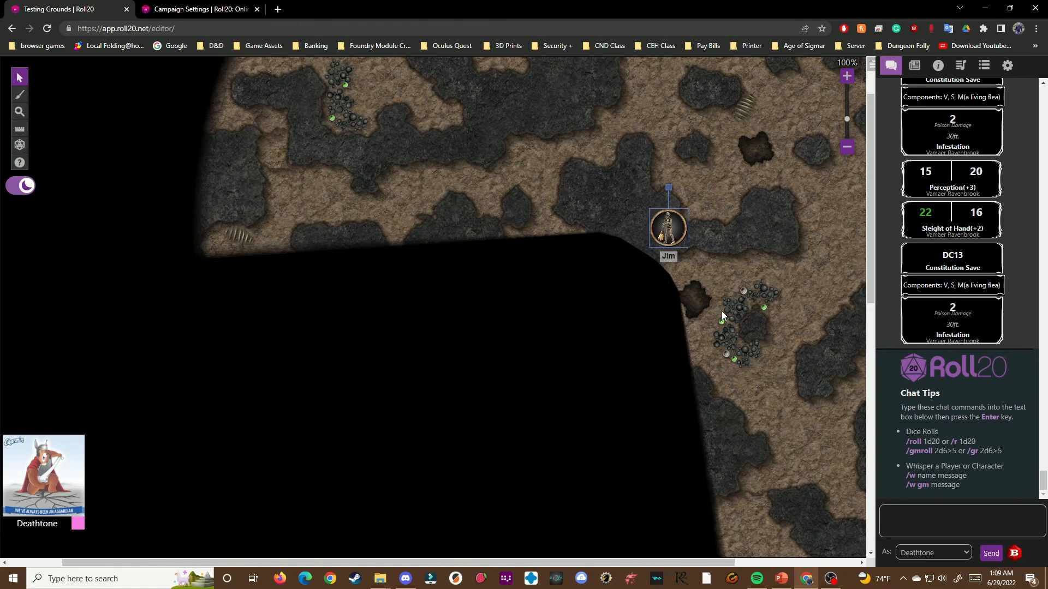
Move Jim's token left and down across the chamber, and back up outside its left wall
{"action": "key", "text": "Left"}
{"action": "key", "text": "Down"}
{"action": "key", "text": "Down"}
{"action": "key", "text": "Down"}
{"action": "key", "text": "Up"}
{"action": "key", "text": "Up"}
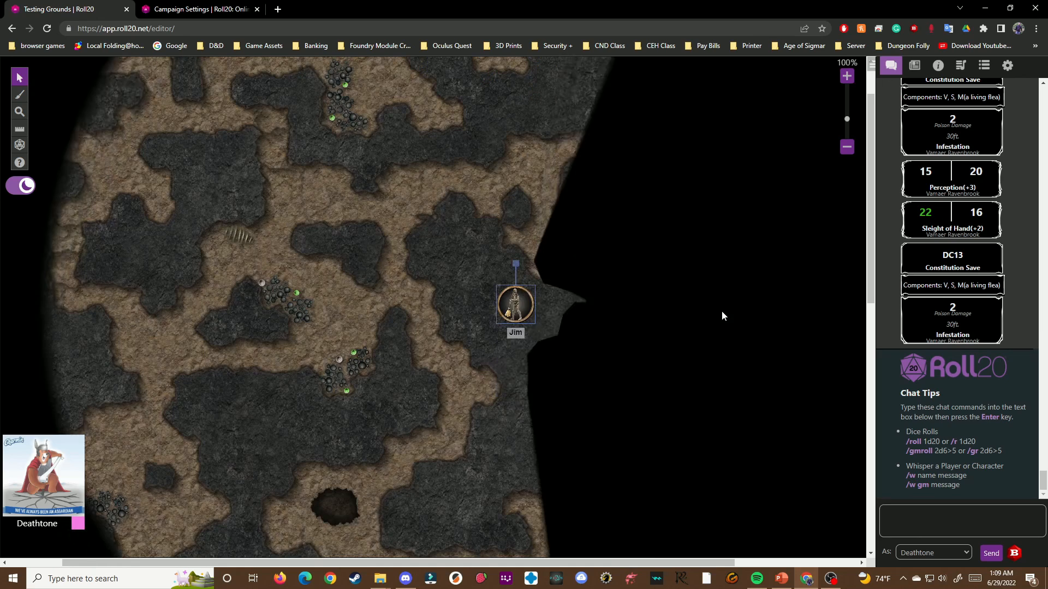
Move Jim's token up and right through the rock to a cell above the chamber's upper wall
{"action": "key", "text": "Left"}
{"action": "key", "text": "Up"}
{"action": "key", "text": "Up"}
{"action": "key", "text": "Right"}
{"action": "key", "text": "Right"}
{"action": "key", "text": "Up"}
{"action": "key", "text": "Right"}
{"action": "key", "text": "Right"}
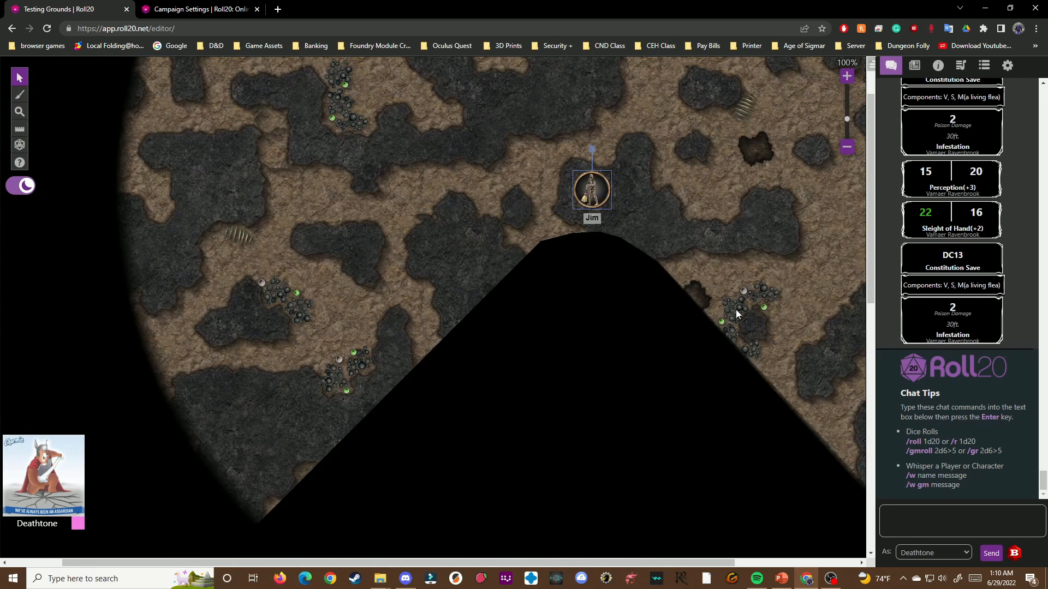
Move Jim's token four cells down through the upper wall, and left and right inside the chamber
{"action": "key", "text": "Down"}
{"action": "key", "text": "Down"}
{"action": "key", "text": "Down"}
{"action": "key", "text": "Down"}
{"action": "key", "text": "Left"}
{"action": "key", "text": "Left"}
{"action": "key", "text": "Right"}
{"action": "key", "text": "Right"}
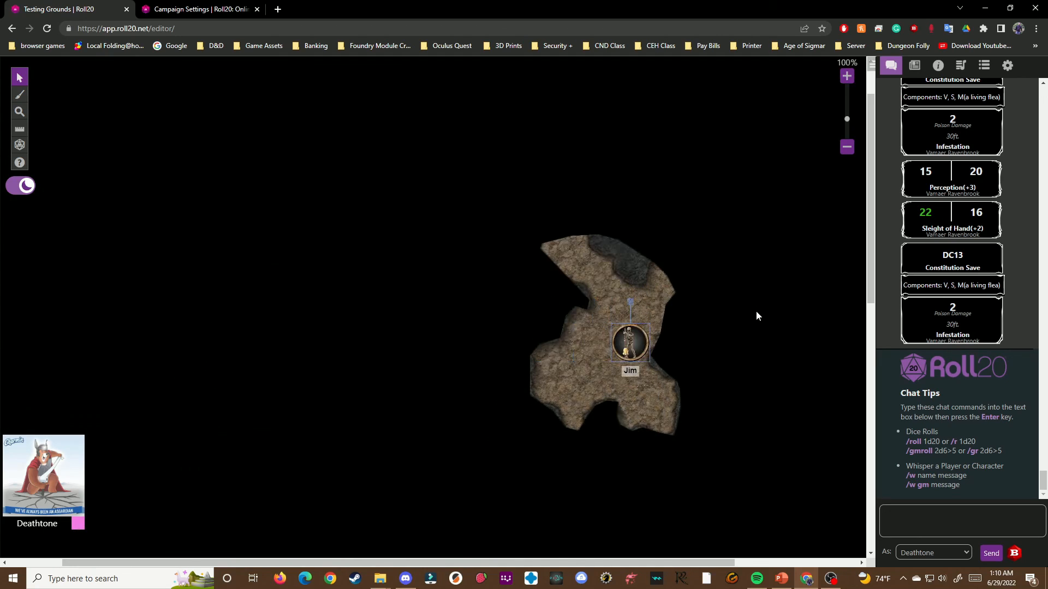
Move Jim's token two cells up and back down mid-chamber, and select the token
{"action": "key", "text": "Up"}
{"action": "key", "text": "Up"}
{"action": "key", "text": "Down"}
{"action": "key", "text": "Down"}
{"action": "left_click", "coordinate": [630, 343]}
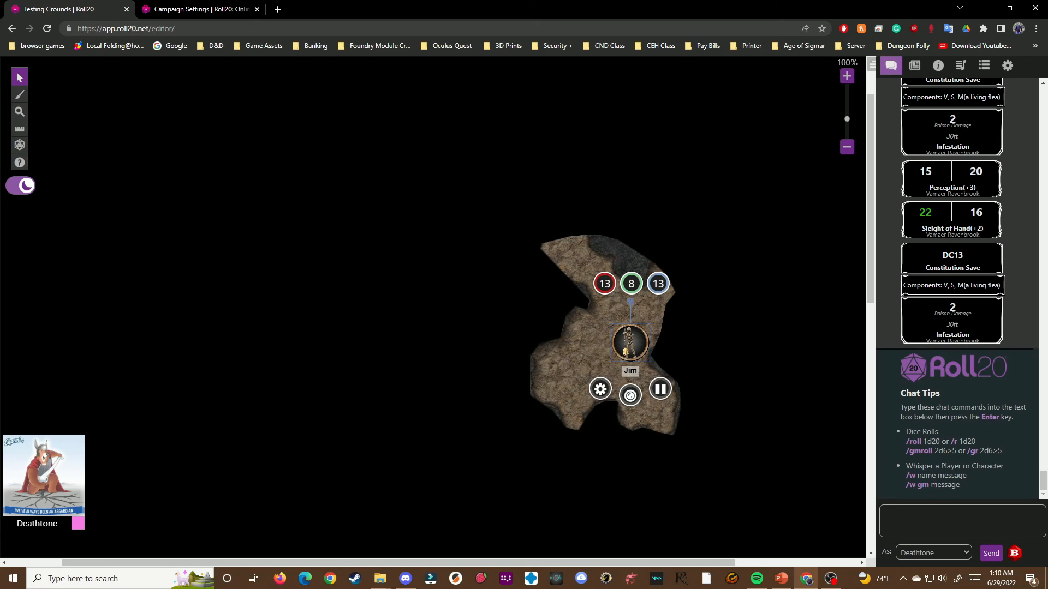